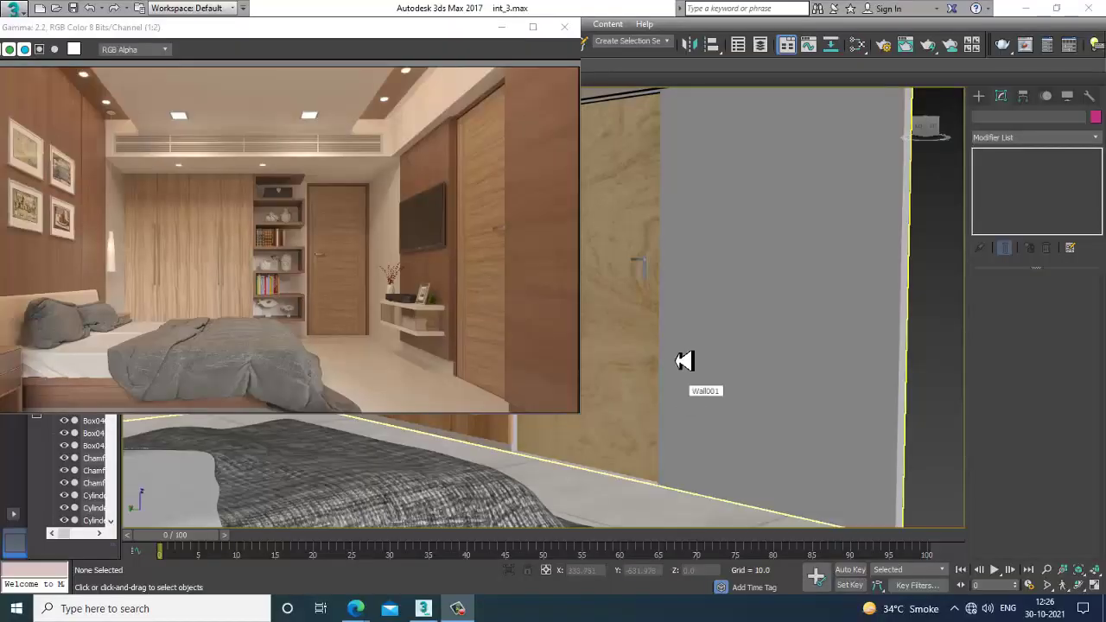
Convert the room wall beside the door to an editable poly, collapsing its UVW Map.
alt+middle_drag(771, 369, 759, 390)
scroll(762, 365, down, 5)
scroll(768, 389, up, 10)
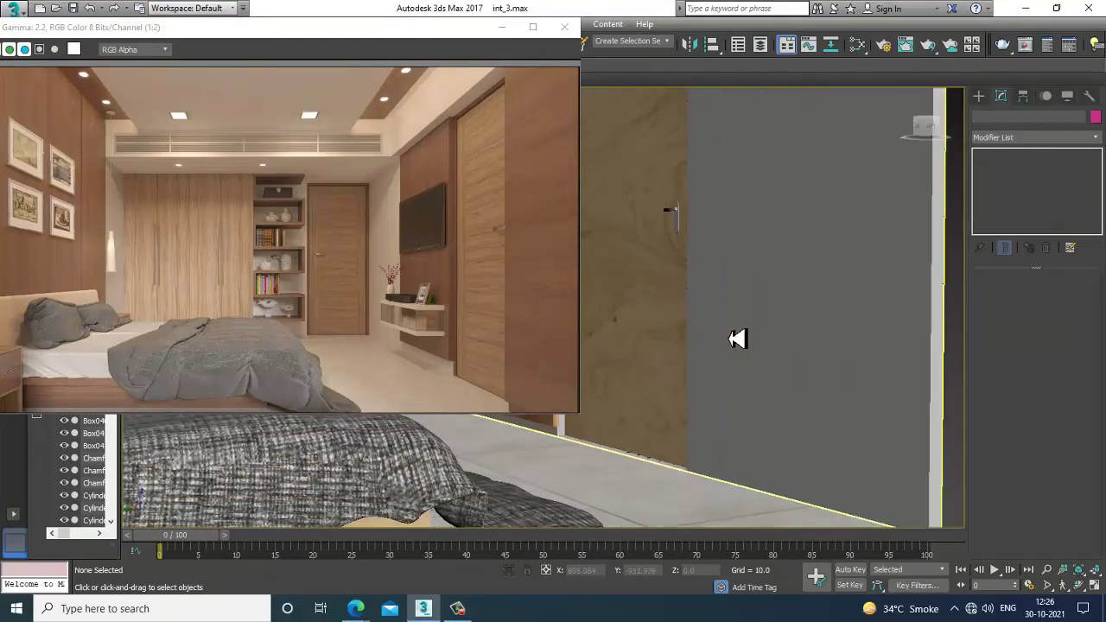
scroll(729, 345, down, 8)
alt+middle_drag(726, 346, 831, 393)
scroll(830, 393, up, 6)
drag(385, 32, 251, 35)
alt+middle_drag(707, 304, 766, 280)
click(759, 277)
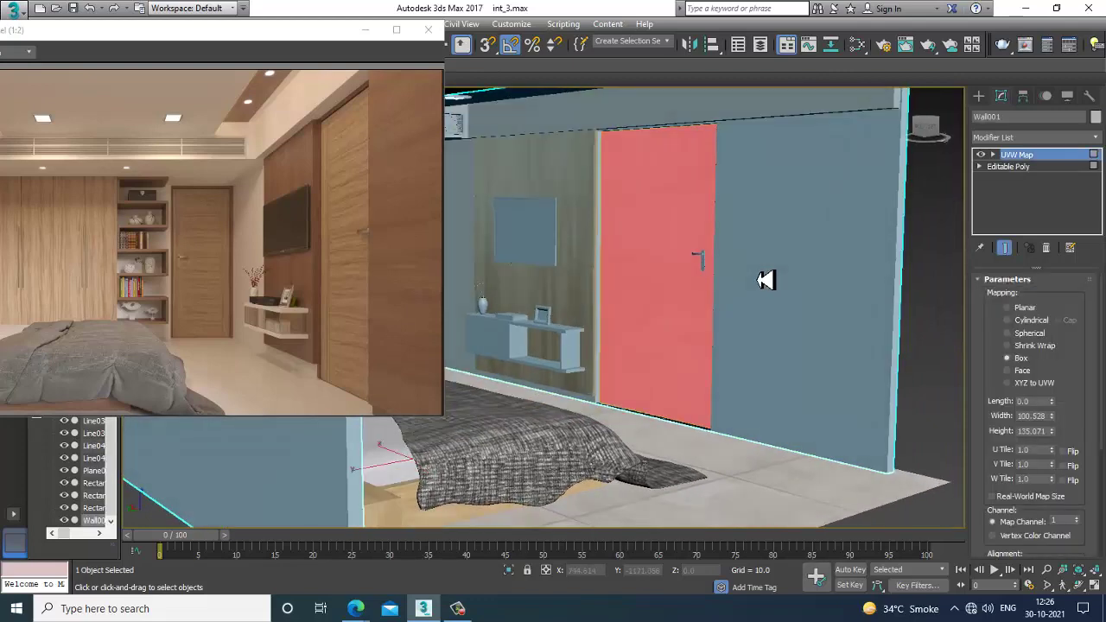
right_click(692, 199)
mouse_move(752, 335)
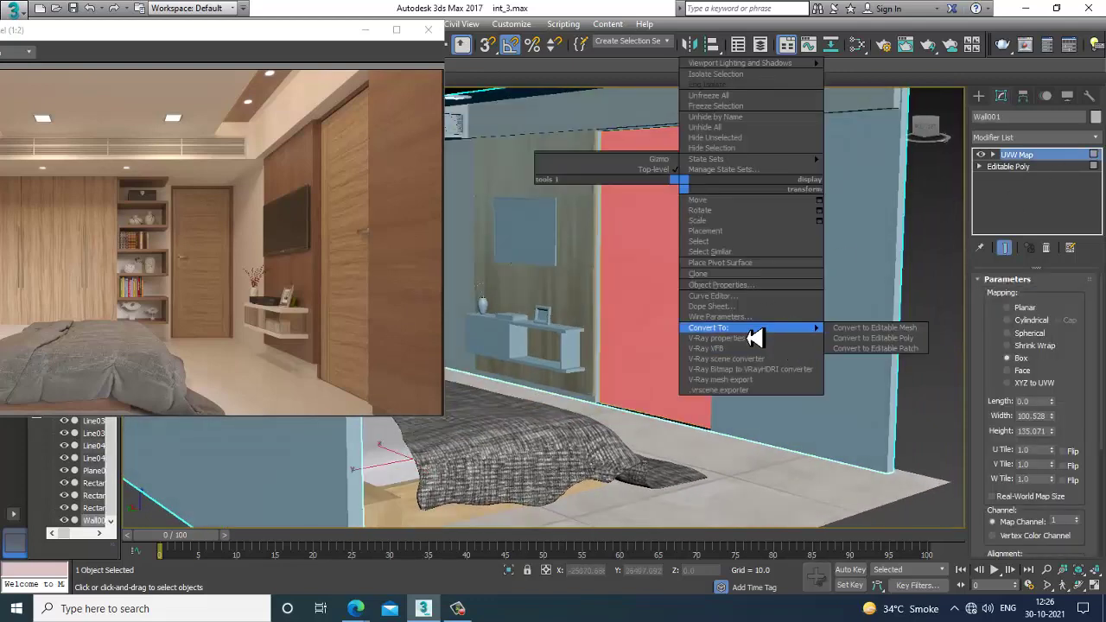
click(921, 341)
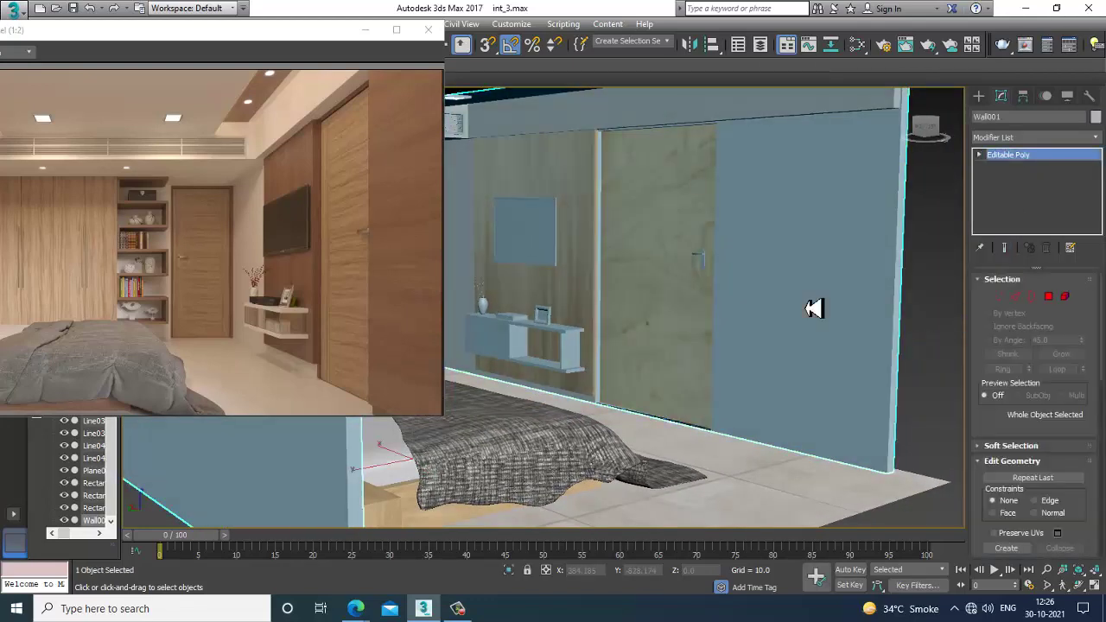
Select the plain wall polygon next to the handle side of the door at polygon level.
click(1049, 298)
click(786, 232)
mouse_move(786, 233)
alt+middle_down()
mouse_move(795, 230)
mouse_move(780, 214)
alt+middle_up()
alt+middle_drag(778, 274, 686, 329)
scroll(735, 325, up, 4)
scroll(685, 330, down, 3)
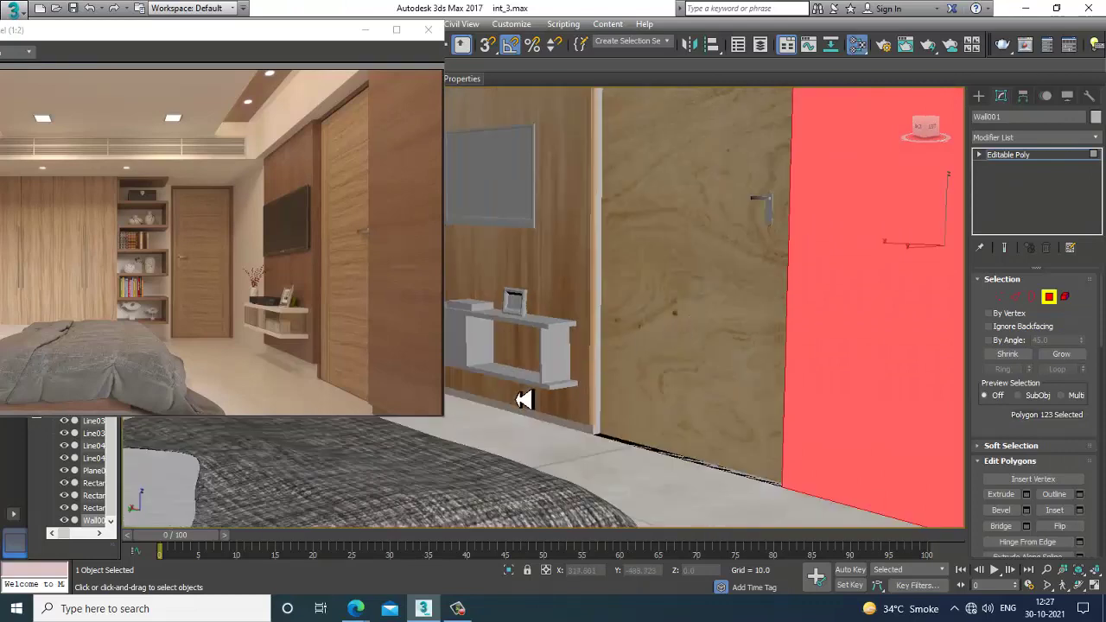
Try assigning the tan Material #17 to the selected wall polygon and check the result in the room.
key(m)
middle_drag(549, 581, 494, 559)
middle_drag(495, 376, 474, 495)
middle_drag(474, 364, 417, 11)
middle_drag(544, 462, 433, 421)
double_click(431, 409)
click(92, 238)
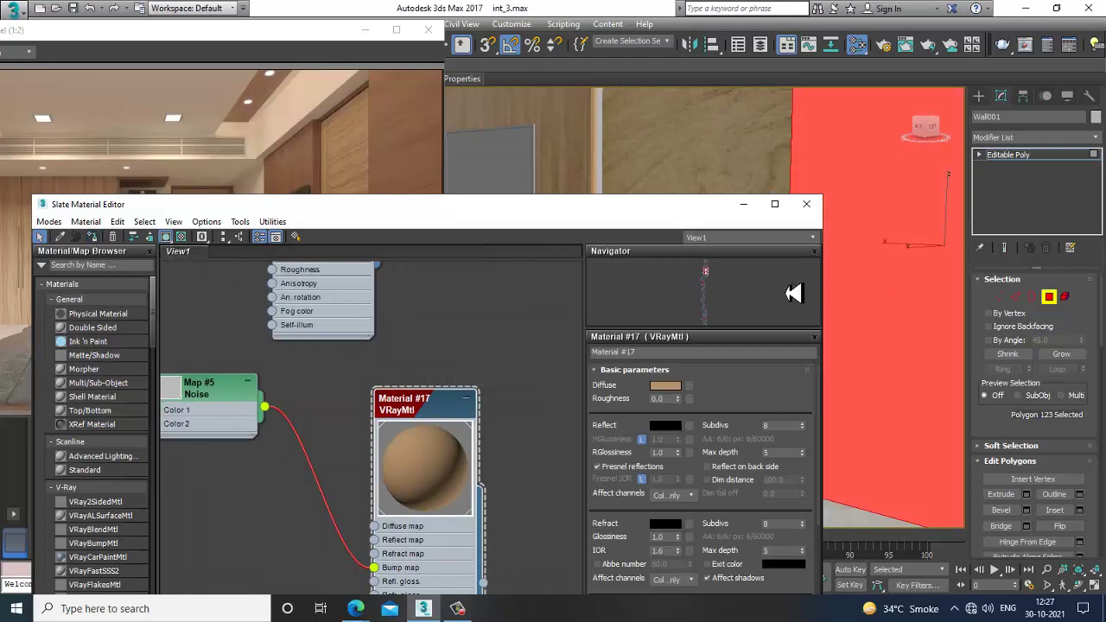
scroll(873, 292, down, 2)
scroll(875, 294, down, 1)
scroll(852, 254, down, 2)
middle_drag(852, 256, 937, 274)
click(937, 274)
Reselect the wall polygon beside the door and try the wood-textured Material #15 on it.
click(868, 236)
middle_drag(446, 388, 444, 497)
middle_drag(430, 275, 422, 462)
middle_drag(451, 351, 444, 436)
double_click(447, 337)
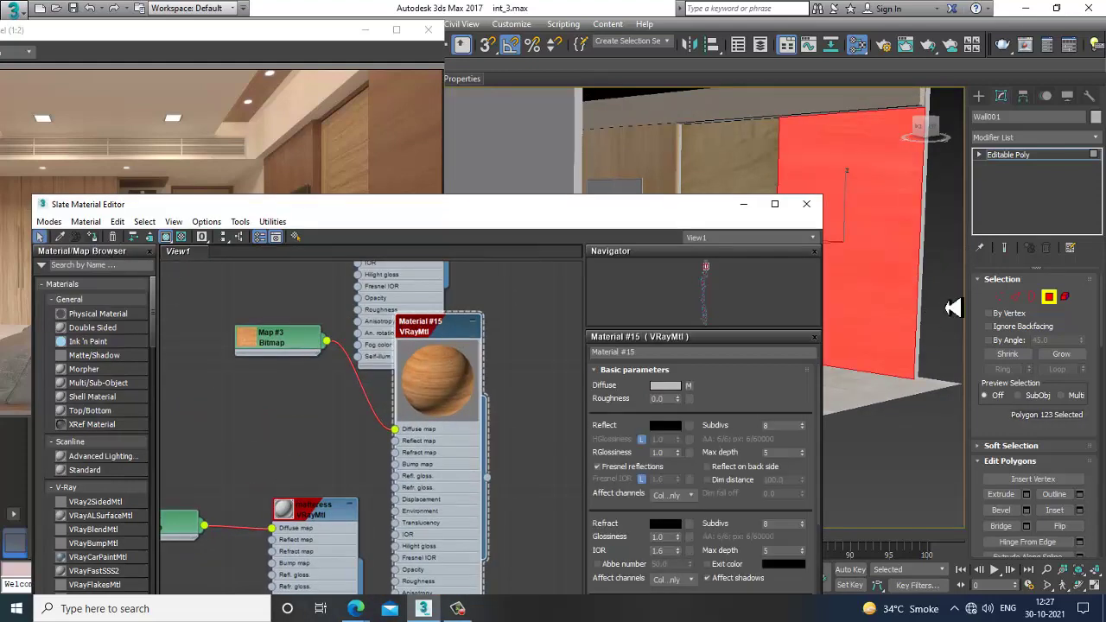
click(958, 302)
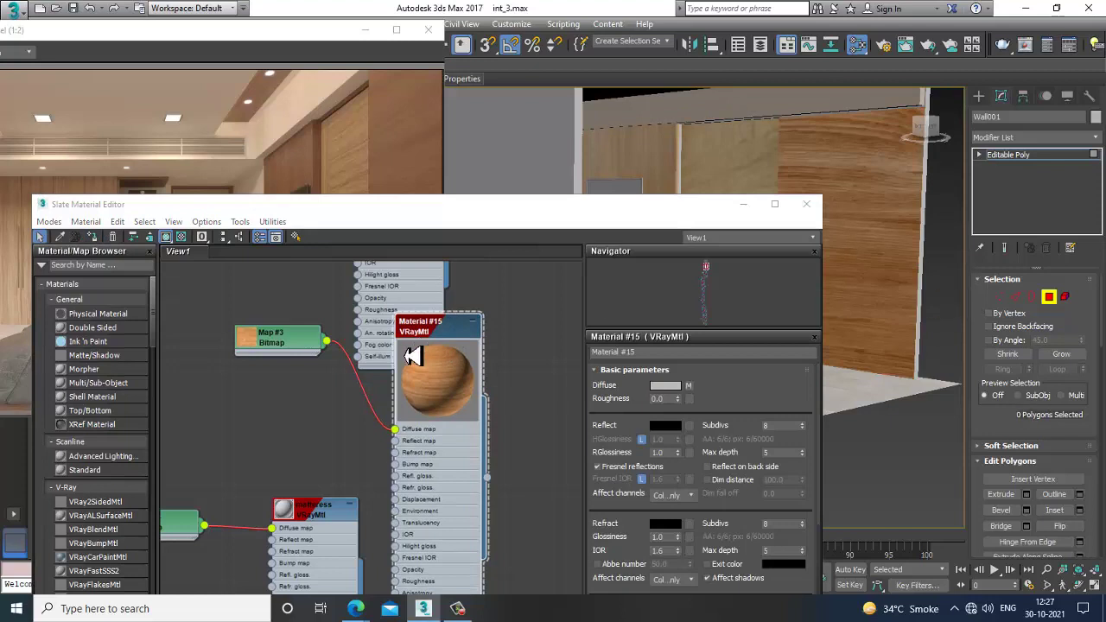
Assign the "wood 1" material to the wall polygon beside the door and minimize the material editor.
middle_drag(481, 333, 458, 499)
middle_drag(409, 267, 409, 383)
double_click(387, 343)
click(863, 239)
click(98, 243)
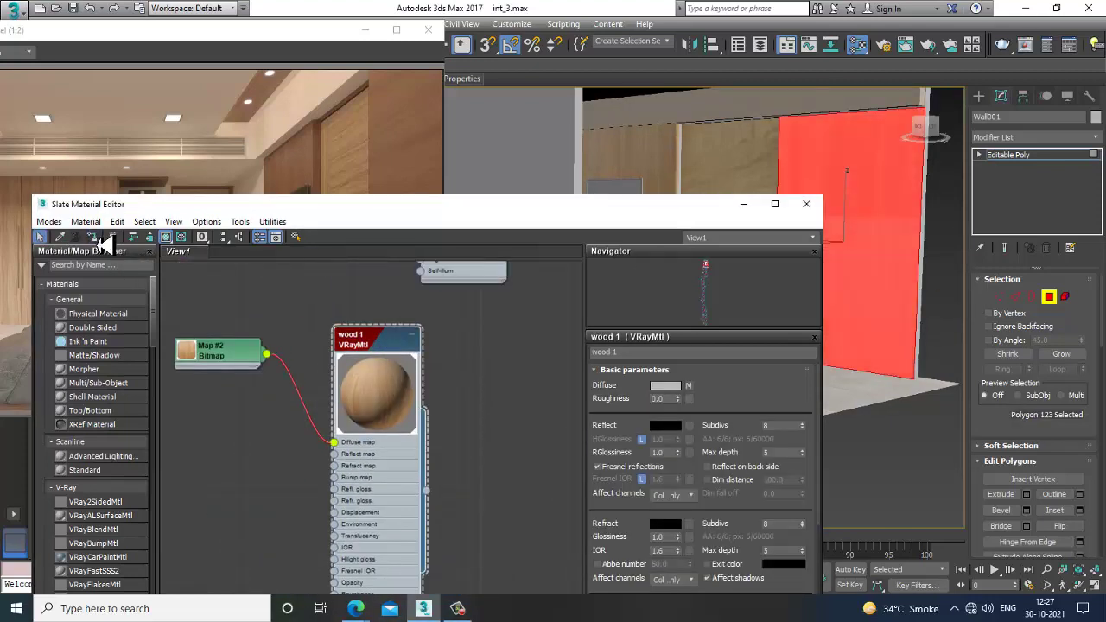
click(744, 203)
Add a UVW Map modifier with Box mapping to the wall polygon beside the door.
click(1029, 140)
key(u)
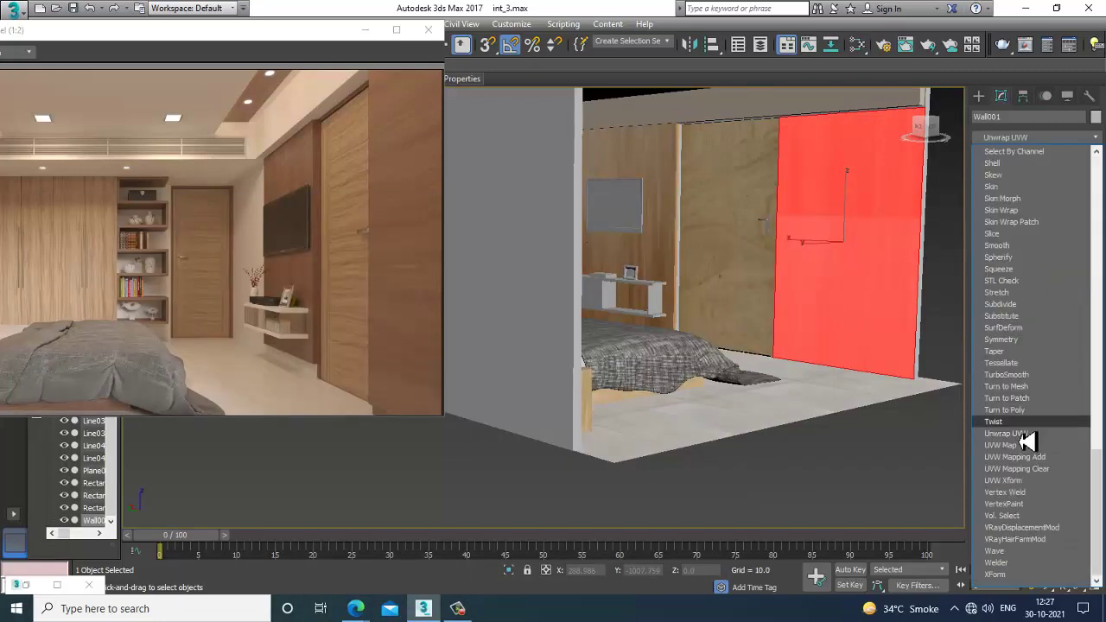
click(1025, 445)
click(1008, 358)
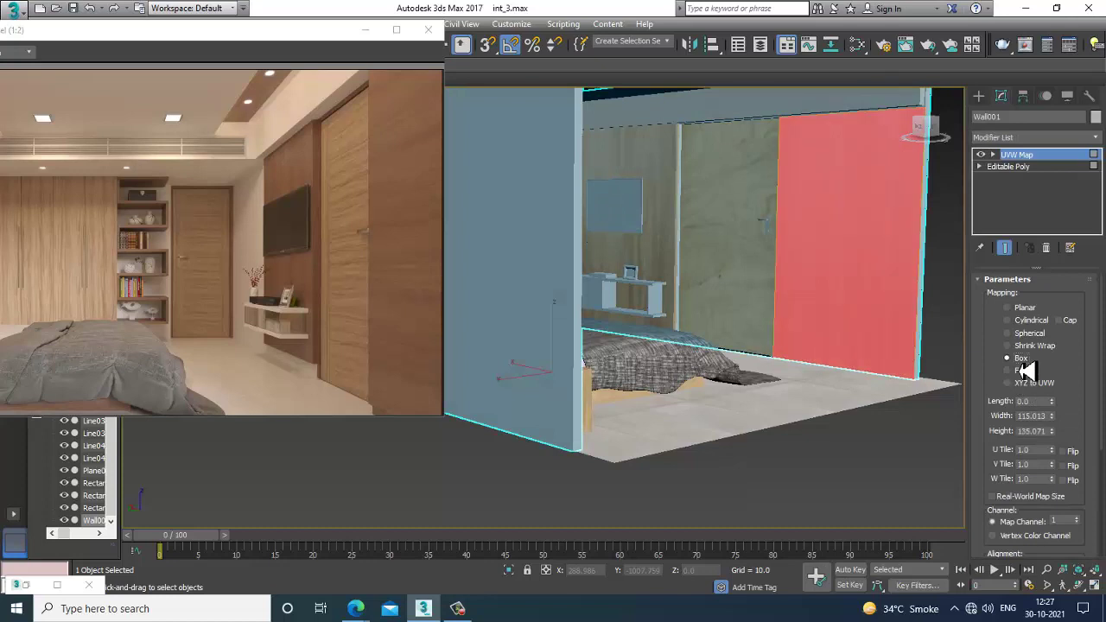
scroll(937, 308, up, 3)
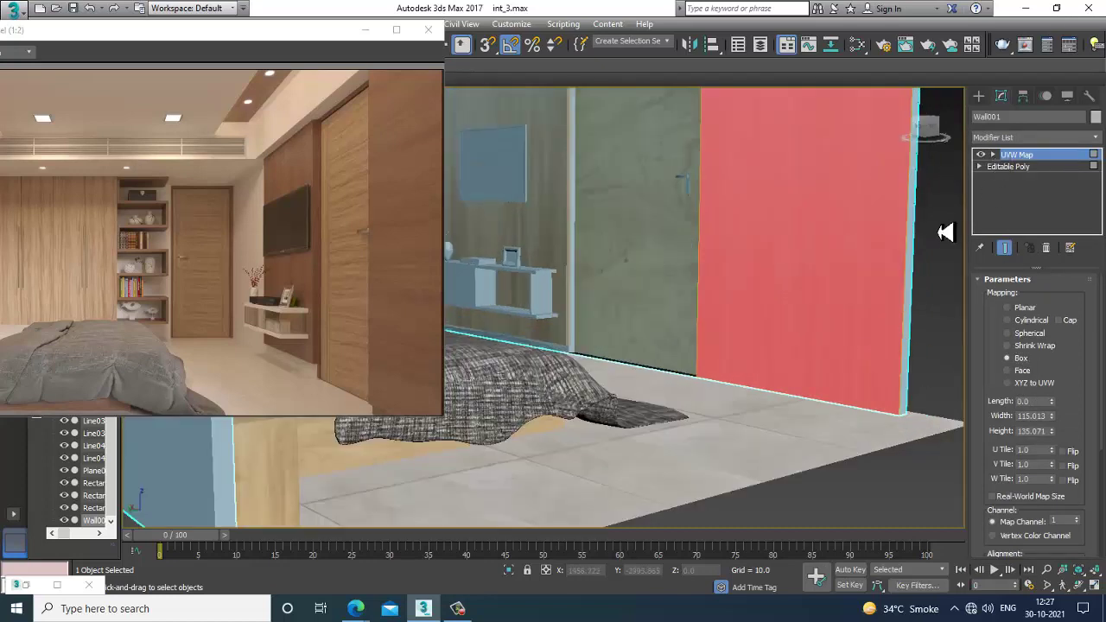
click(946, 232)
Undo the mapping height change, set the wall's UVW Map width to about 299 and deselect the wall.
middle_drag(891, 238, 896, 307)
click(868, 291)
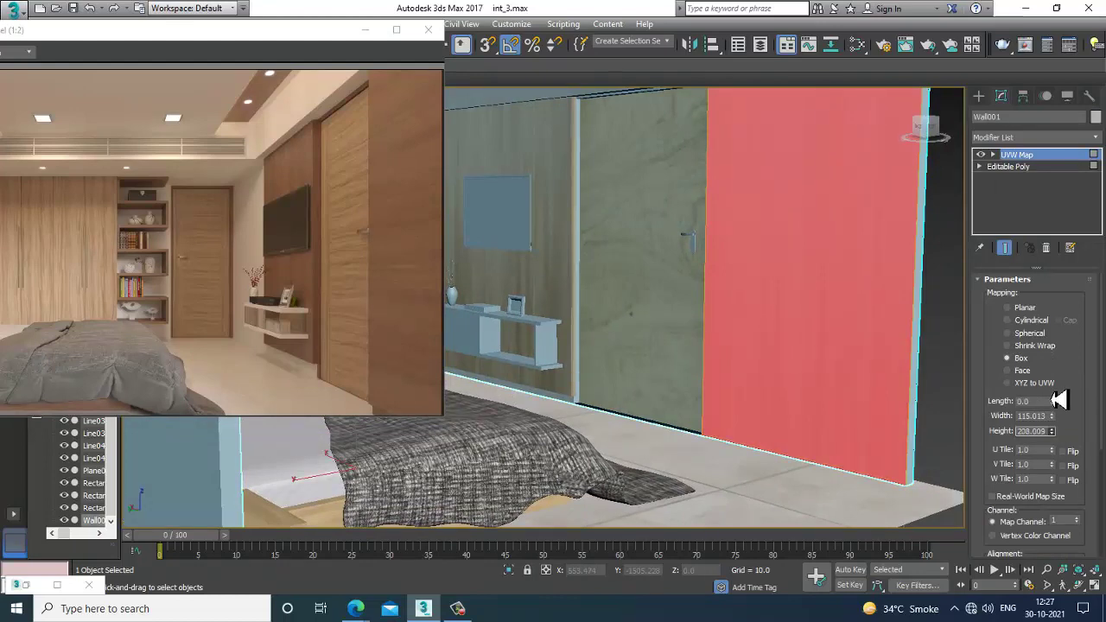
key(ctrl+z)
drag(1051, 417, 1024, 317)
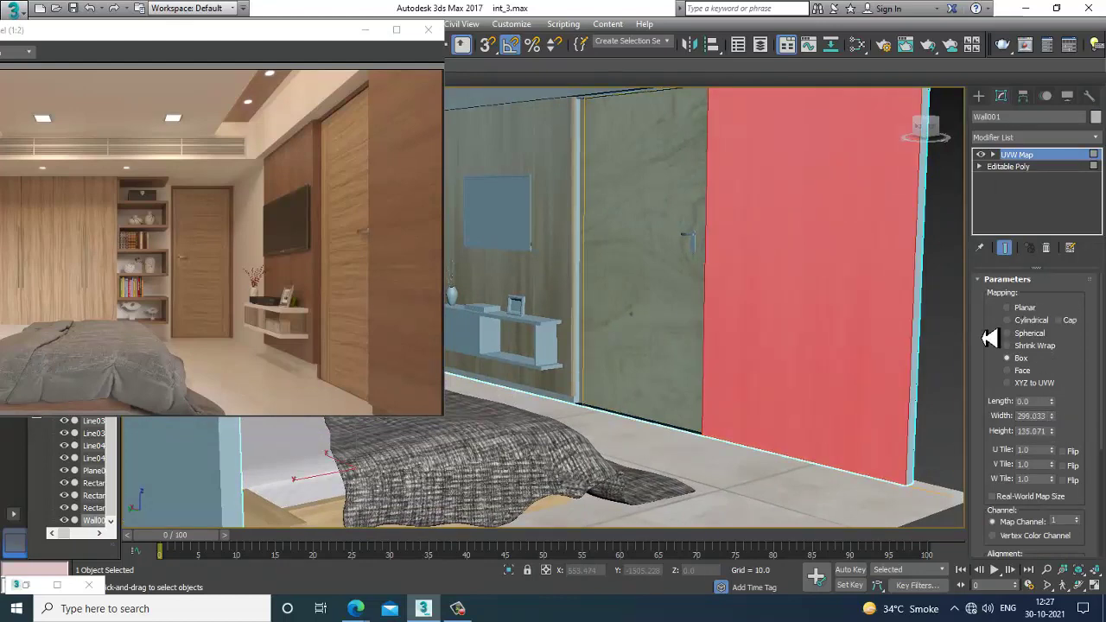
click(964, 335)
Select both the lever and the backplate of the door handle.
alt+middle_drag(843, 350, 748, 363)
scroll(731, 361, up, 4)
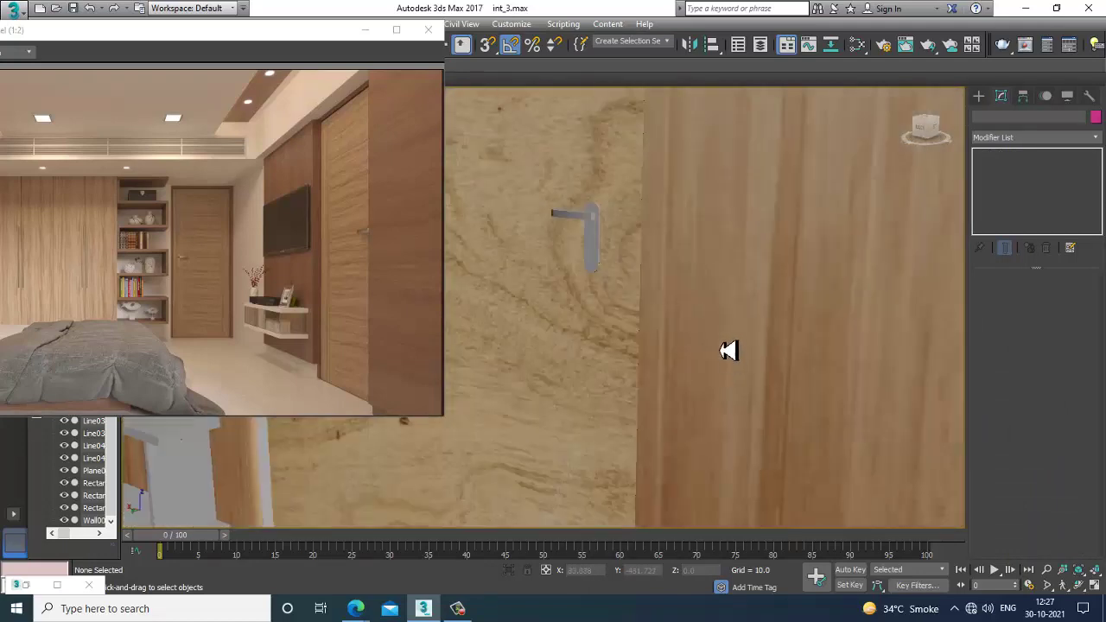
click(595, 226)
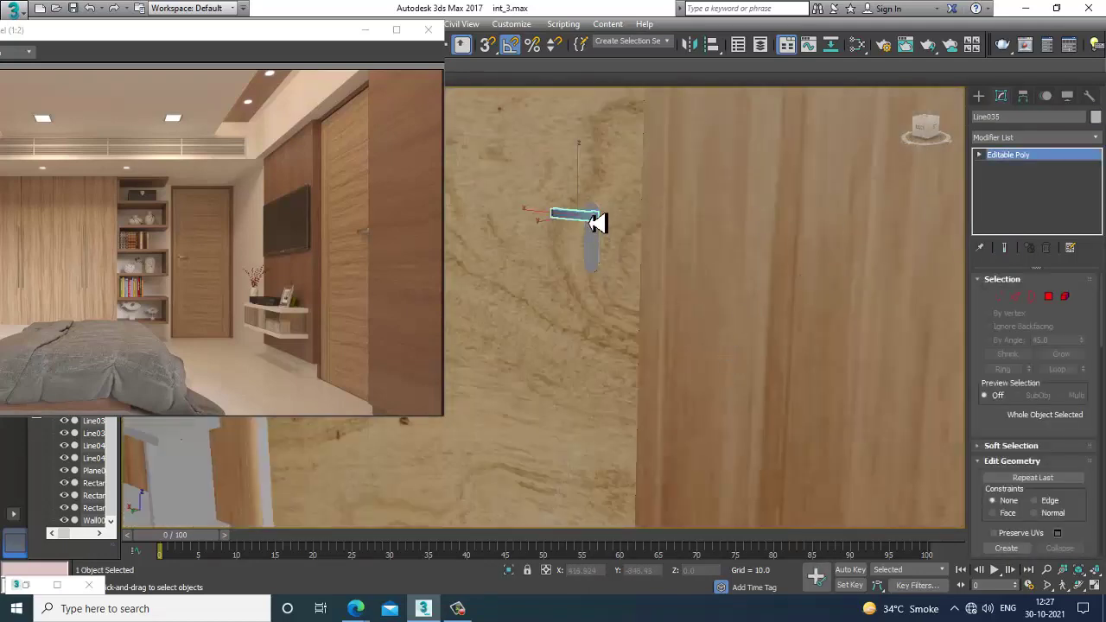
ctrl+click(603, 247)
Browse the existing material nodes for one that suits the door handle and inspect the parameters of Material #272.
key(m)
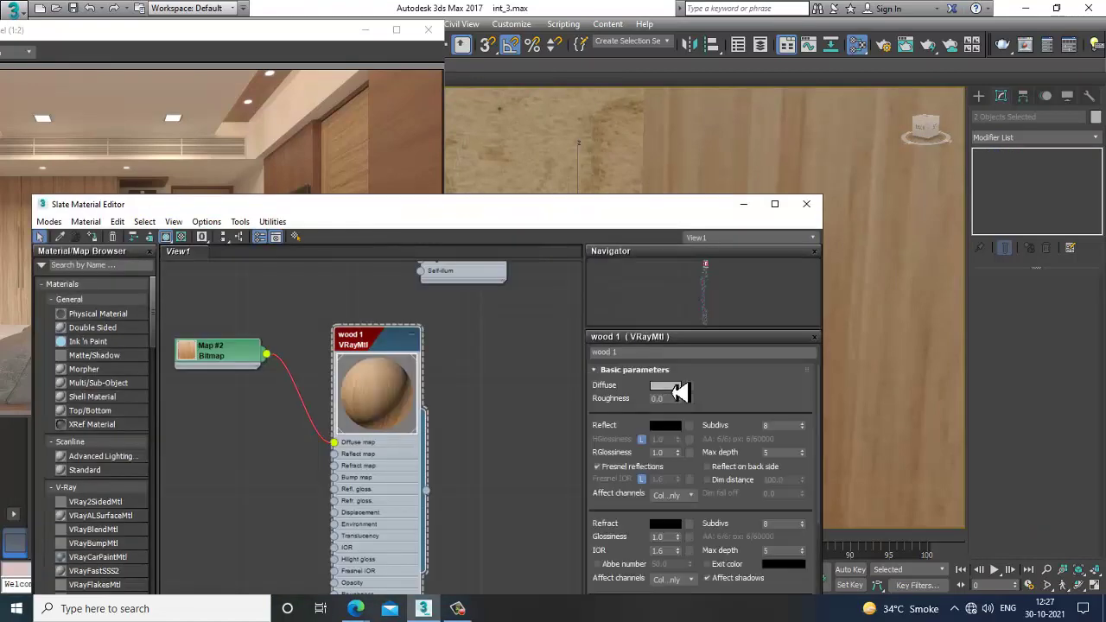
middle_drag(481, 380, 463, 475)
mouse_move(467, 289)
middle_down()
mouse_move(431, 509)
mouse_move(444, 490)
mouse_move(468, 277)
middle_up()
scroll(439, 489, down, 6)
middle_drag(452, 554, 424, 451)
scroll(423, 451, up, 8)
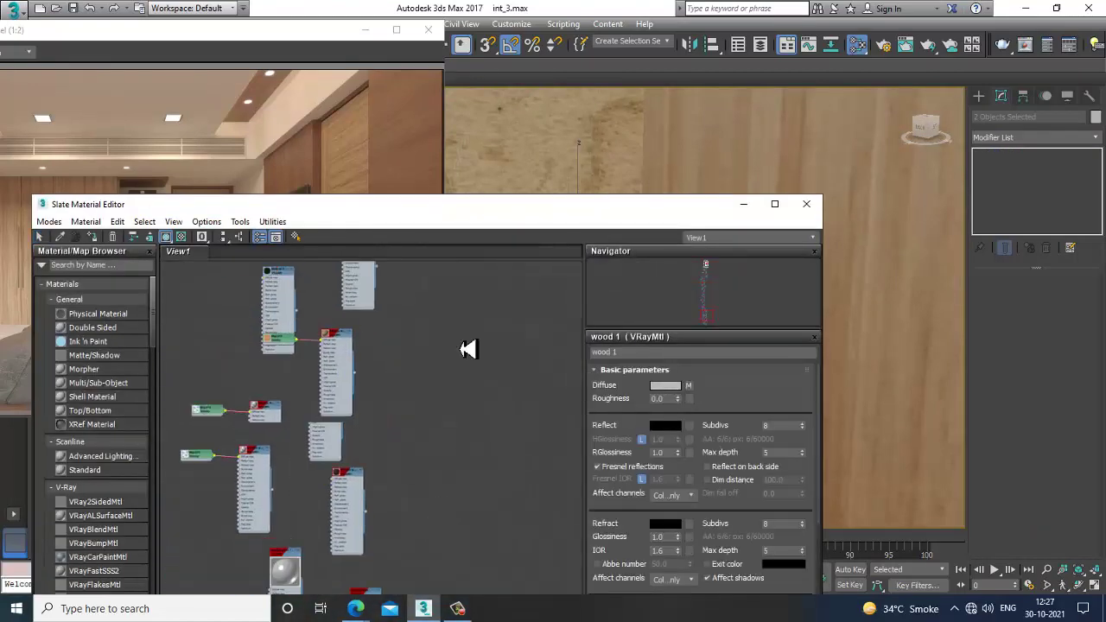
middle_drag(396, 338, 395, 390)
middle_drag(403, 331, 403, 457)
middle_drag(402, 413, 405, 536)
middle_drag(402, 388, 437, 501)
middle_drag(438, 322, 412, 502)
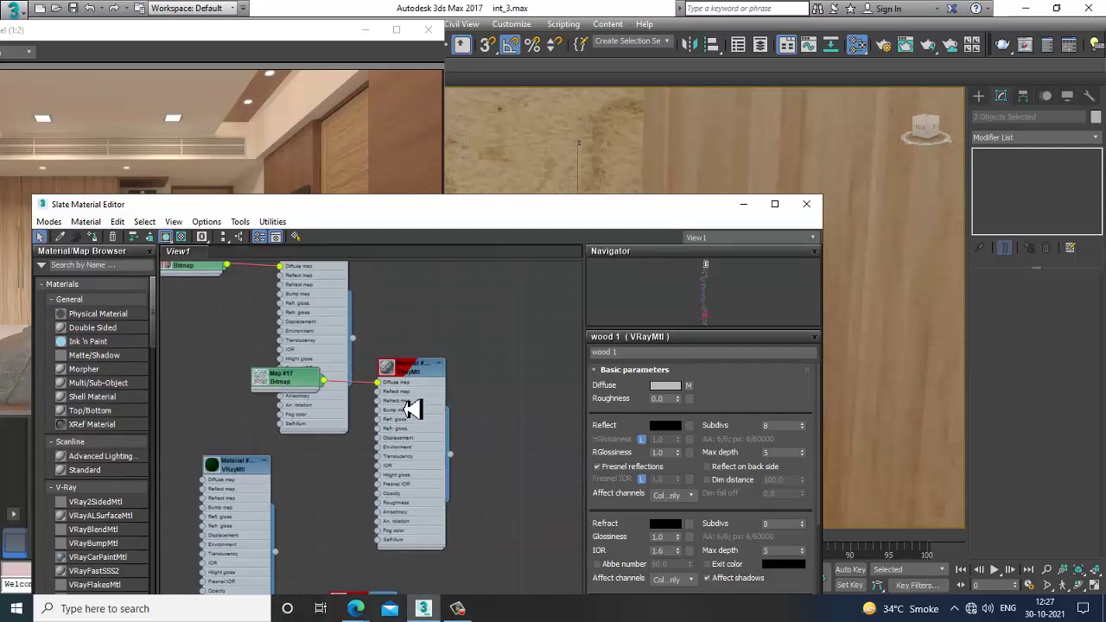
middle_drag(404, 409, 426, 562)
middle_drag(420, 457, 415, 555)
middle_drag(410, 399, 413, 520)
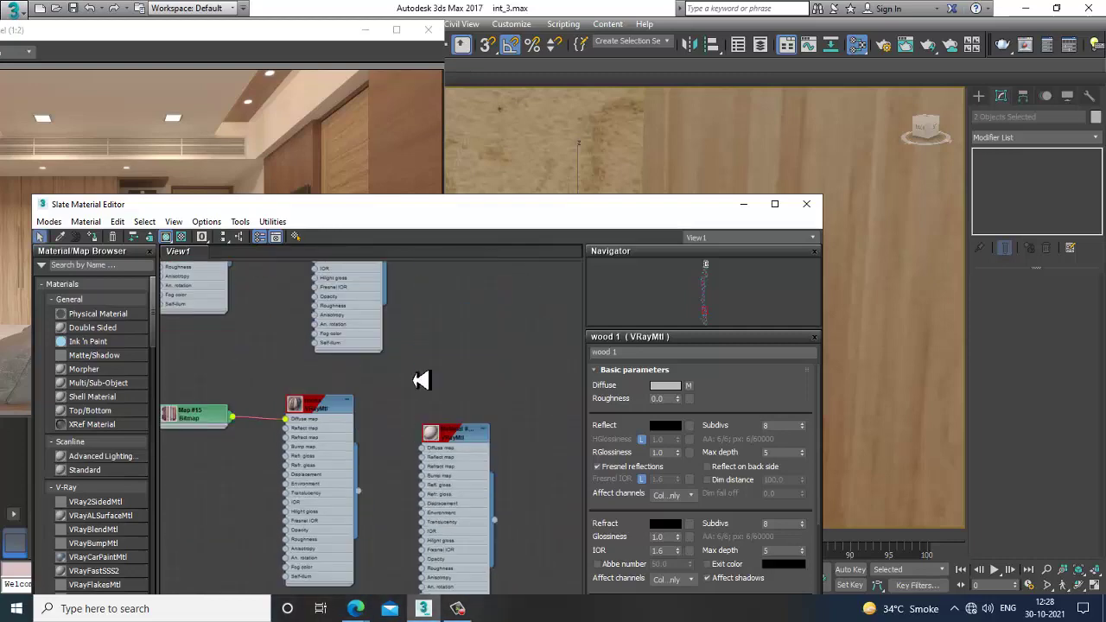
middle_drag(415, 349, 460, 523)
scroll(413, 428, up, 3)
middle_drag(370, 309, 420, 482)
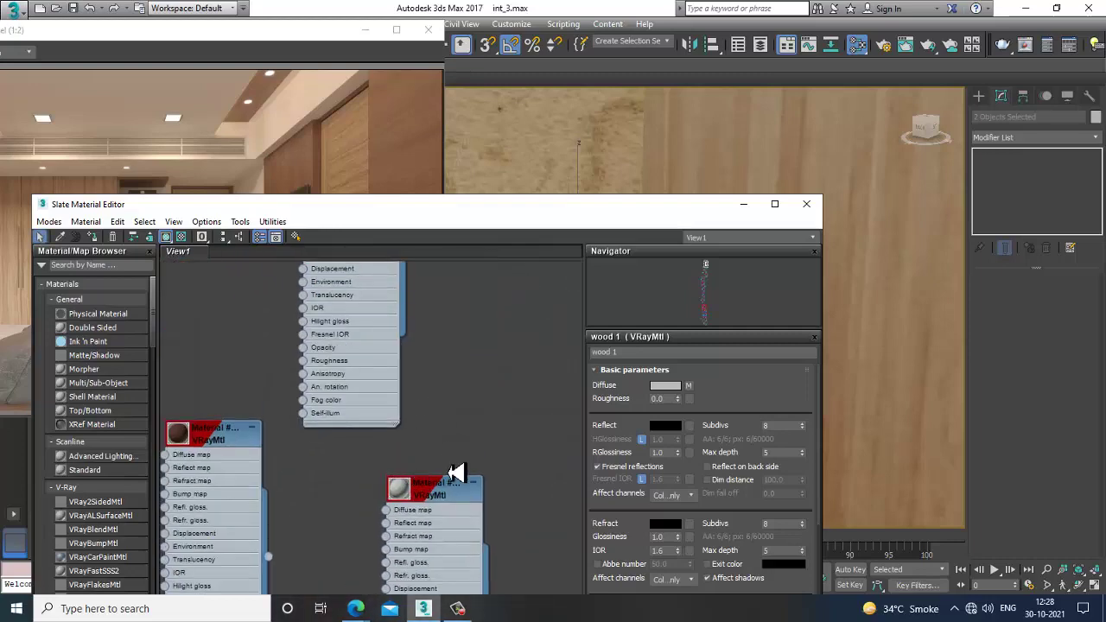
double_click(451, 491)
Find the glossy gray Material #80, assign it to the door handle parts and minimize the material editor.
middle_drag(423, 358, 432, 492)
middle_drag(410, 305, 414, 507)
middle_drag(418, 344, 505, 530)
middle_drag(431, 385, 416, 566)
middle_drag(472, 340, 445, 524)
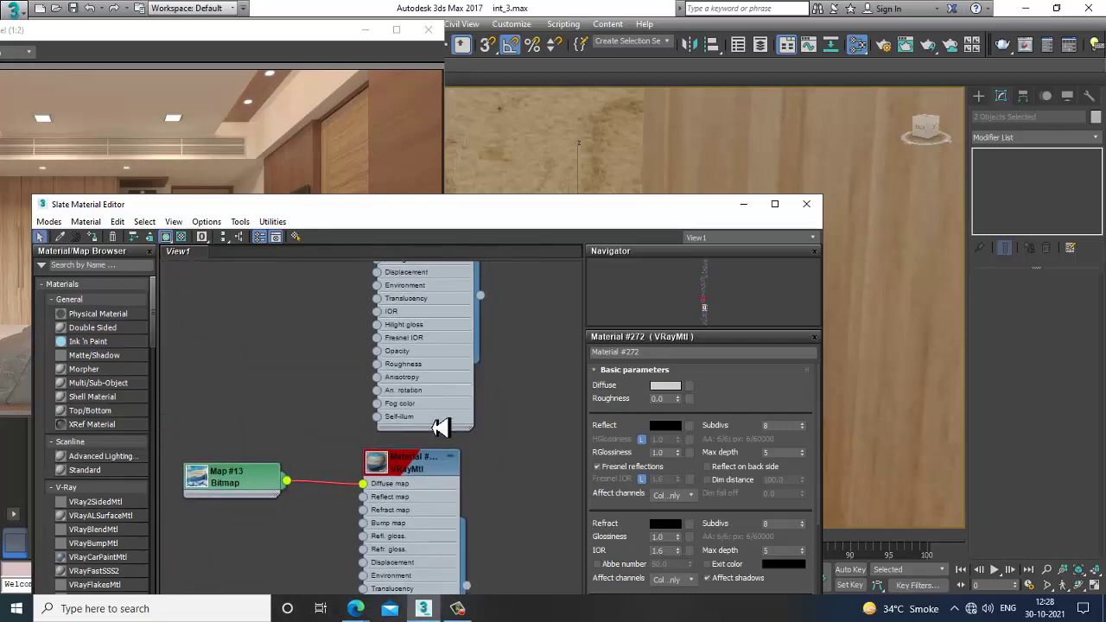
middle_drag(441, 428, 440, 546)
middle_drag(439, 305, 445, 529)
middle_drag(420, 308, 421, 571)
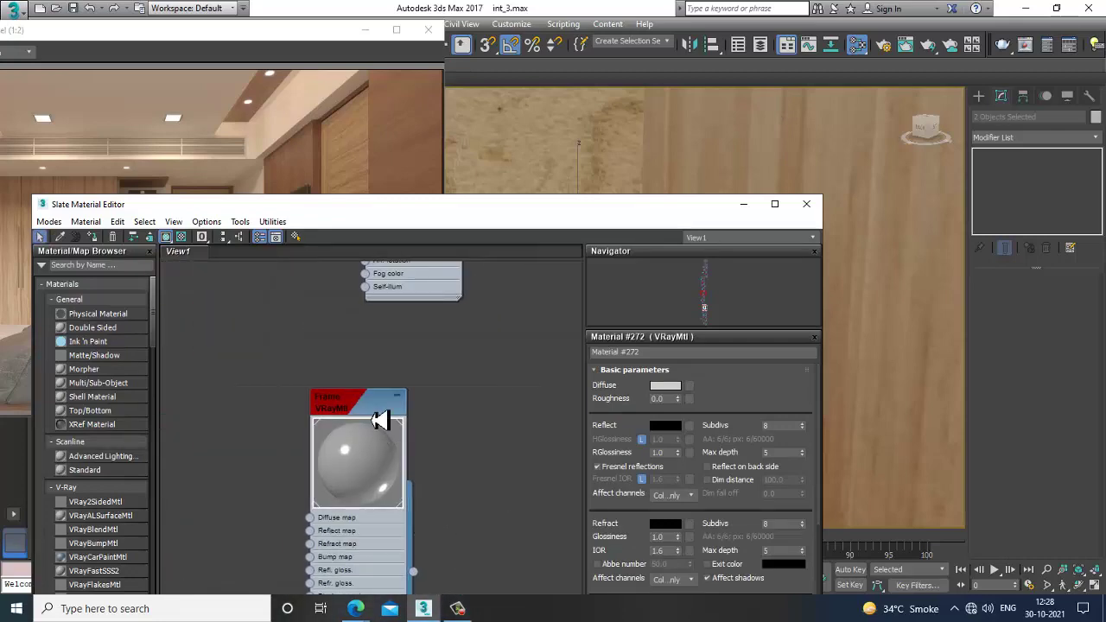
middle_drag(472, 368, 440, 523)
middle_drag(433, 372, 477, 553)
middle_drag(452, 323, 432, 382)
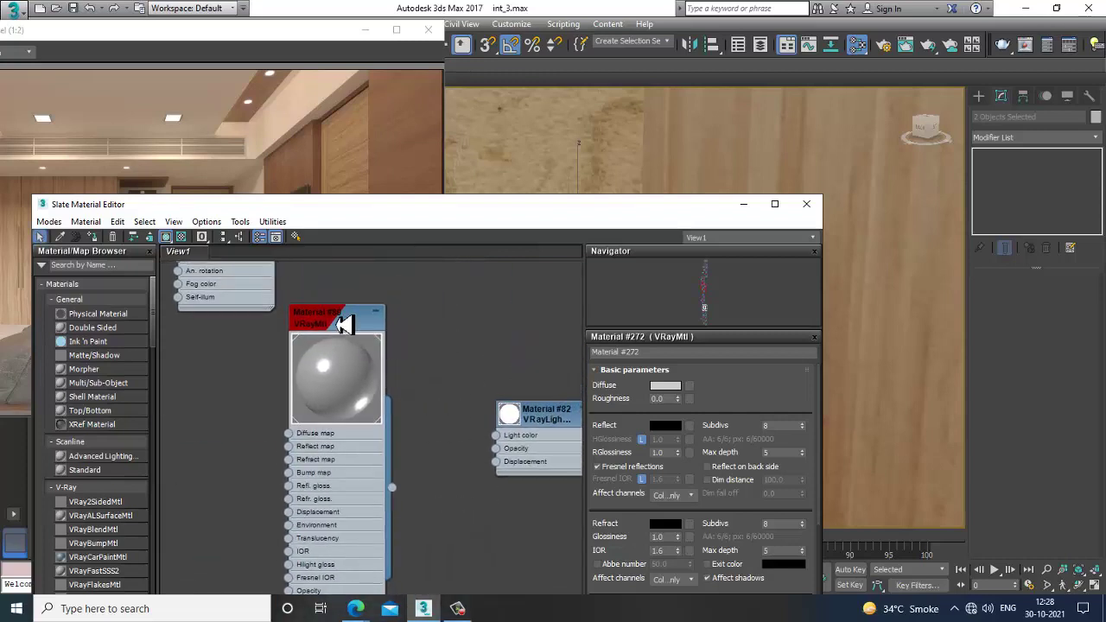
click(344, 323)
double_click(344, 323)
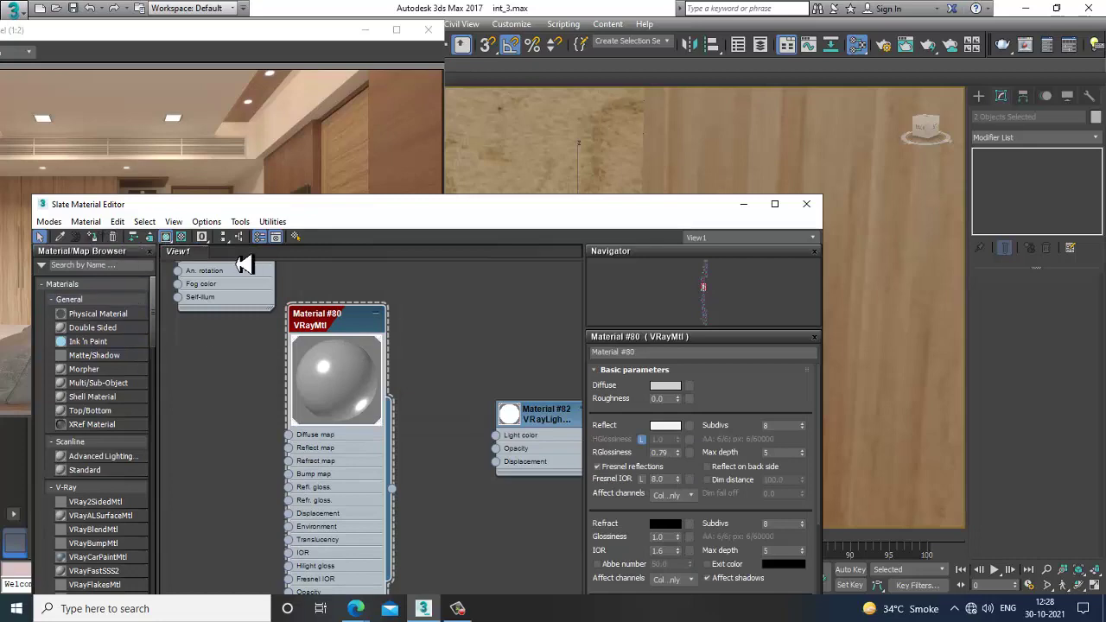
click(744, 204)
Select the vase on the wall-mounted TV shelf and frame it in the viewport.
scroll(620, 395, down, 8)
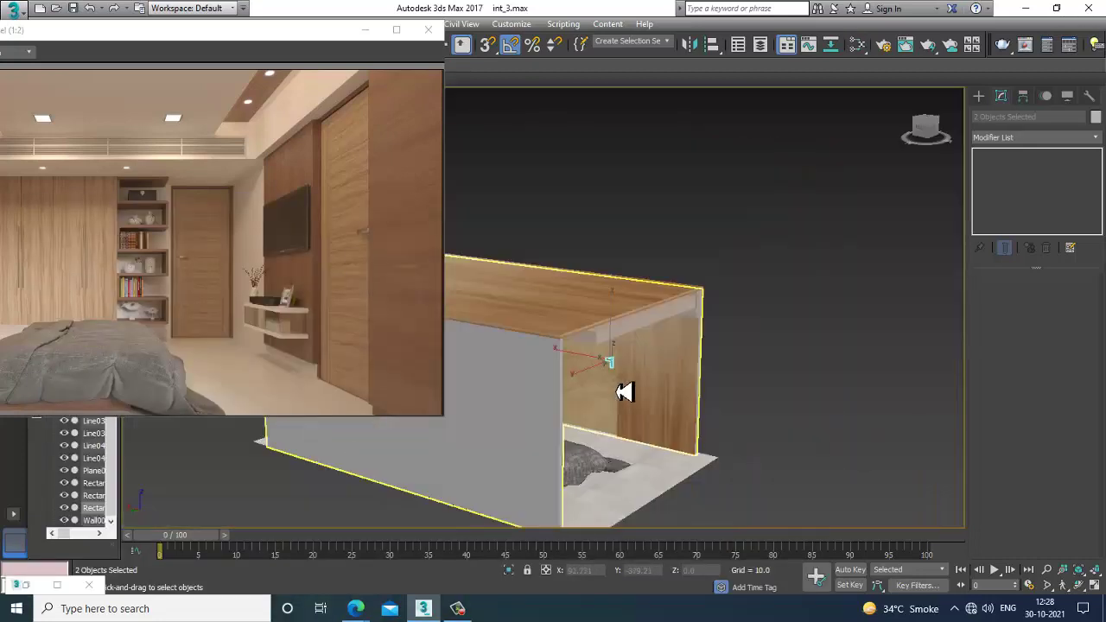
click(824, 303)
middle_drag(691, 363, 734, 395)
scroll(660, 383, up, 5)
scroll(627, 363, up, 5)
alt+middle_drag(628, 363, 625, 388)
click(537, 373)
key(z)
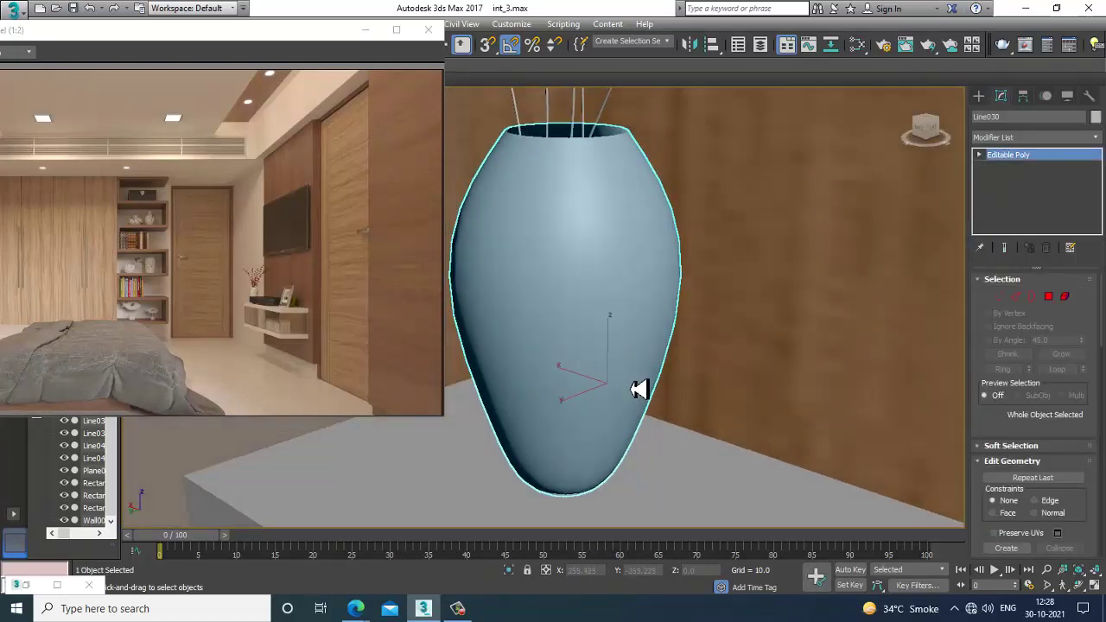
Create a new VRayMtl in an empty area below the existing material nodes.
key(m)
middle_drag(403, 523, 383, 321)
scroll(378, 381, down, 5)
middle_drag(467, 493, 473, 266)
middle_drag(448, 467, 444, 279)
mouse_move(428, 483)
middle_down()
mouse_move(421, 268)
mouse_move(437, 315)
middle_up()
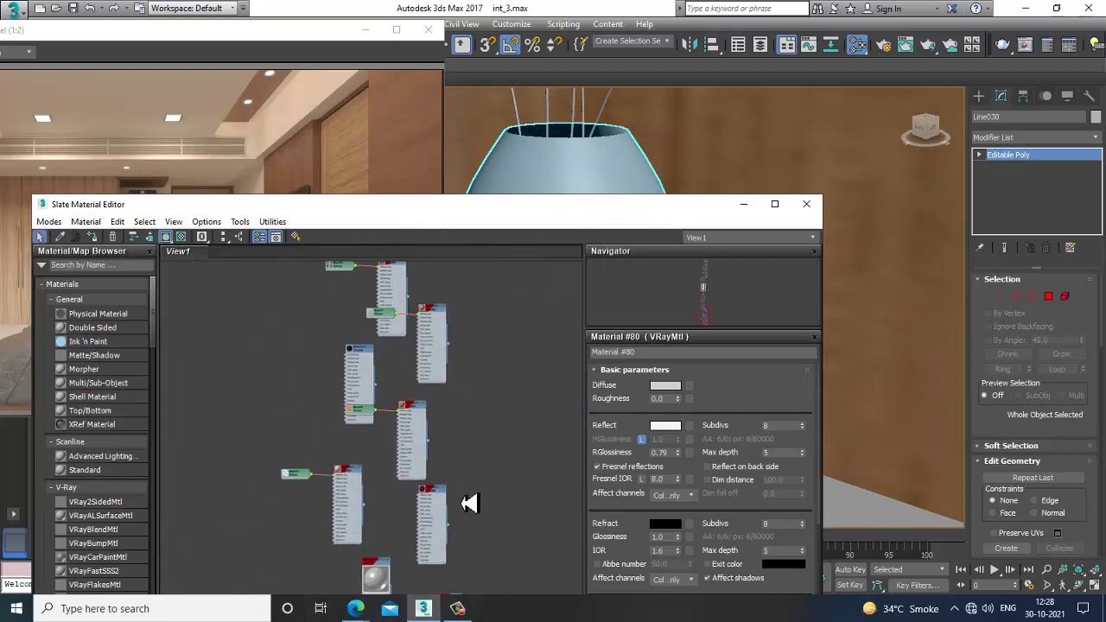
middle_drag(466, 485, 445, 268)
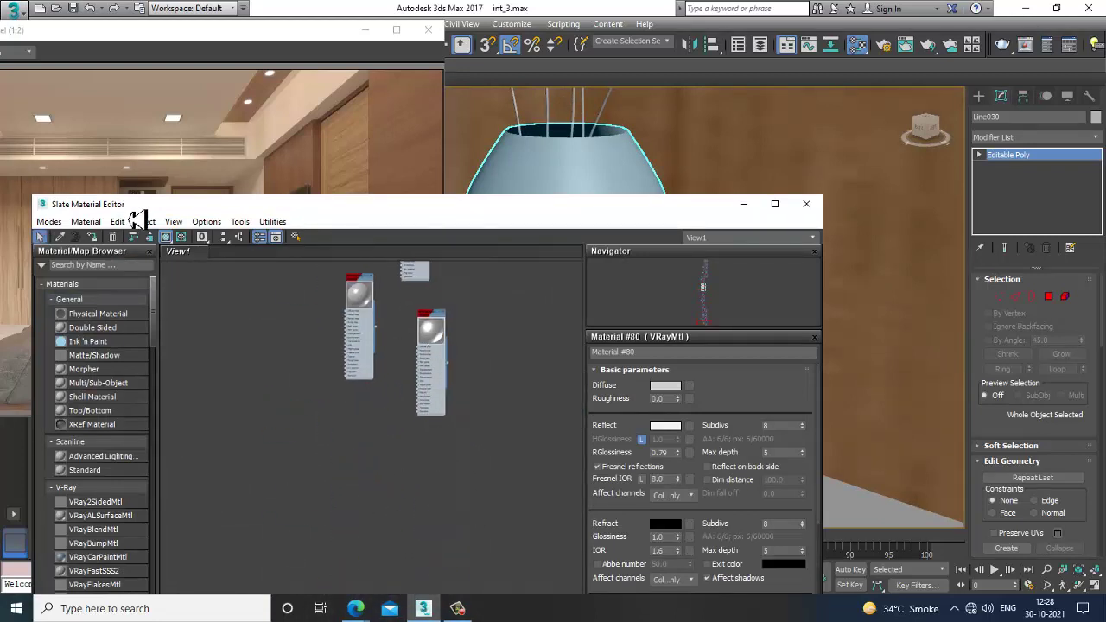
drag(131, 208, 133, 114)
drag(156, 237, 158, 265)
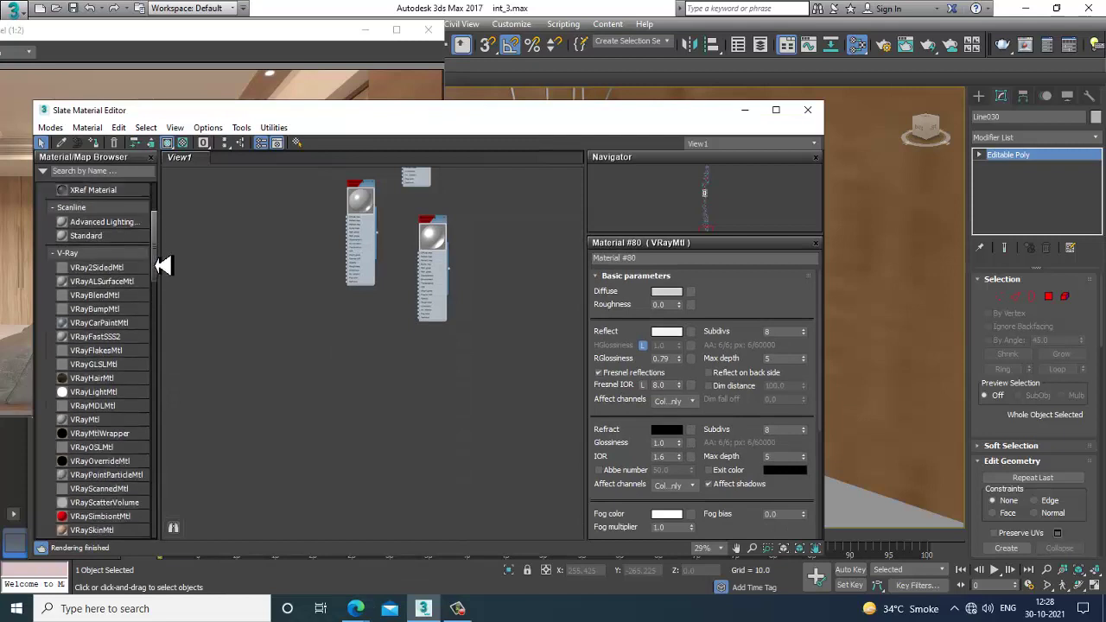
drag(344, 354, 344, 354)
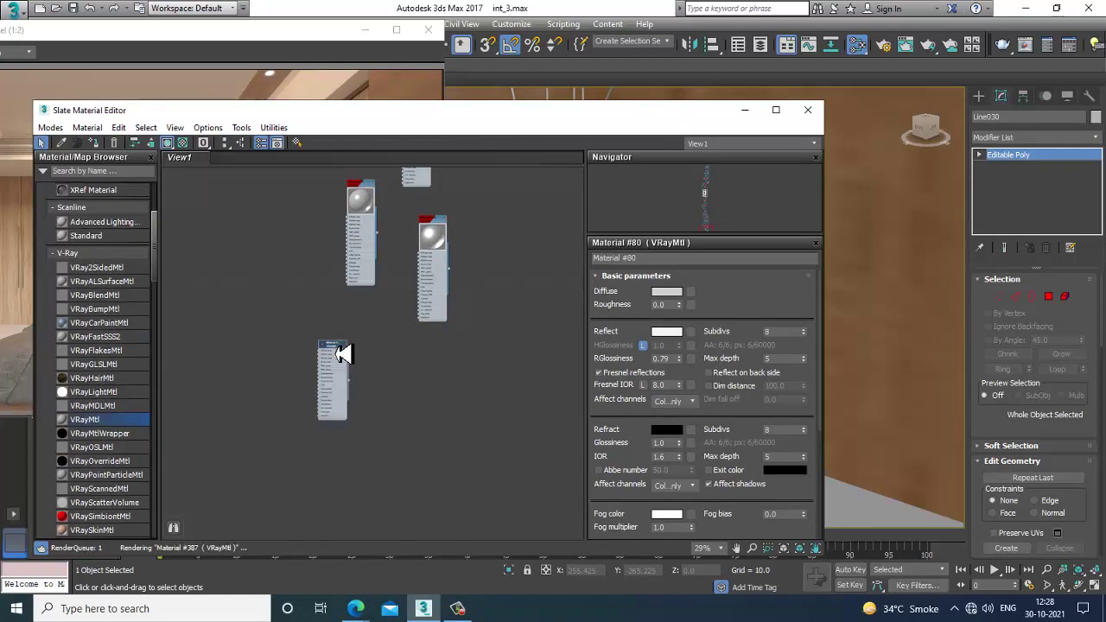
Add a Bitmap map to the new material's diffuse colour and browse to the October 2021\inteee\Texture folder on drive D.
click(692, 304)
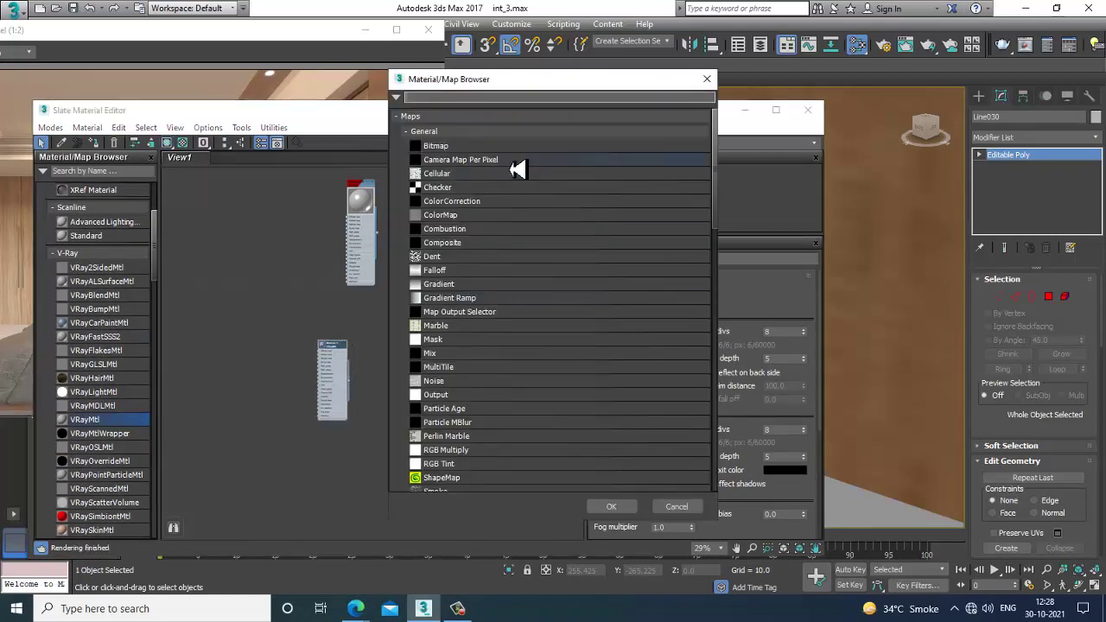
double_click(448, 150)
click(64, 218)
double_click(356, 216)
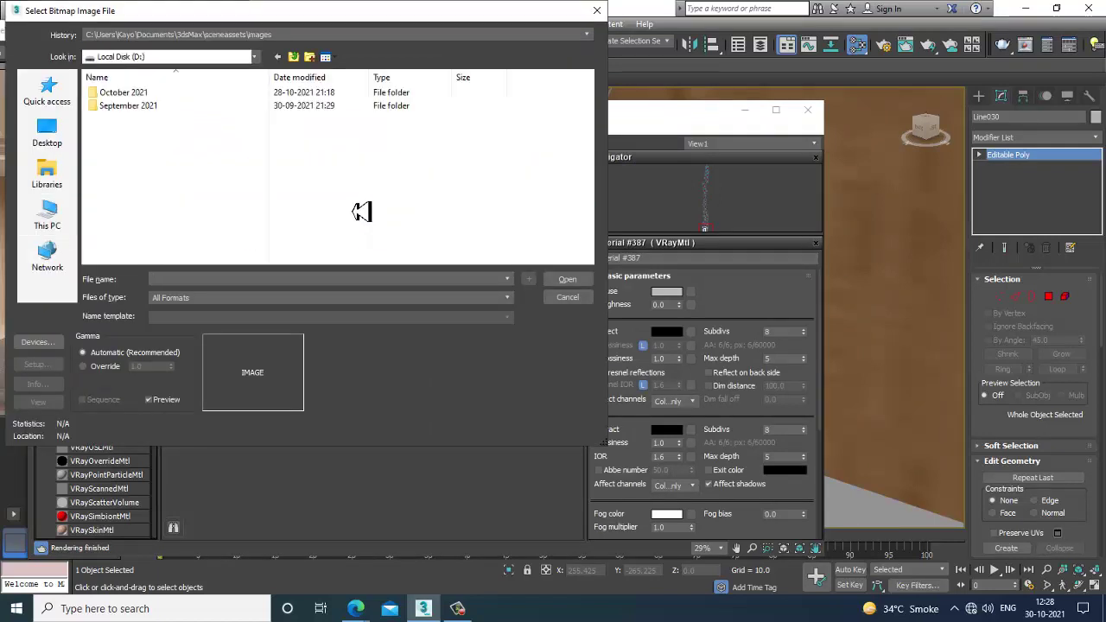
double_click(134, 93)
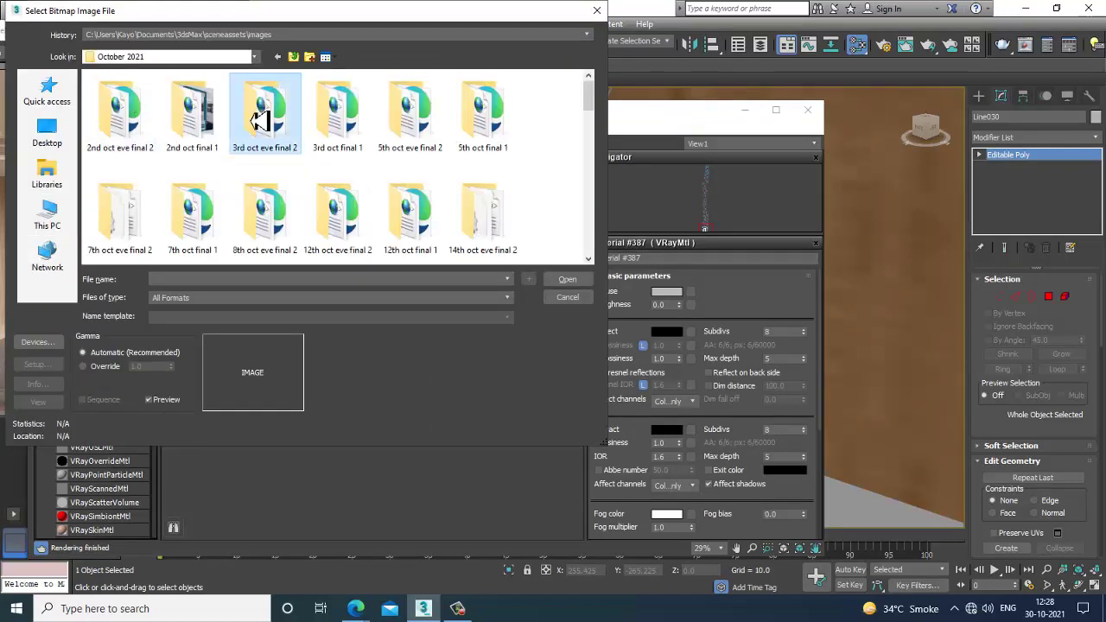
scroll(257, 121, up, 3)
double_click(210, 97)
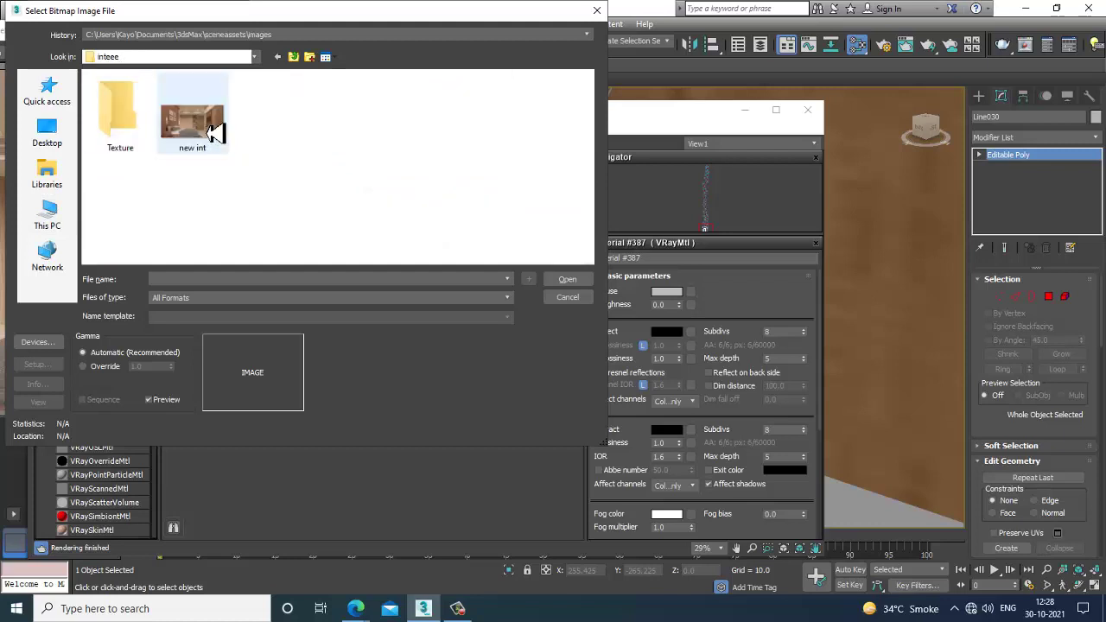
double_click(130, 115)
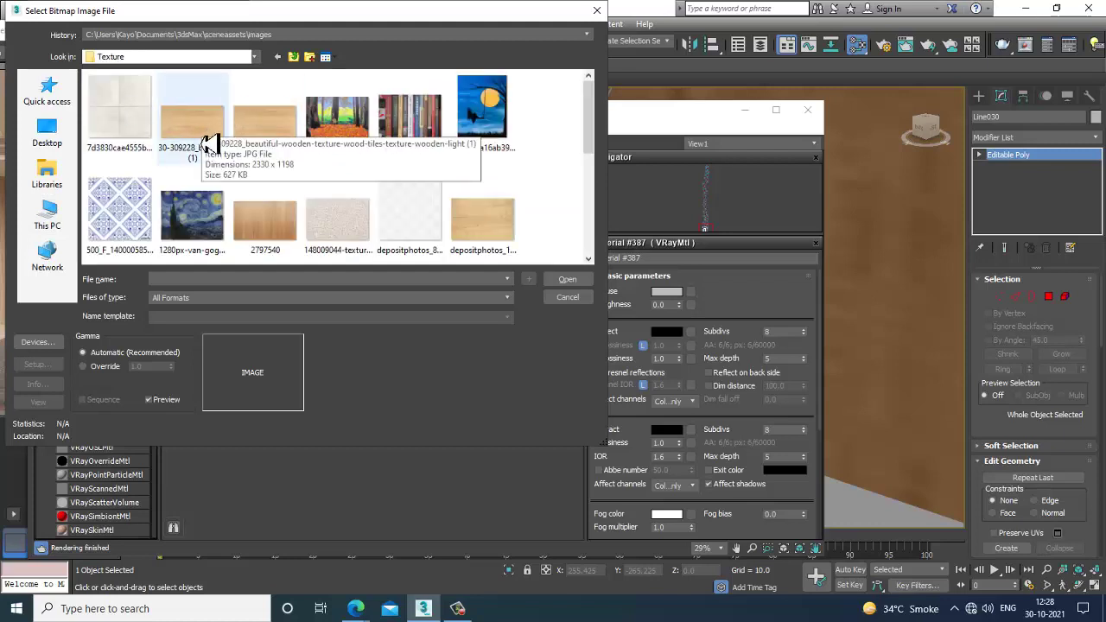
scroll(423, 213, down, 3)
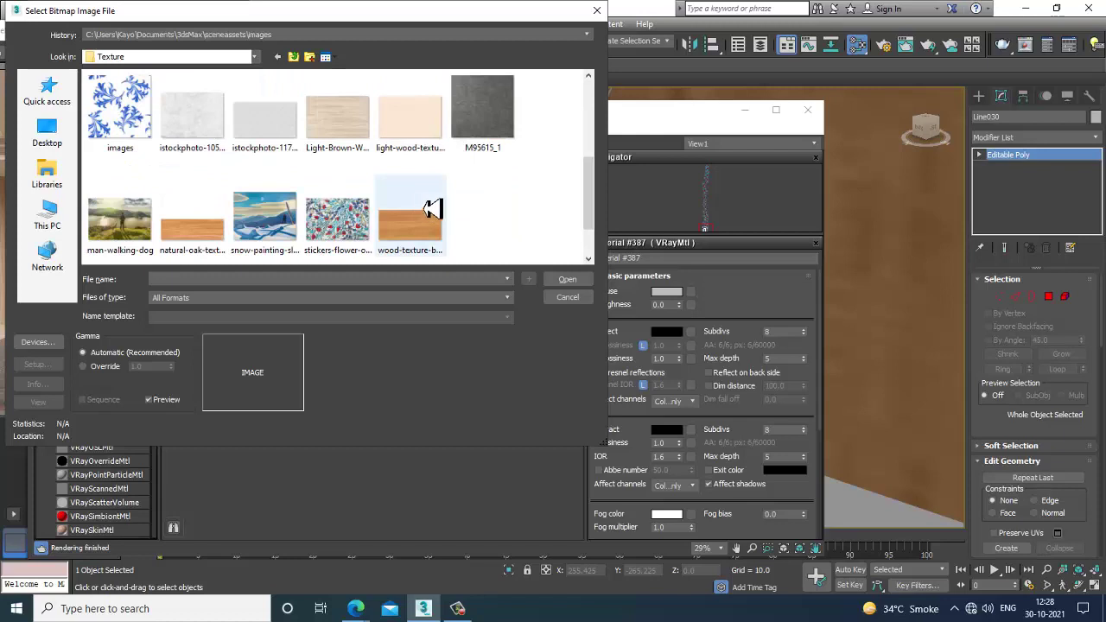
click(186, 124)
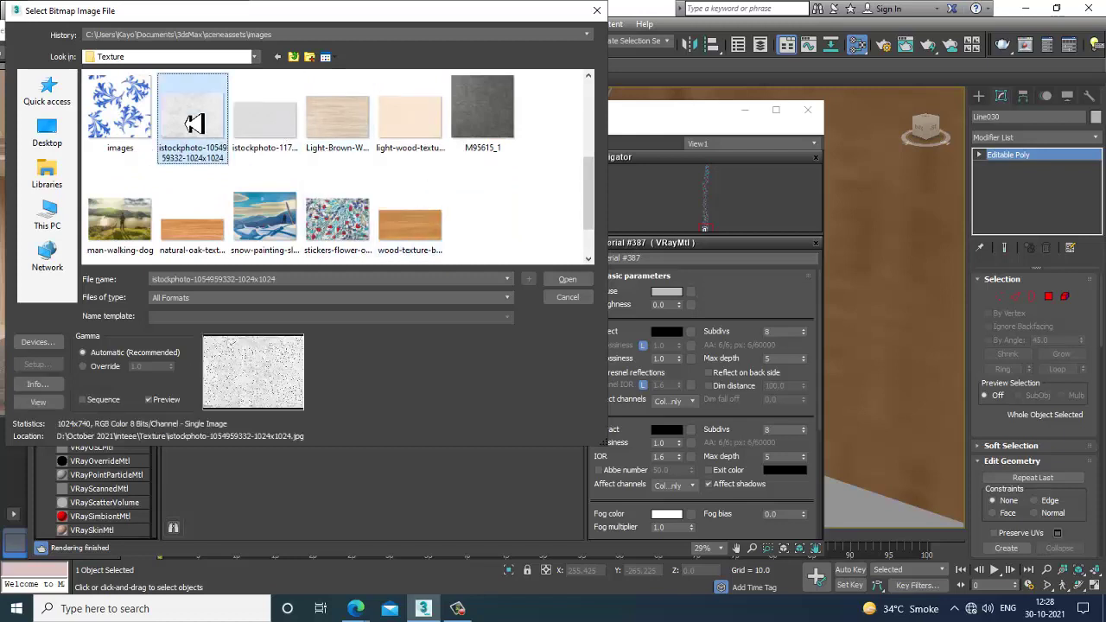
double_click(193, 123)
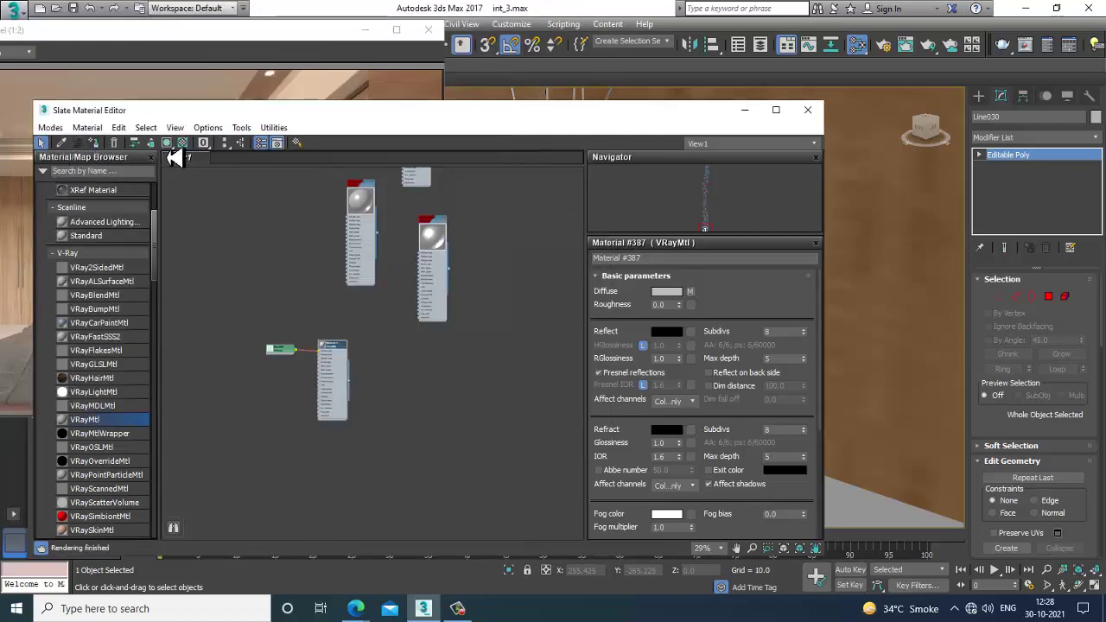
click(745, 110)
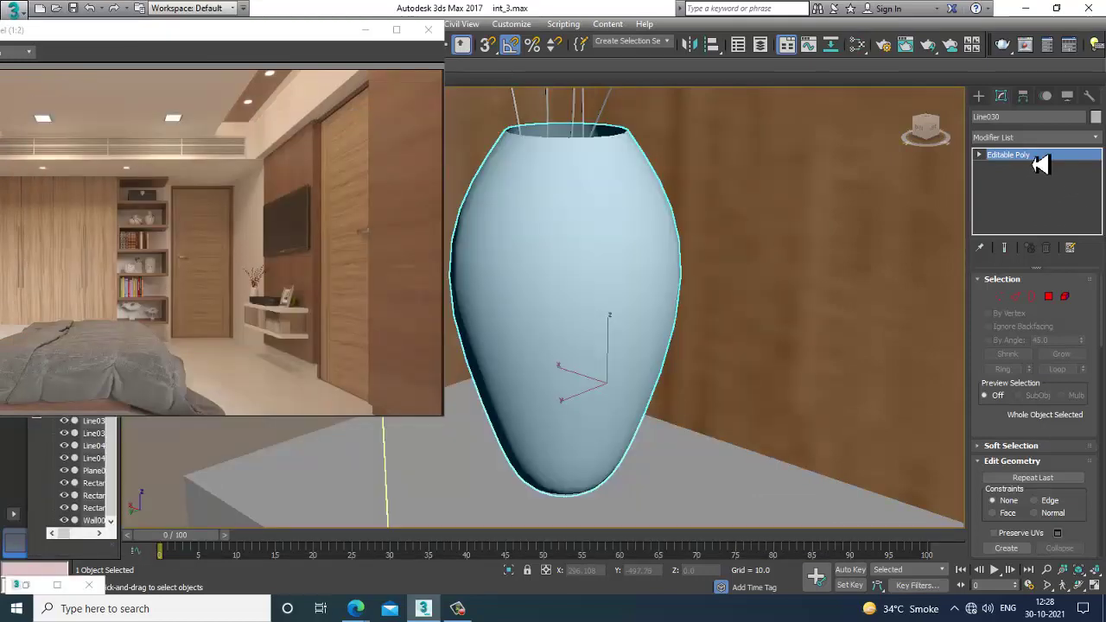
Add a UVW Map modifier to the vase and fit its mapping gizmo along the X alignment axis.
click(1037, 138)
scroll(637, 333, down, 6)
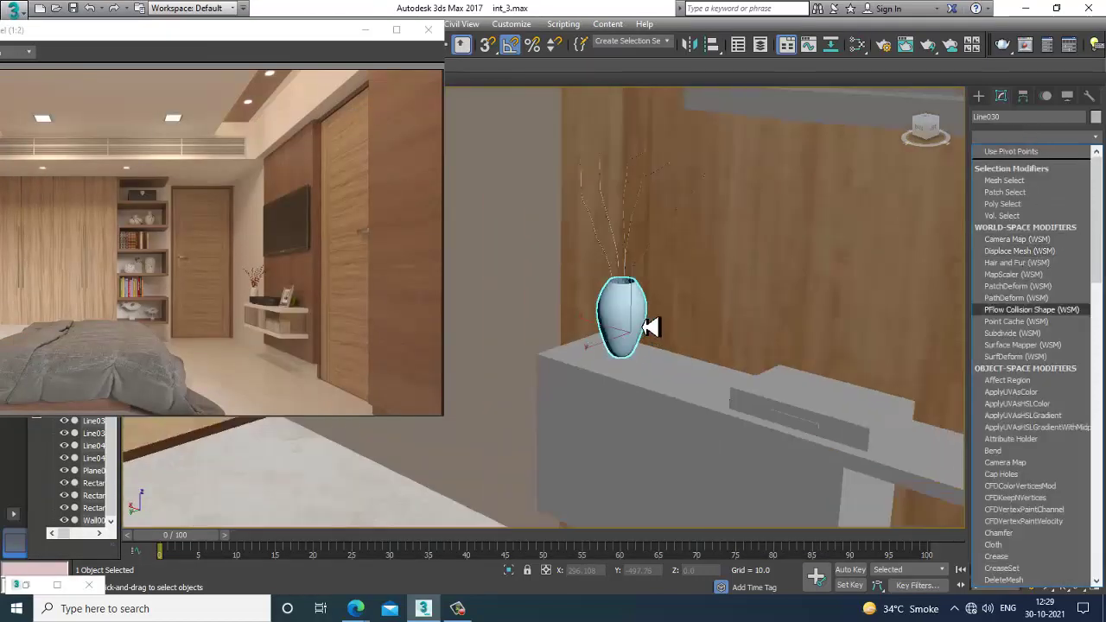
scroll(1012, 254, down, 15)
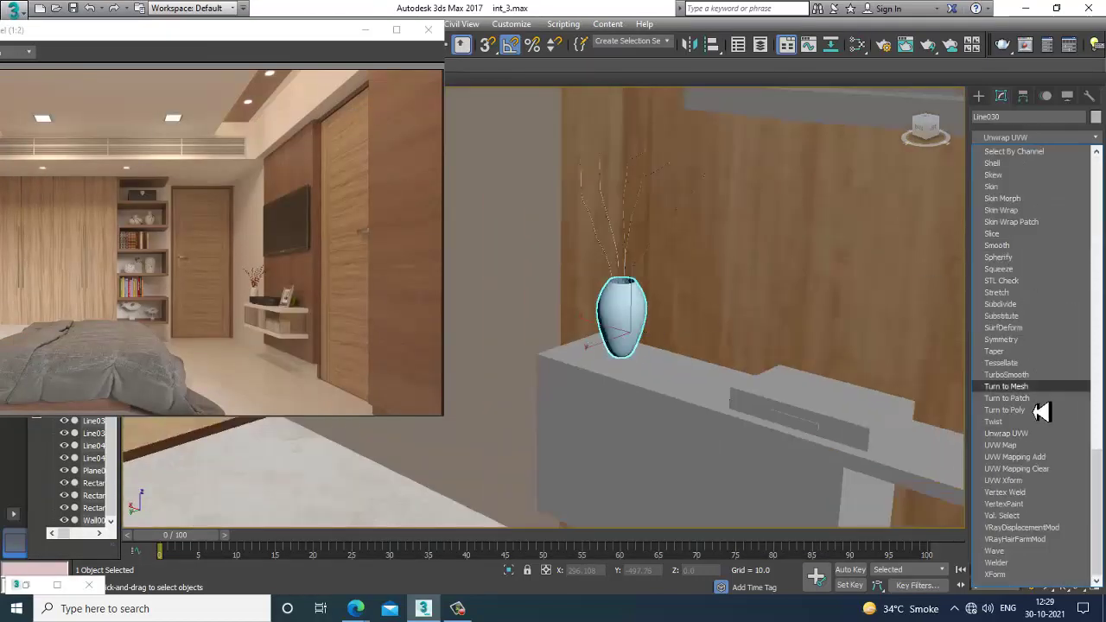
click(1001, 445)
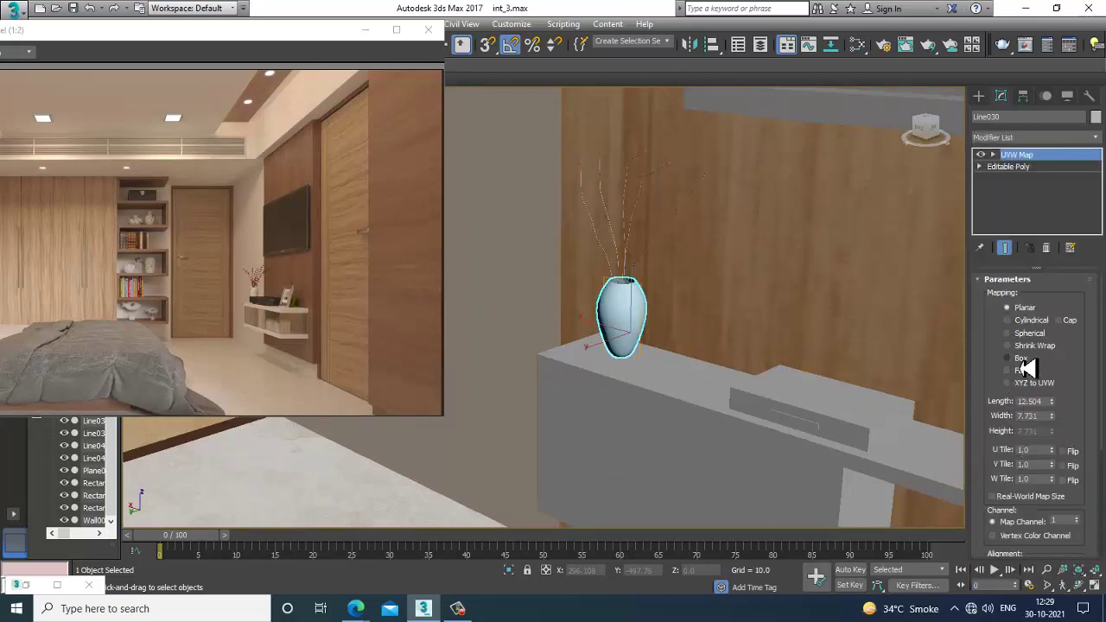
scroll(1083, 377, down, 3)
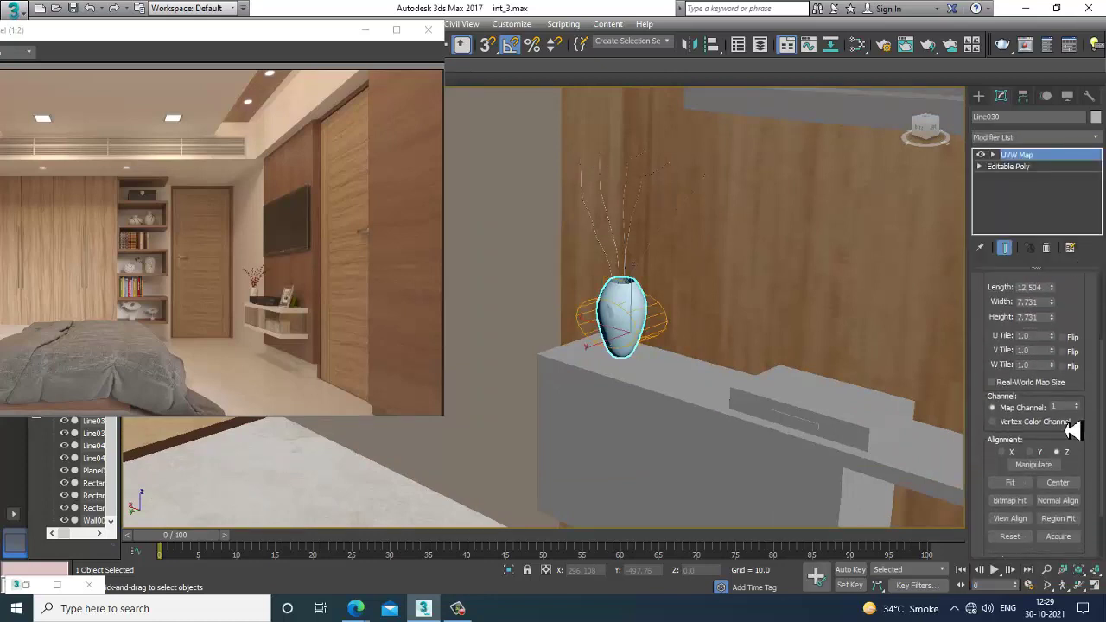
click(1014, 486)
scroll(662, 317, up, 5)
Set the vase material's reflection colour to medium gray and minimize the material editor.
key(m)
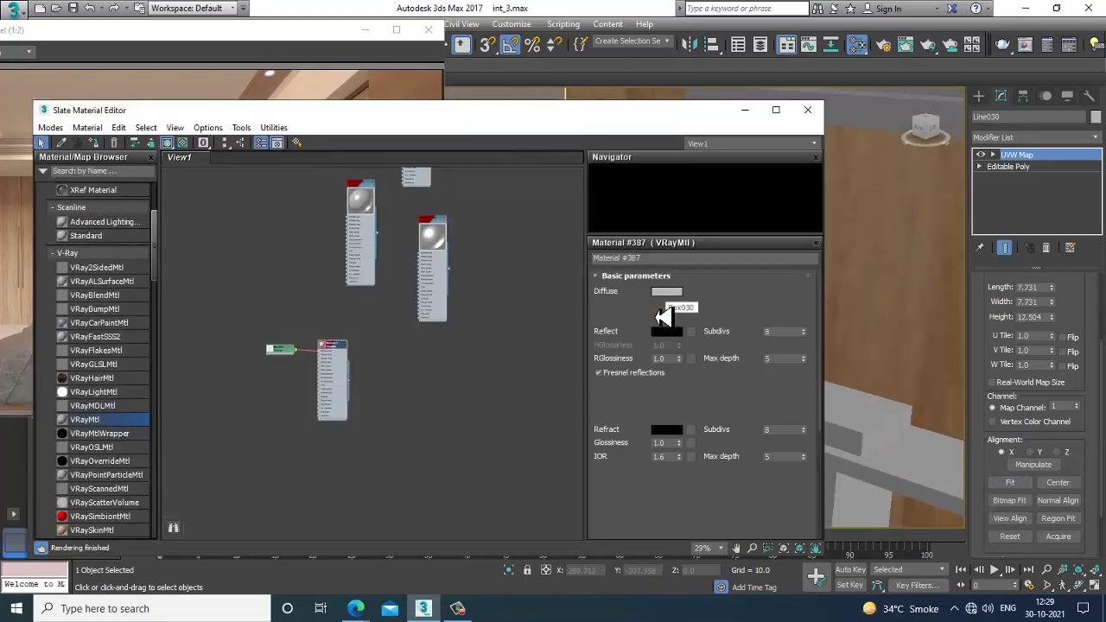
click(670, 333)
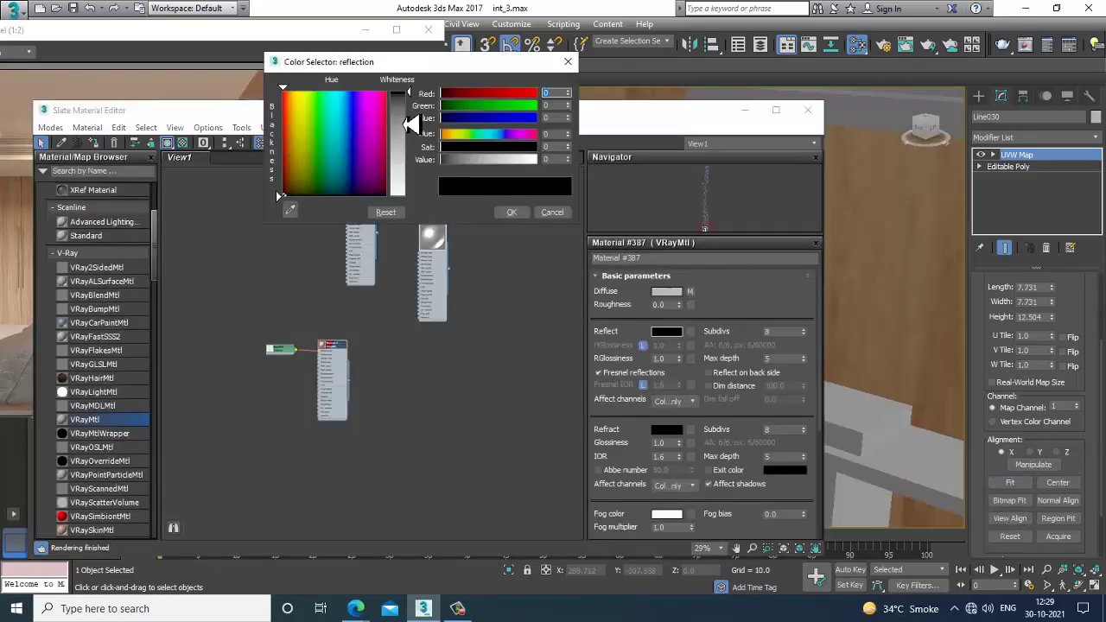
click(410, 125)
click(517, 214)
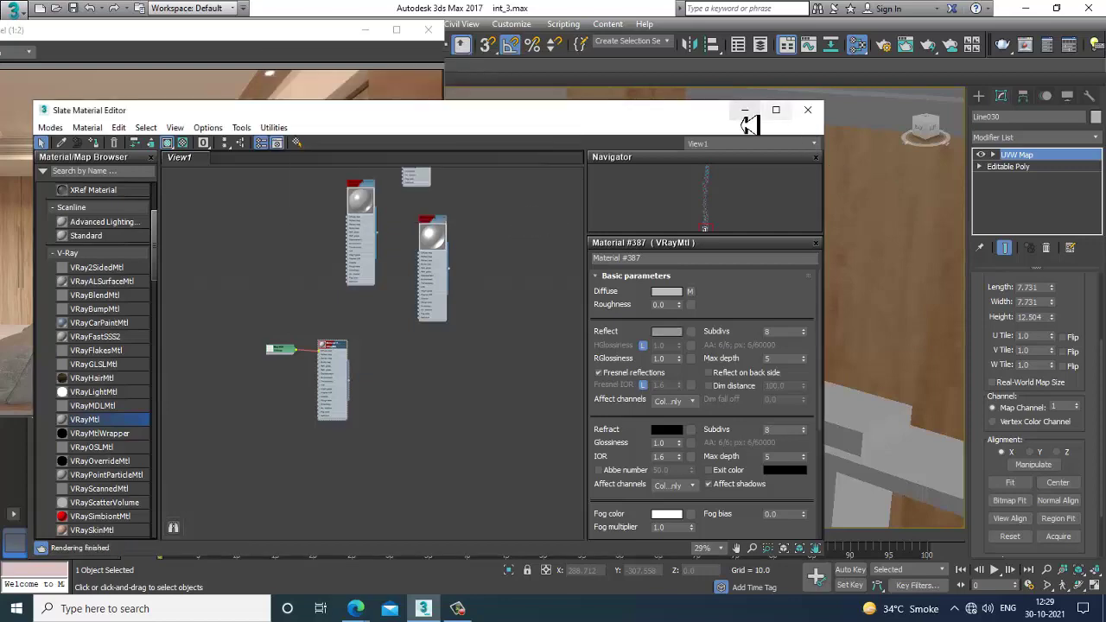
click(745, 112)
Select the two front polygons and the adjoining side polygon of the closed cabinet on the wall-mounted TV shelf.
middle_drag(819, 327, 739, 225)
click(630, 348)
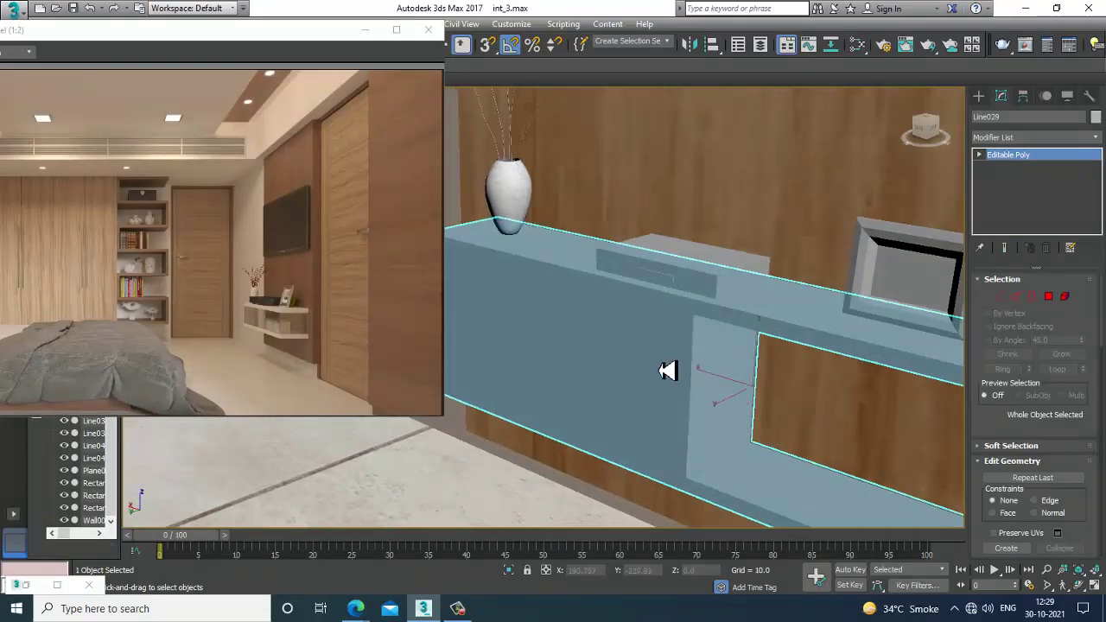
alt+middle_drag(664, 369, 698, 361)
click(1049, 299)
click(1050, 297)
click(649, 361)
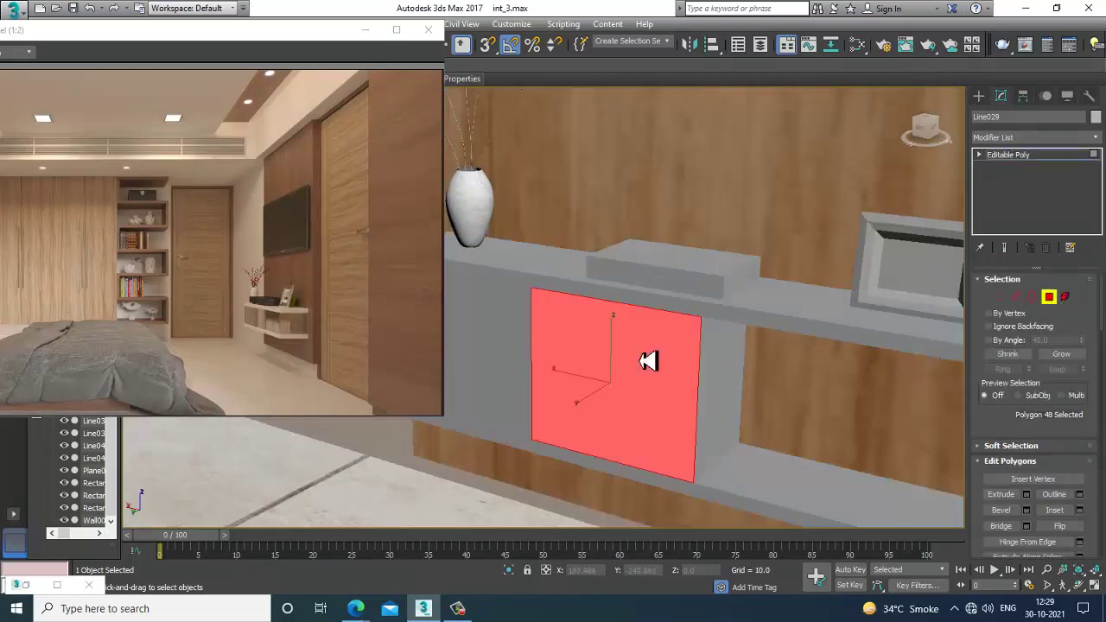
ctrl+click(731, 394)
ctrl+click(492, 347)
Add the vertical support at the shelf's far end and the remaining cabinet panel to the selection, six polygons in all.
mouse_move(707, 378)
alt+middle_down()
mouse_move(762, 334)
mouse_move(699, 368)
alt+middle_up()
scroll(717, 373, down, 3)
scroll(762, 335, down, 2)
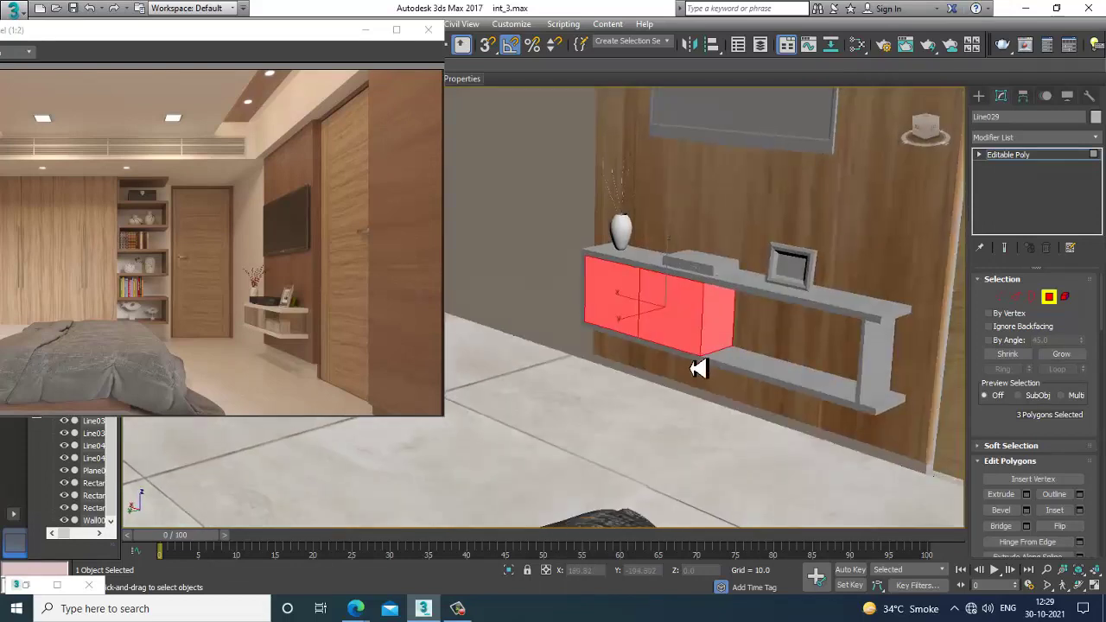
scroll(699, 368, up, 2)
alt+middle_drag(858, 355, 828, 337)
ctrl+click(778, 324)
ctrl+click(777, 321)
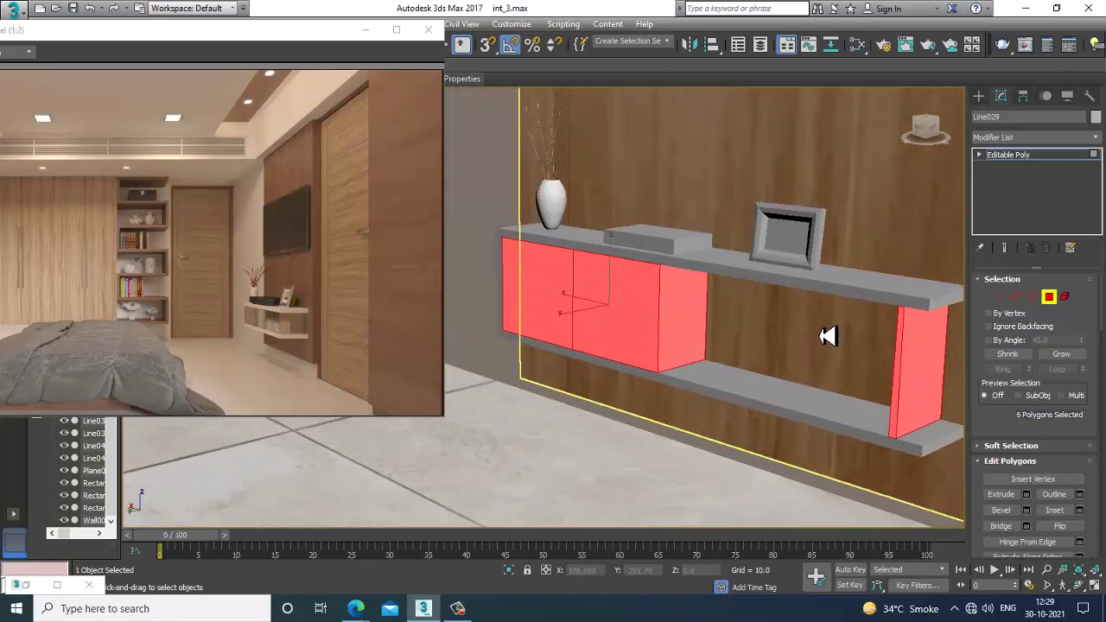
Create another VRayMtl in the empty area beside the vase material and open its parameters.
key(m)
middle_drag(404, 459, 374, 300)
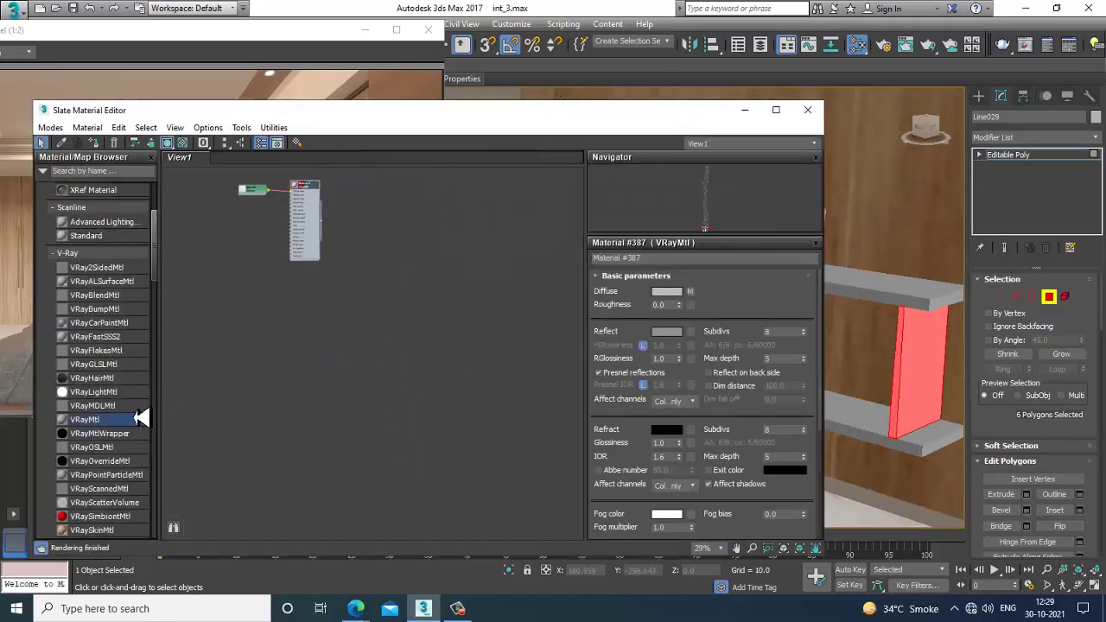
drag(378, 241, 381, 233)
double_click(382, 230)
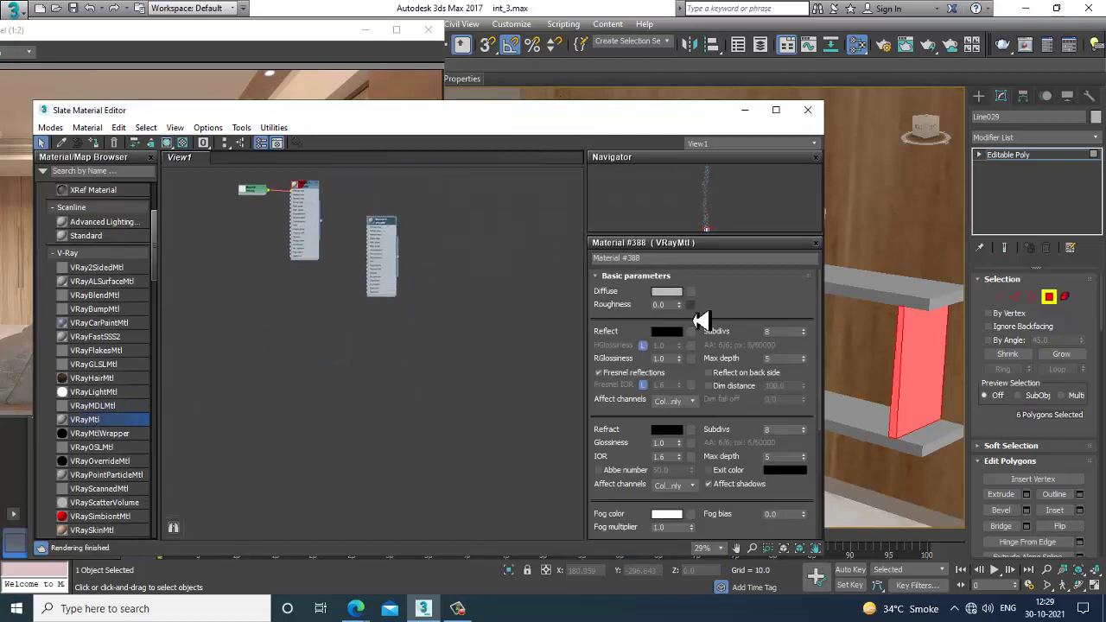
Give the new material a near-white refraction colour (233) and an IOR of 3.5, and assign it to the selected shelf polygons.
click(668, 431)
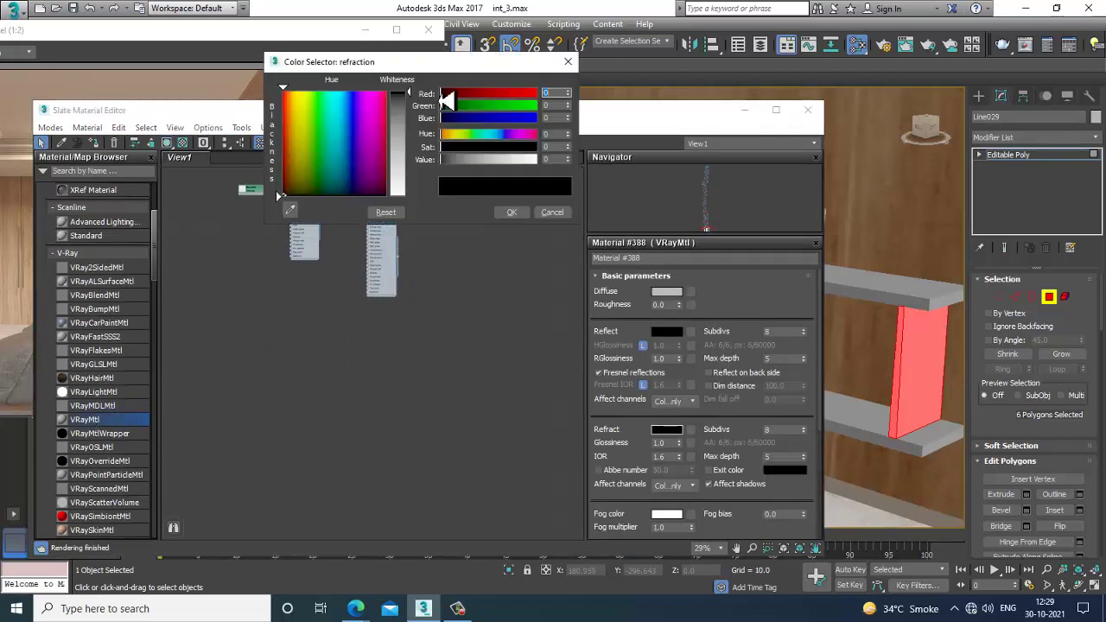
mouse_move(409, 94)
mouse_down()
mouse_move(410, 185)
mouse_move(421, 198)
mouse_up()
click(512, 214)
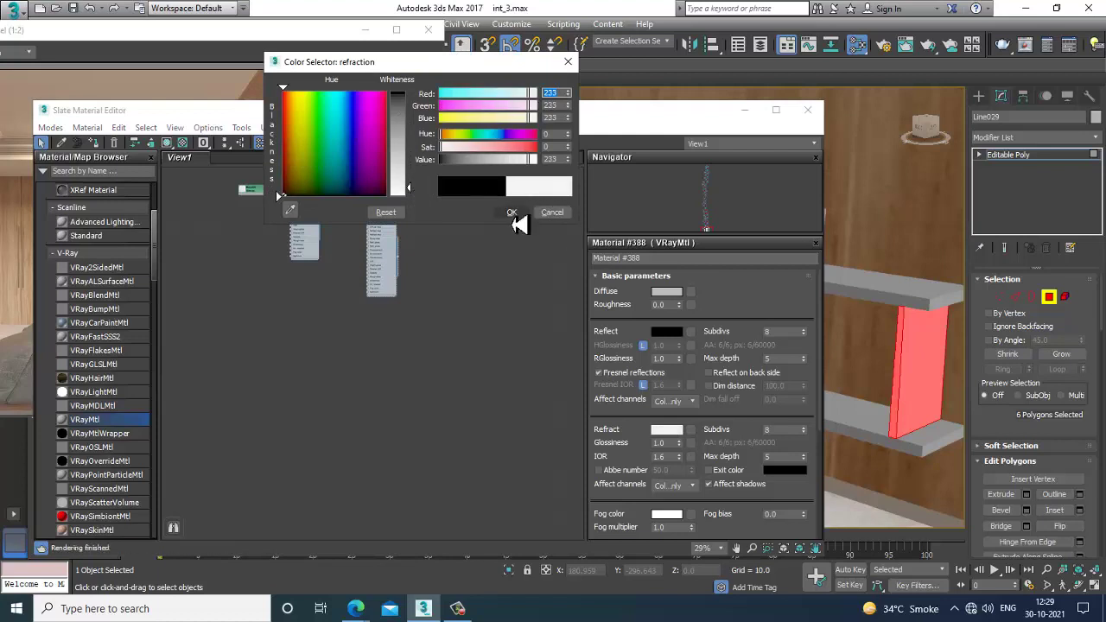
click(512, 213)
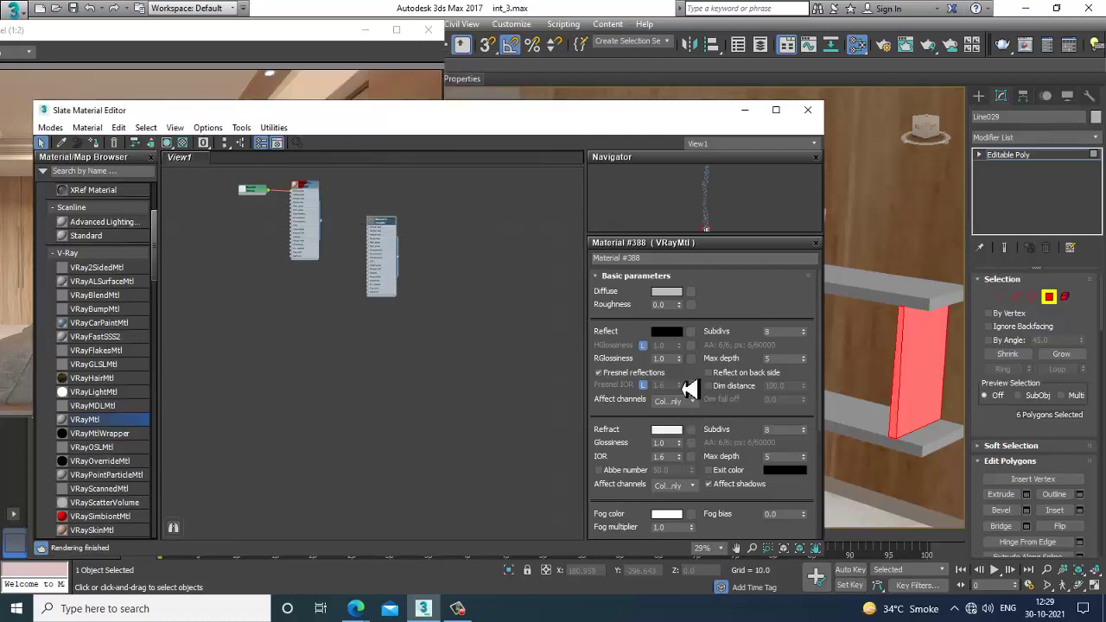
drag(682, 457, 684, 452)
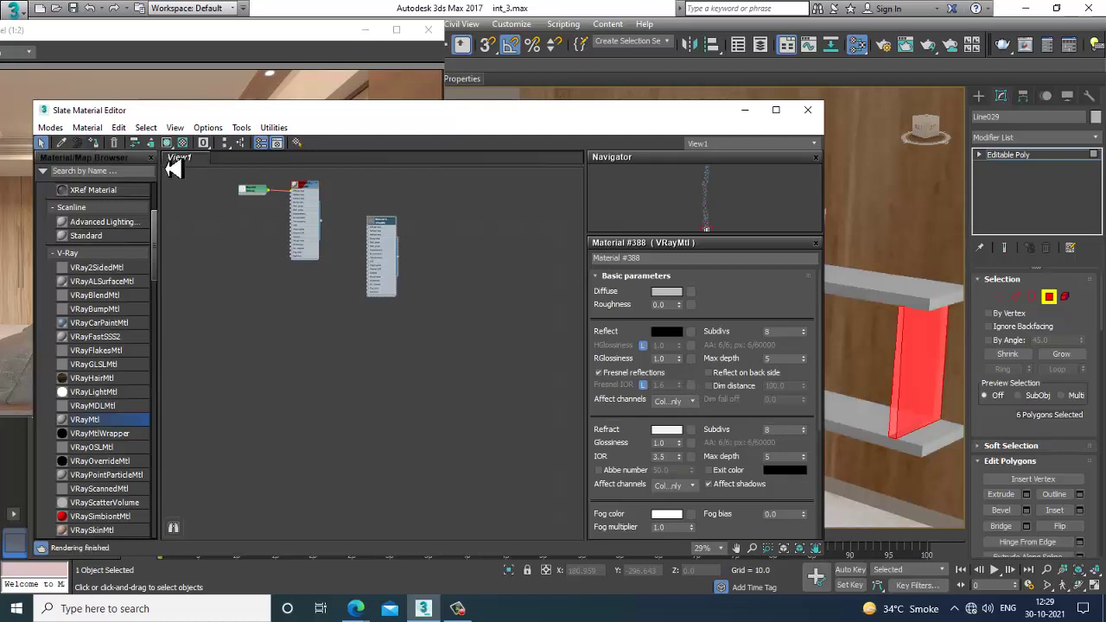
click(745, 112)
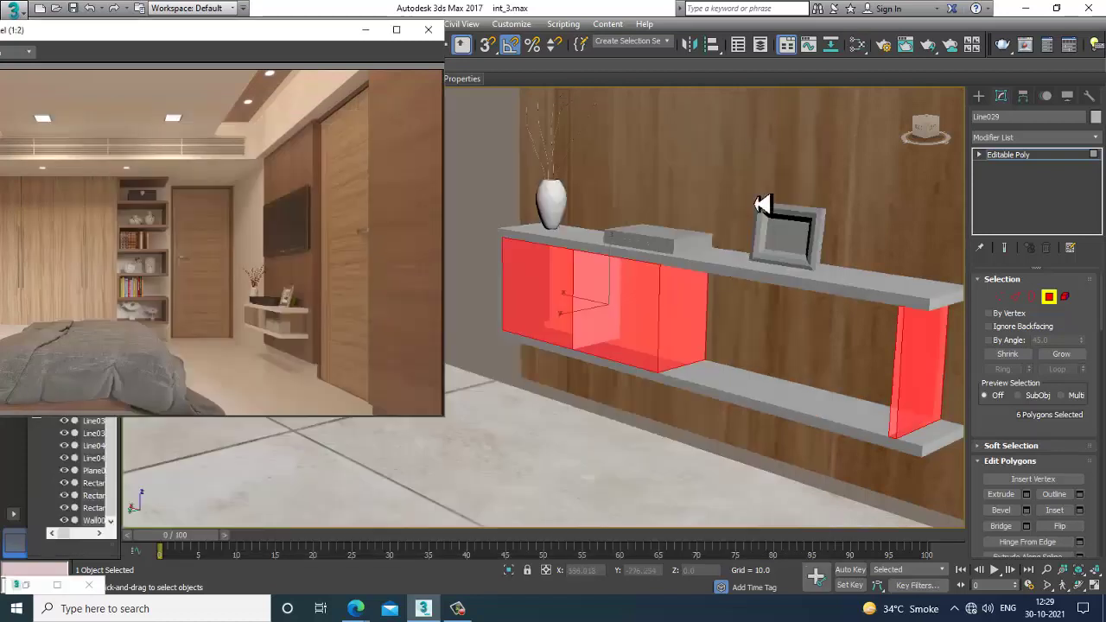
Clear the polygon selection and select only the inner divider polygon behind the transparent cabinet front.
scroll(764, 366, down, 5)
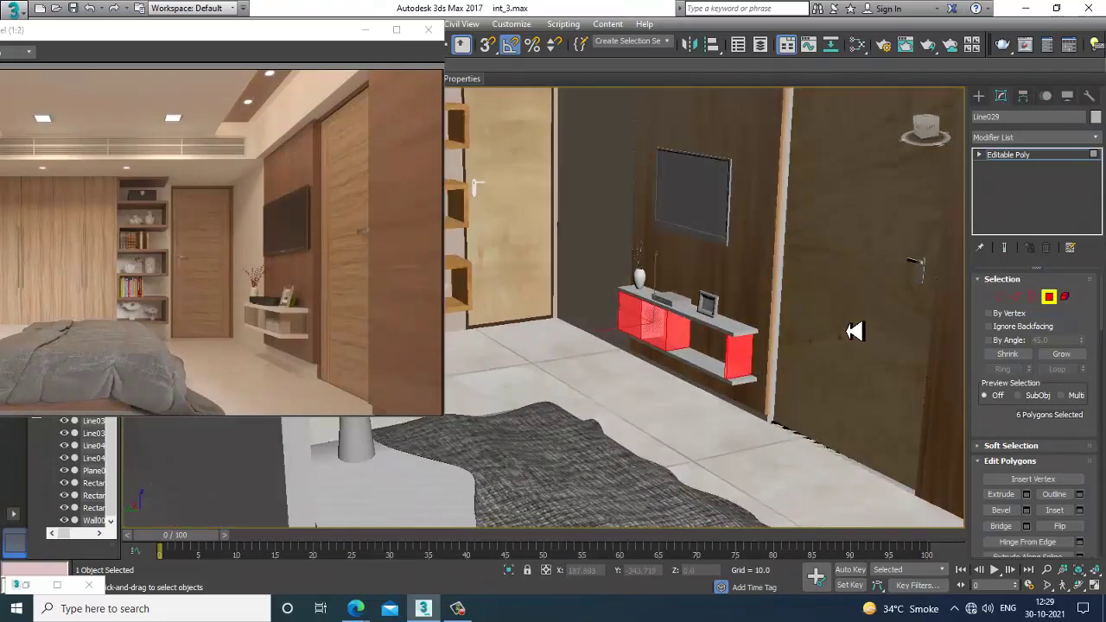
scroll(625, 338, up, 5)
scroll(697, 320, up, 3)
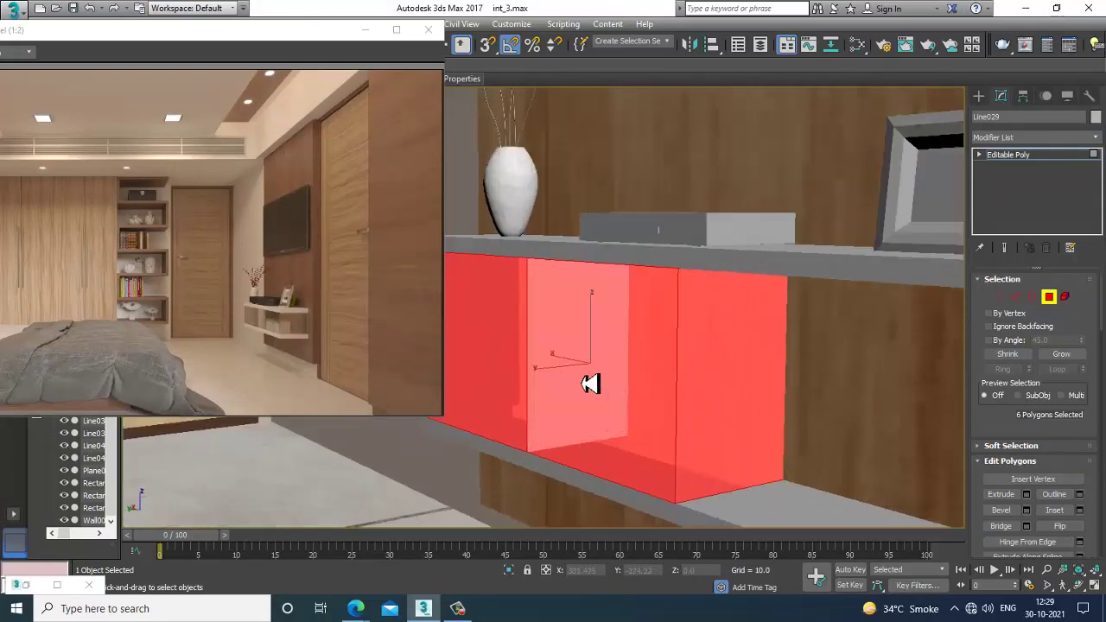
scroll(553, 380, down, 8)
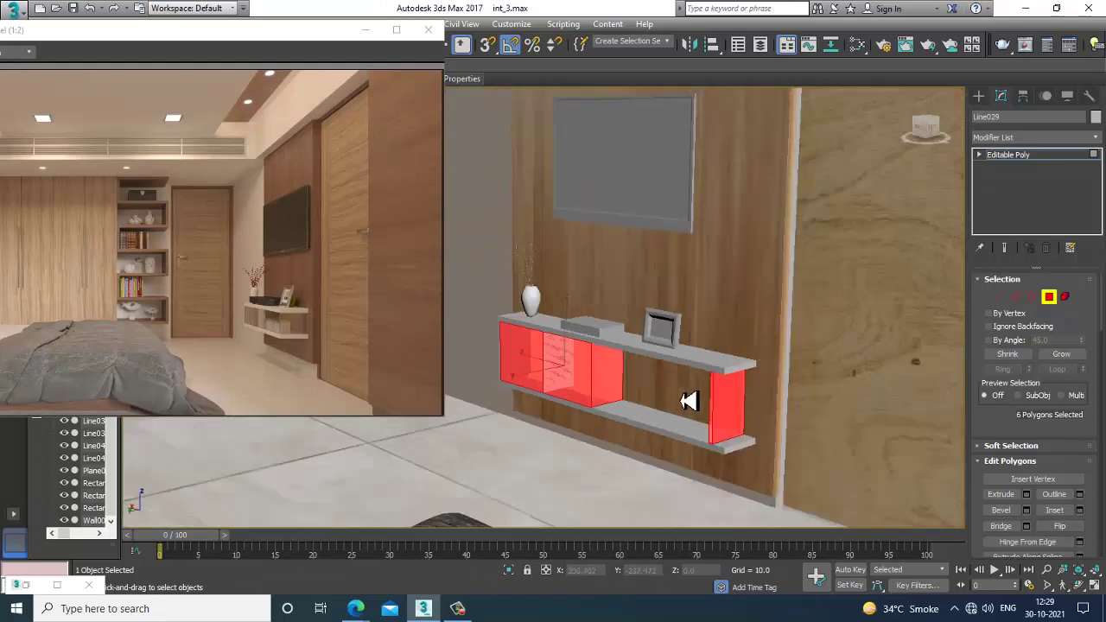
scroll(689, 401, down, 8)
click(872, 367)
scroll(721, 395, up, 5)
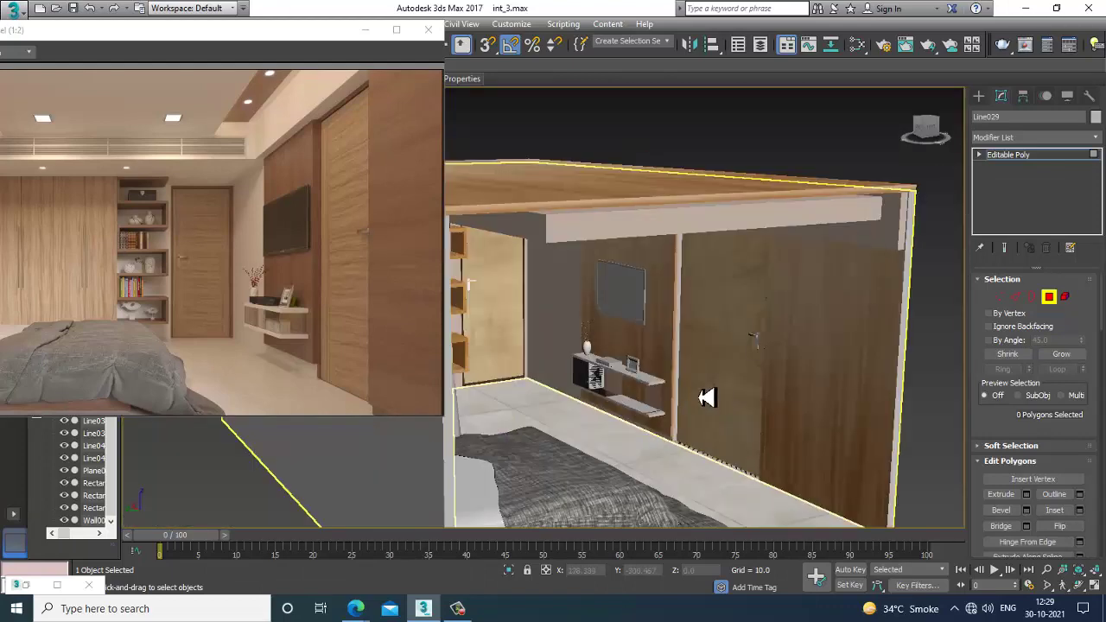
alt+middle_drag(721, 395, 615, 387)
scroll(623, 393, up, 8)
click(636, 405)
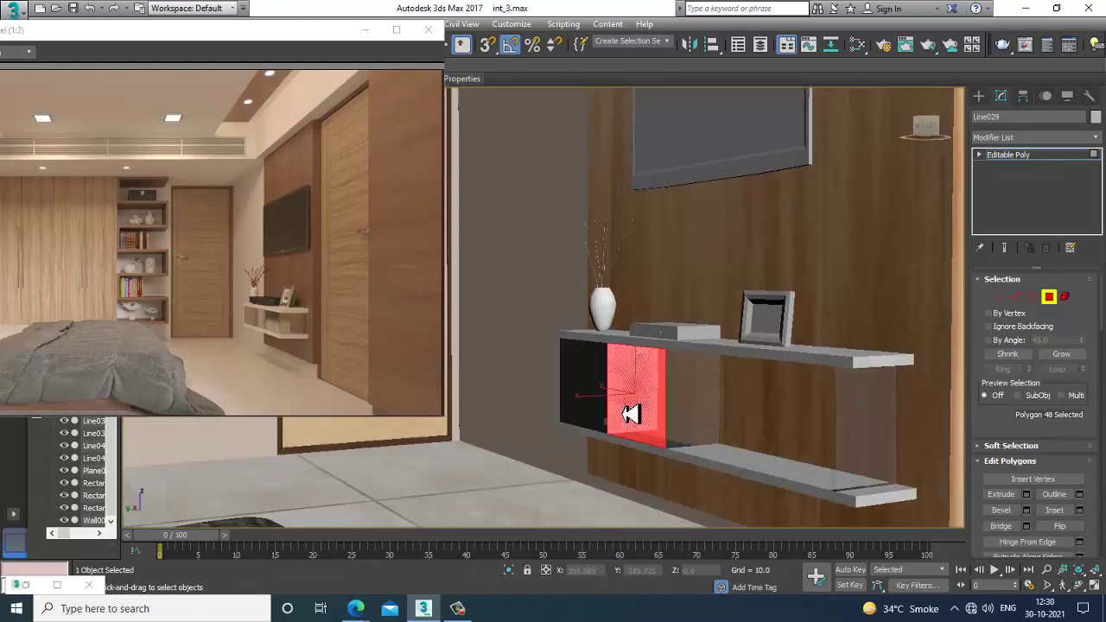
Rename the transparent material to glass, assign it to the selected divider polygon and move the material editor clear of the shelf.
key(m)
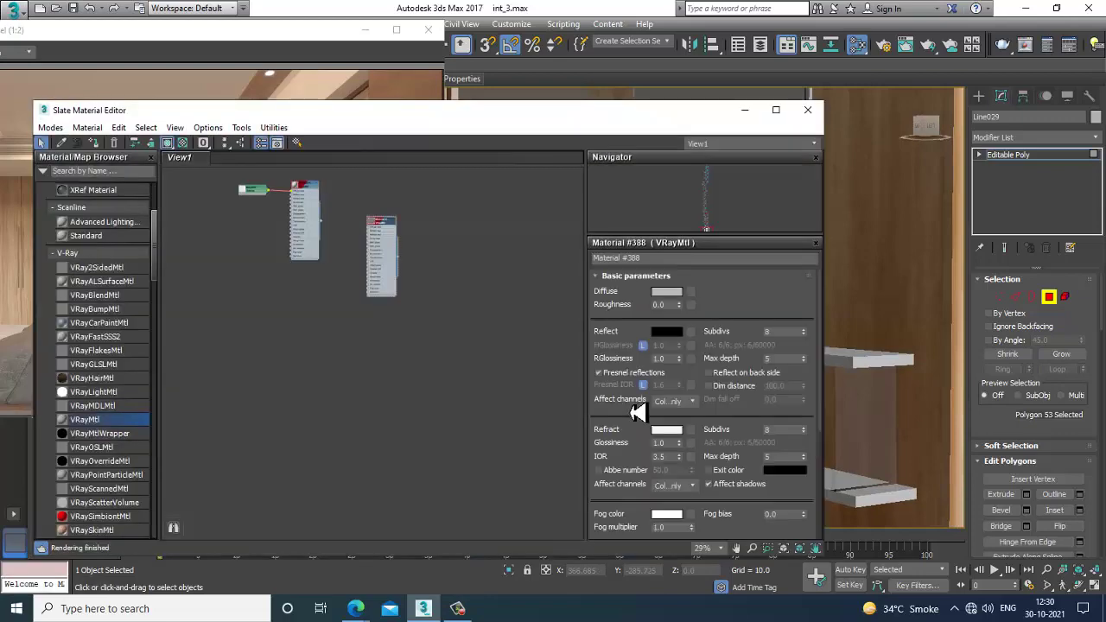
click(641, 259)
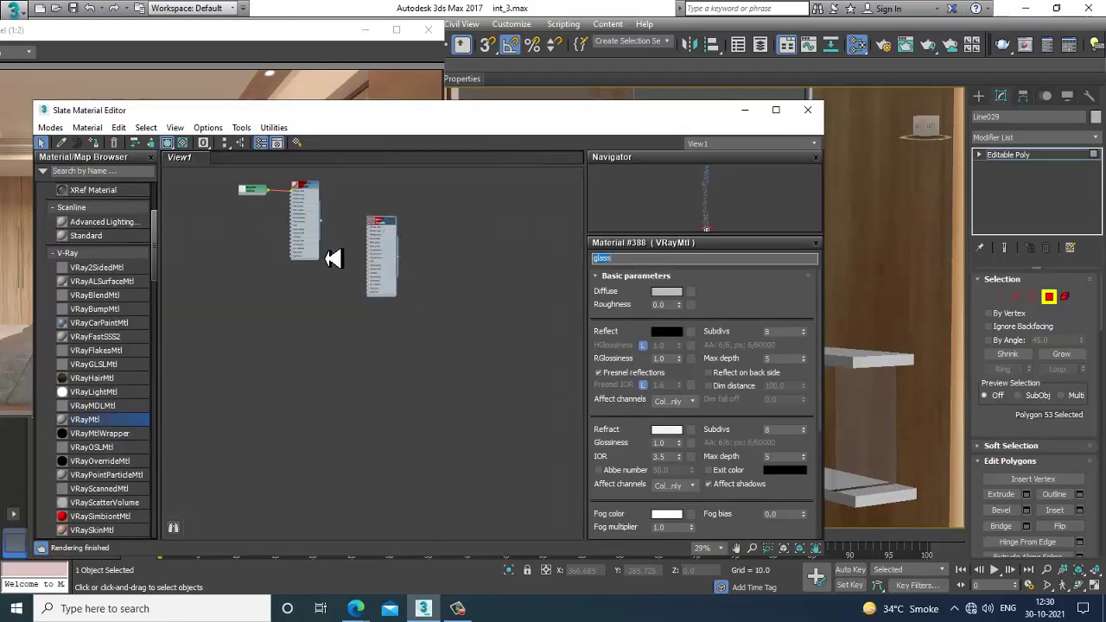
click(96, 144)
drag(684, 115, 369, 161)
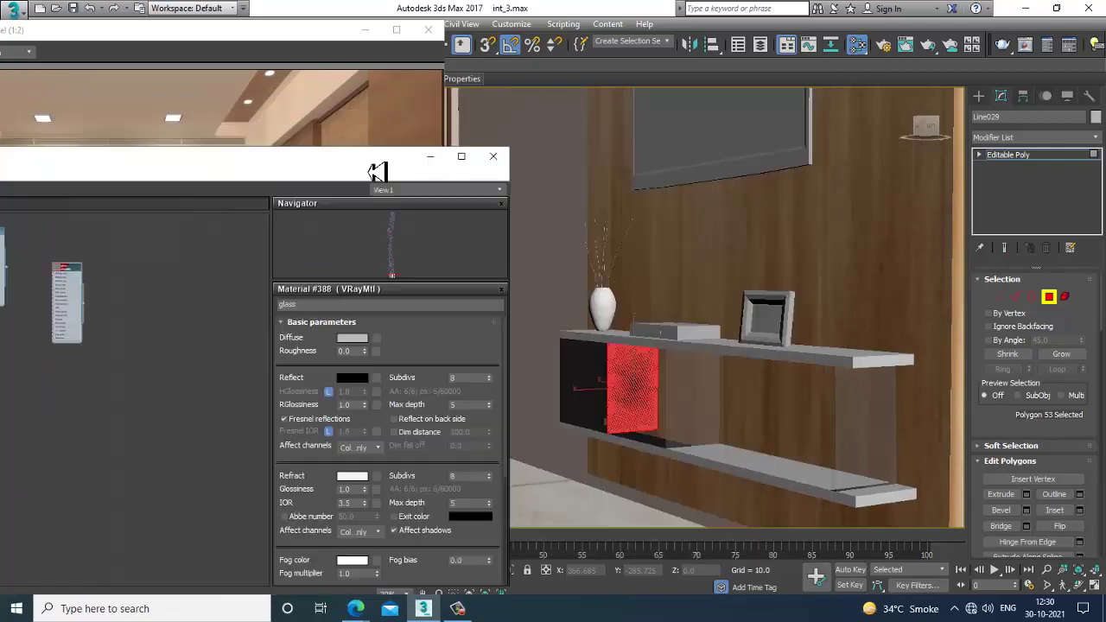
alt+middle_drag(735, 345, 848, 379)
alt+middle_drag(650, 415, 588, 382)
click(620, 296)
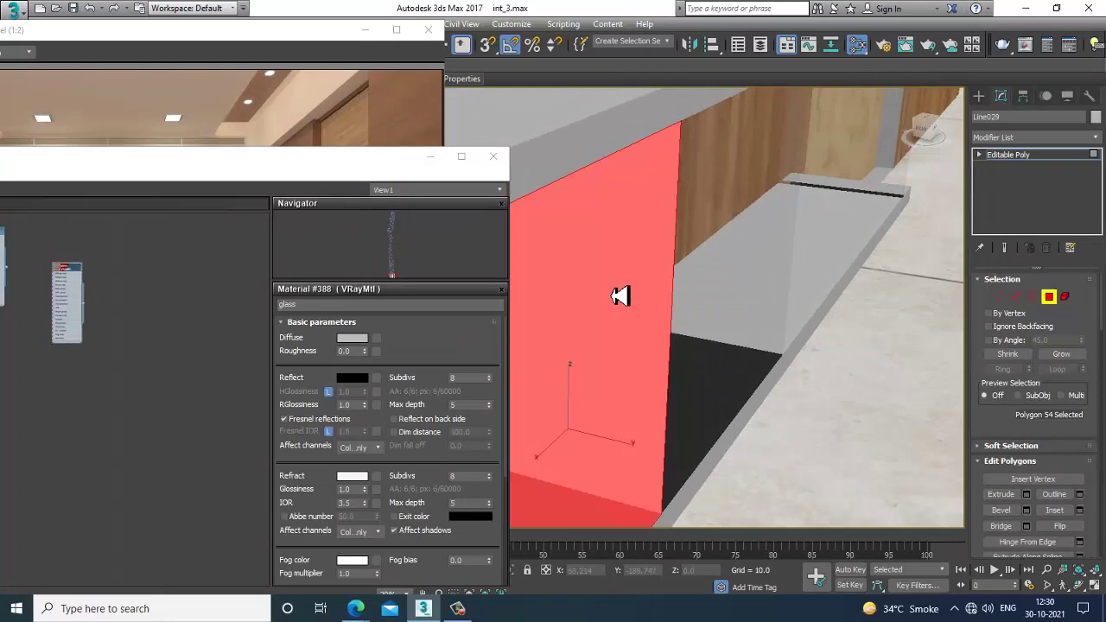
alt+middle_drag(868, 341, 681, 324)
scroll(710, 329, down, 6)
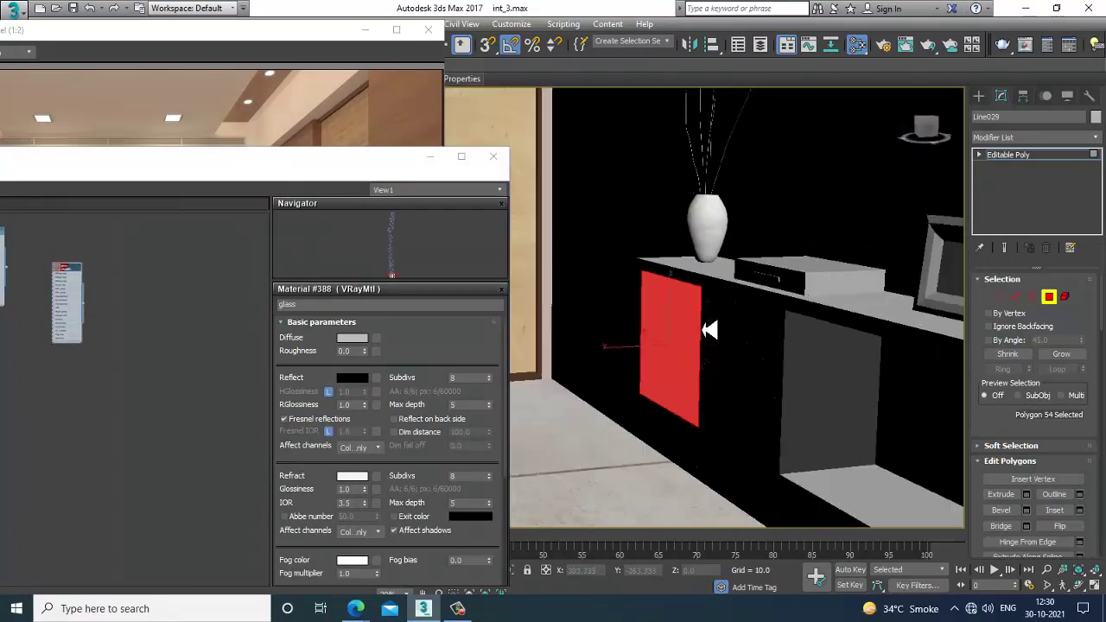
Isolate the wall-mounted shelf object and clear its polygon selection.
scroll(793, 349, up, 6)
alt+middle_drag(793, 349, 786, 265)
scroll(778, 346, down, 6)
key(alt+q)
scroll(797, 373, down, 5)
click(788, 268)
scroll(800, 341, up, 4)
alt+middle_drag(800, 341, 828, 351)
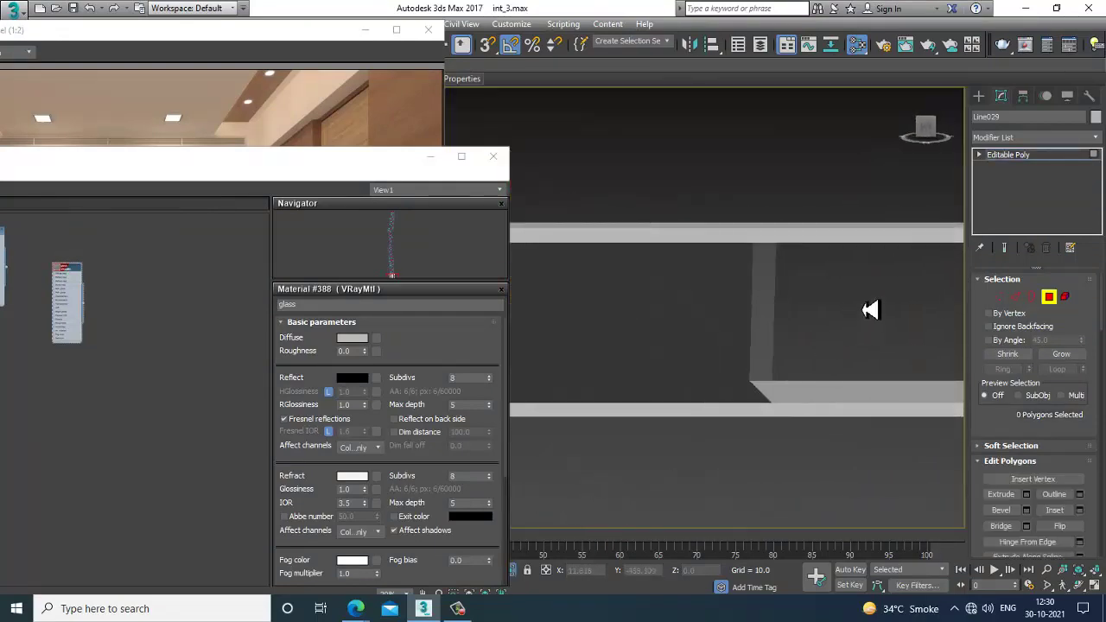
Select the seven glass cabinet polygons and invert the selection to the rest of the shelf.
drag(869, 311, 529, 358)
alt+middle_drag(529, 357, 711, 345)
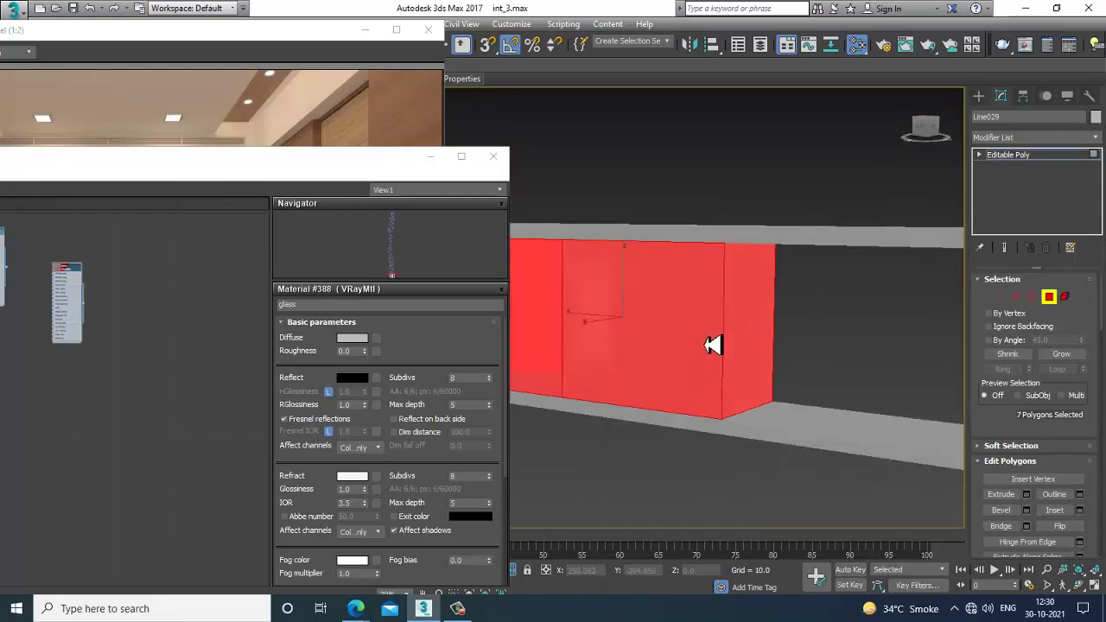
key(m)
key(m)
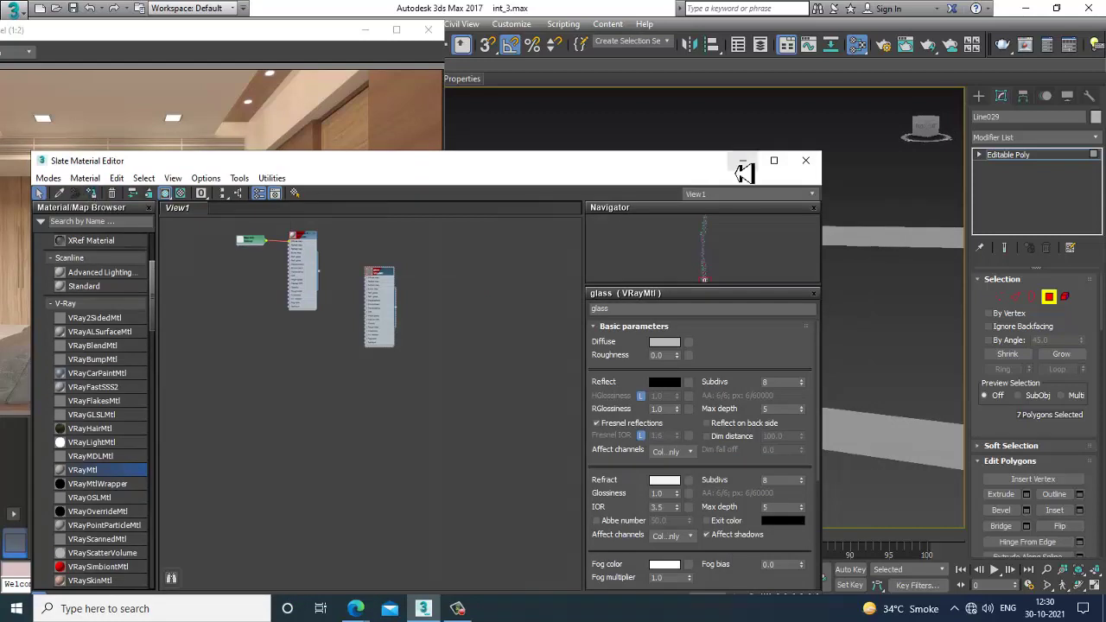
click(744, 162)
scroll(664, 276, down, 6)
alt+middle_drag(760, 302, 785, 303)
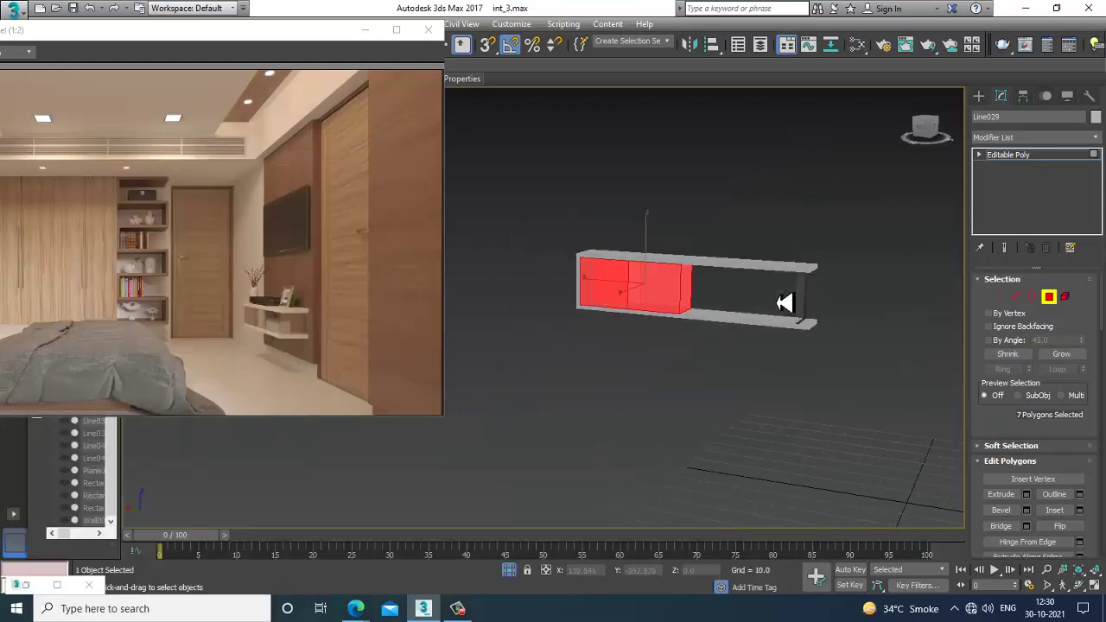
key(ctrl+i)
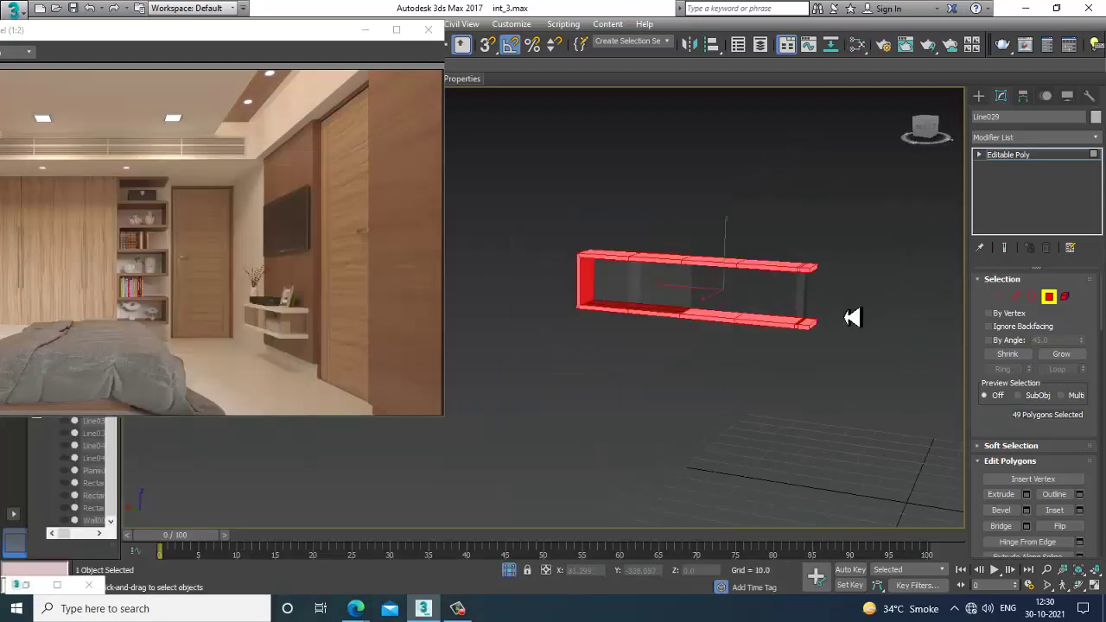
Create a new VRayMtl below the glass material, open its parameters and move the material editor off the reference render.
alt+middle_drag(862, 318, 837, 328)
scroll(728, 299, up, 5)
alt+middle_drag(727, 299, 733, 300)
key(m)
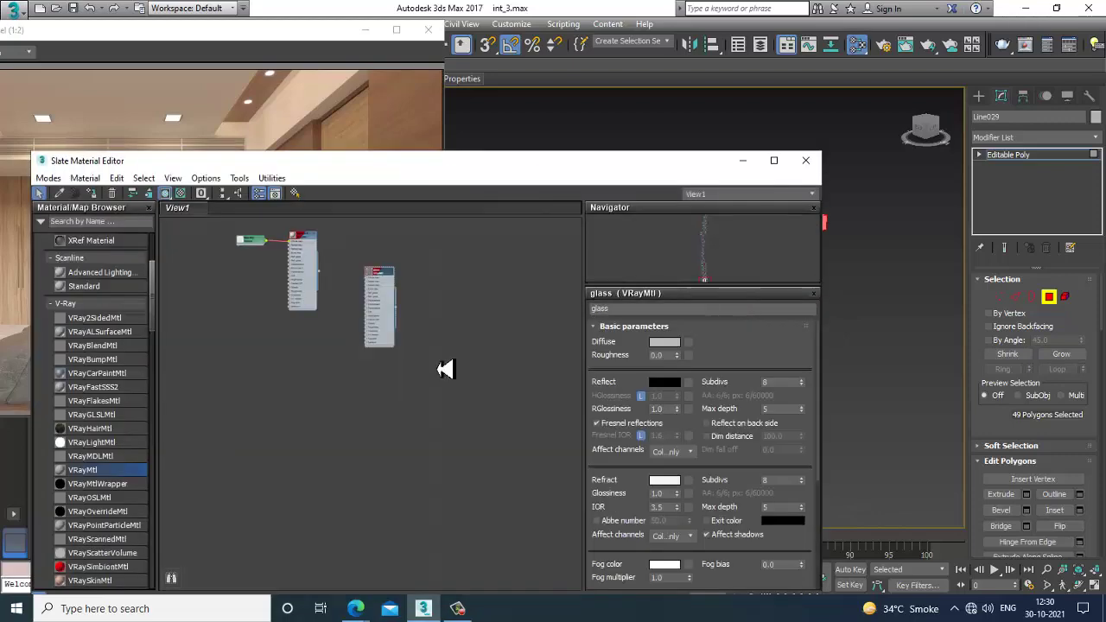
drag(83, 470, 336, 360)
double_click(336, 360)
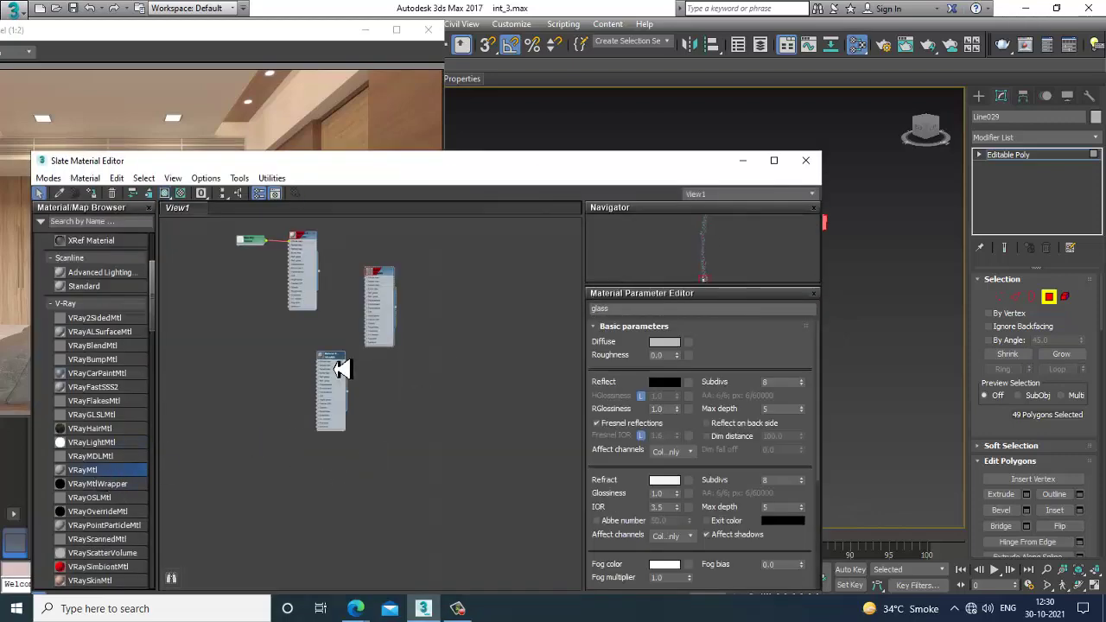
drag(355, 163, 556, 252)
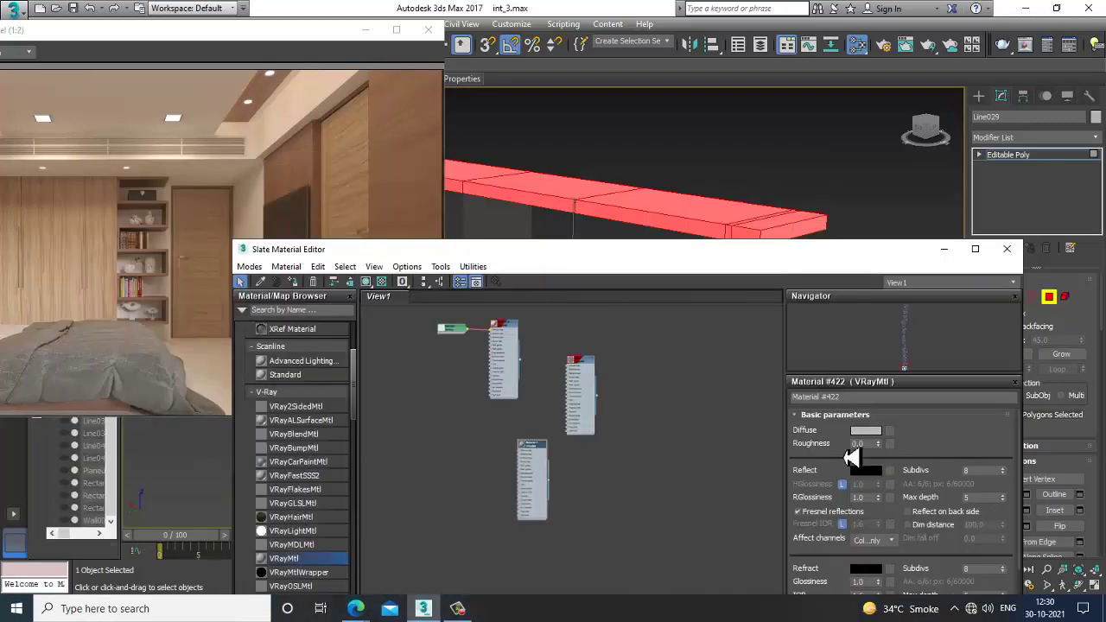
Sample the shelf colour from the reference render as the new material's diffuse colour (RGB 114, 80, 56).
click(869, 433)
click(291, 211)
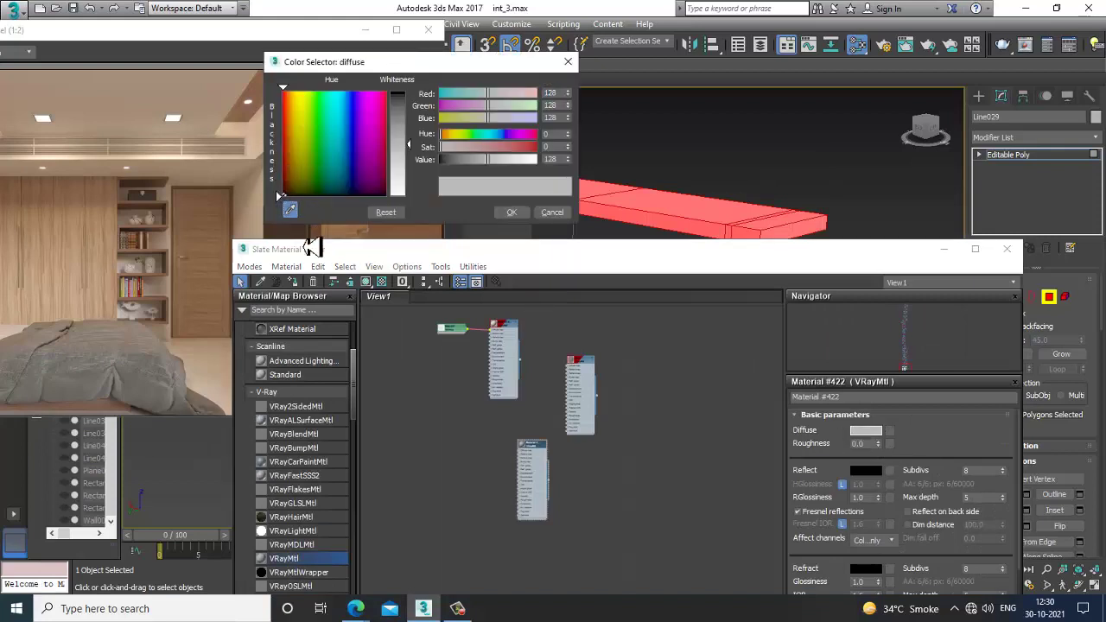
click(306, 252)
drag(336, 254, 454, 292)
click(289, 209)
click(297, 321)
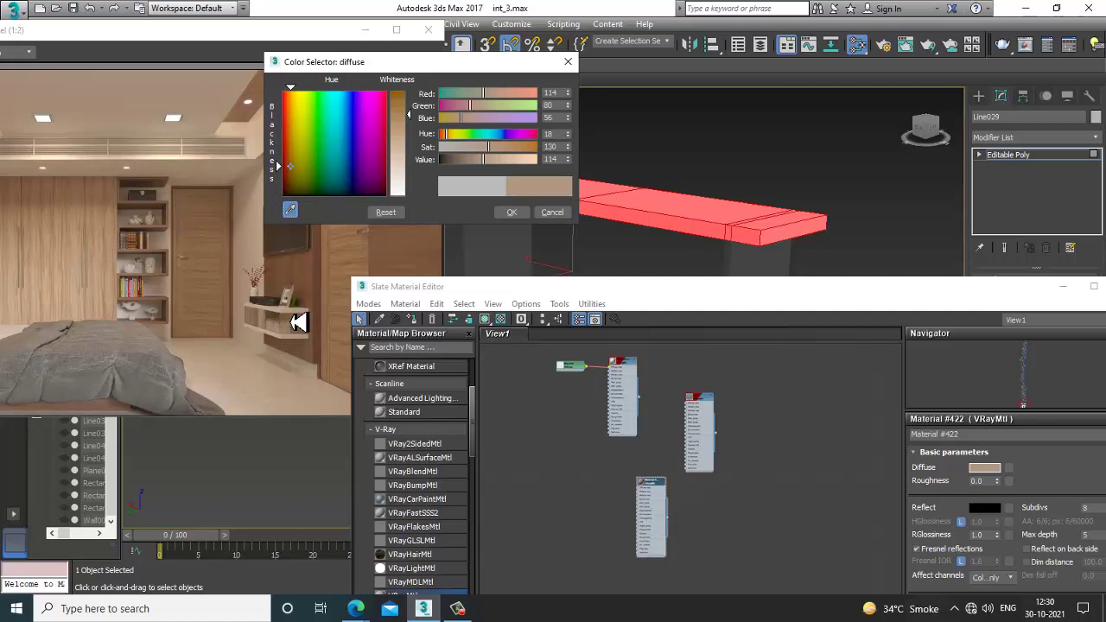
click(514, 212)
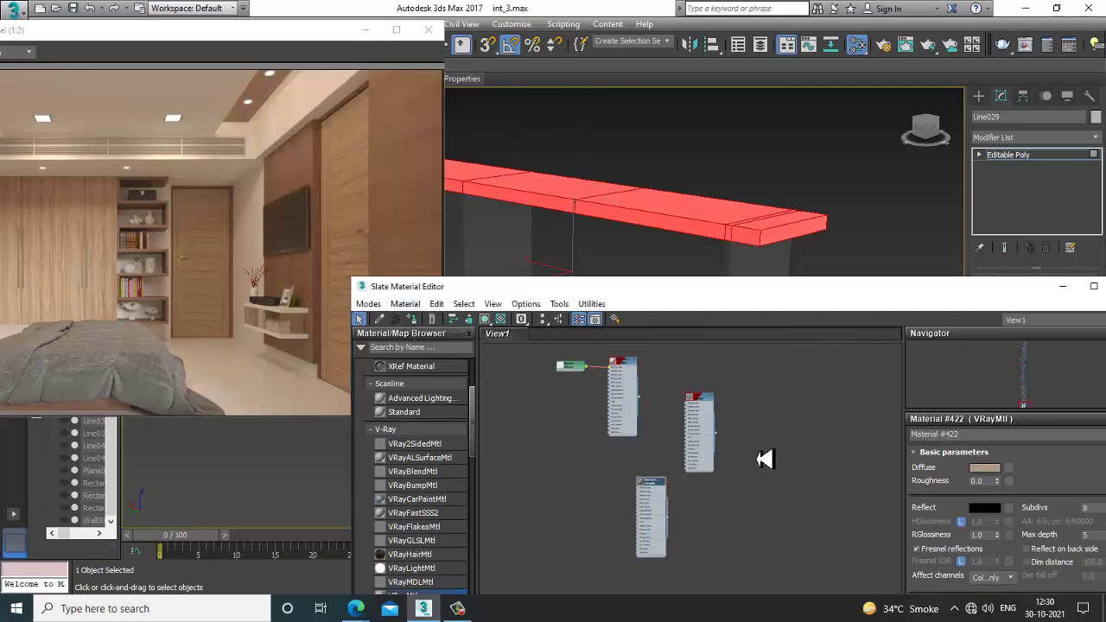
Lighten the diffuse colour to RGB 158, 135, 118 and set the reflection colour to dark grey (27).
click(994, 468)
drag(412, 124, 415, 149)
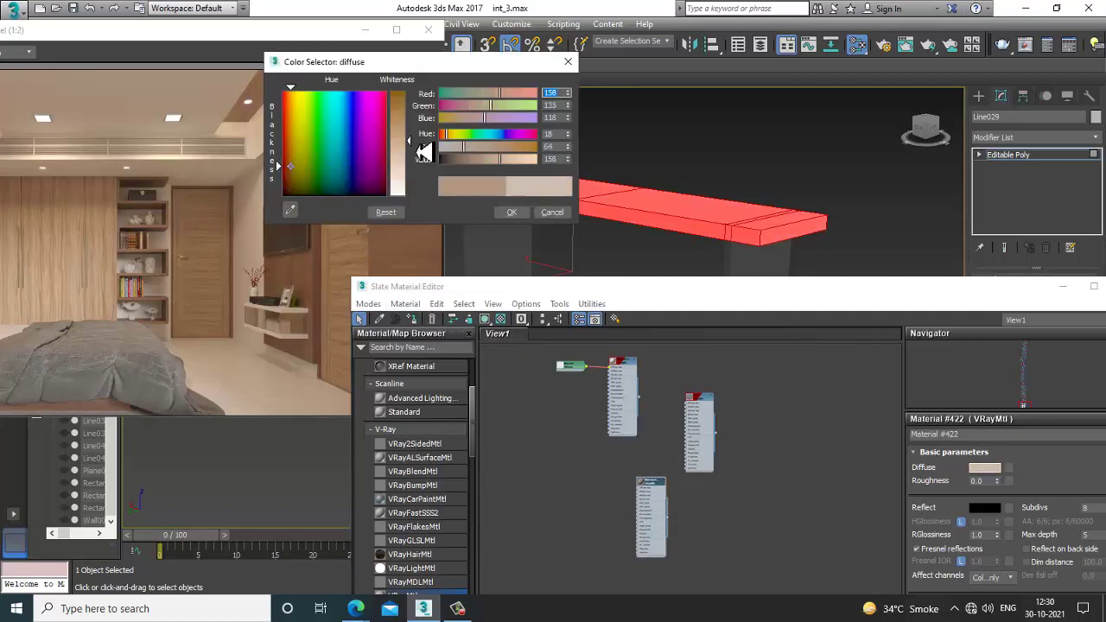
click(516, 216)
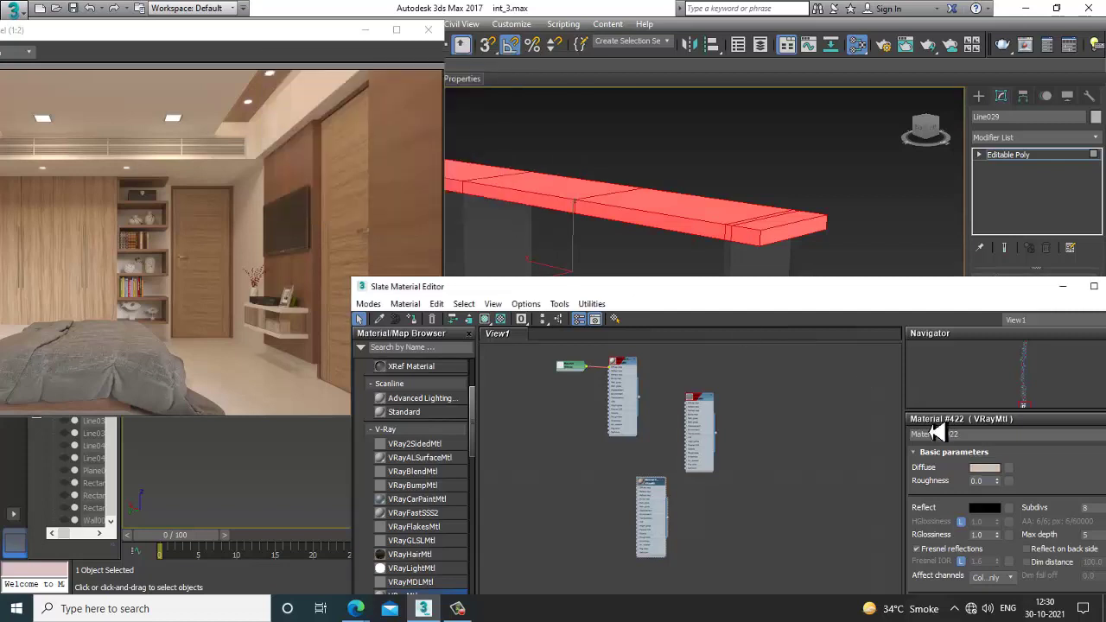
click(986, 510)
drag(410, 104, 418, 112)
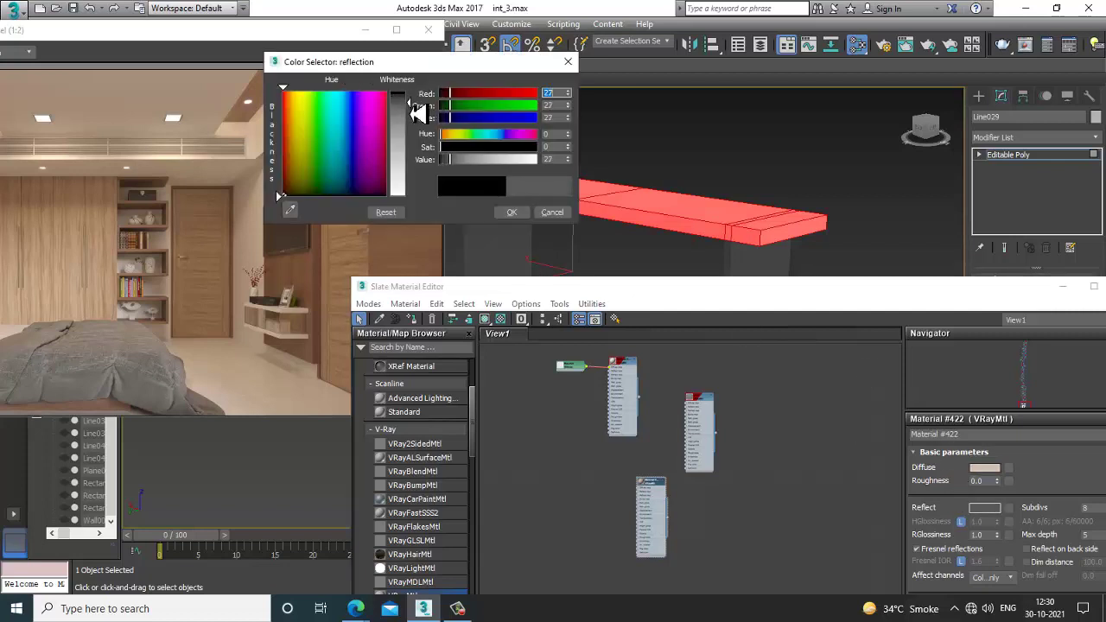
click(511, 212)
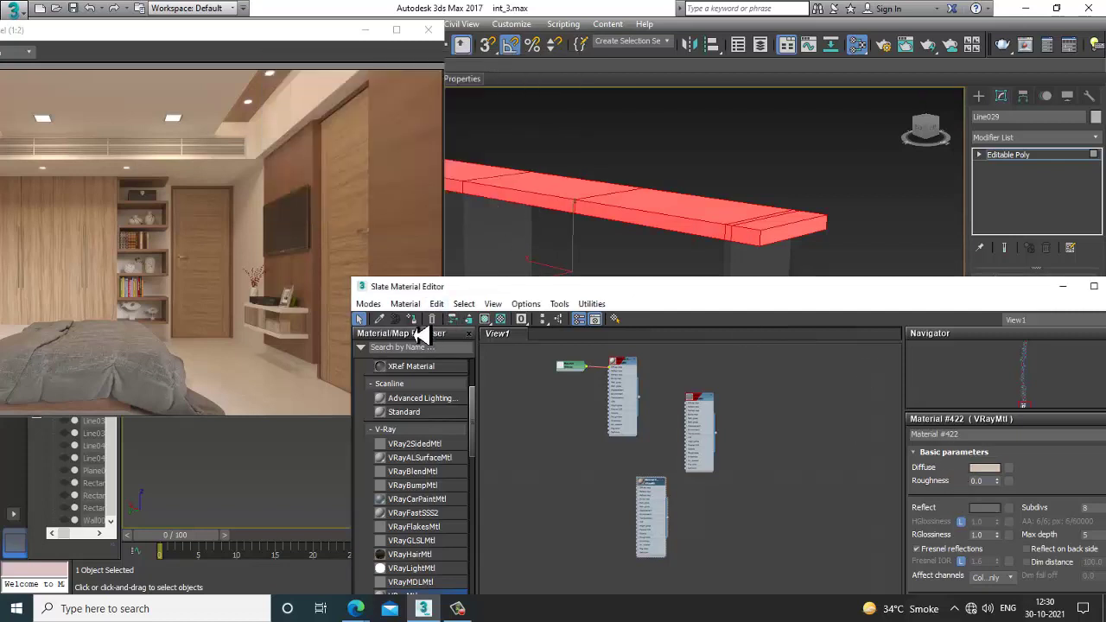
Assign the beige material to the selected shelf polygons, clear the selection and end the shelf's isolation.
click(486, 320)
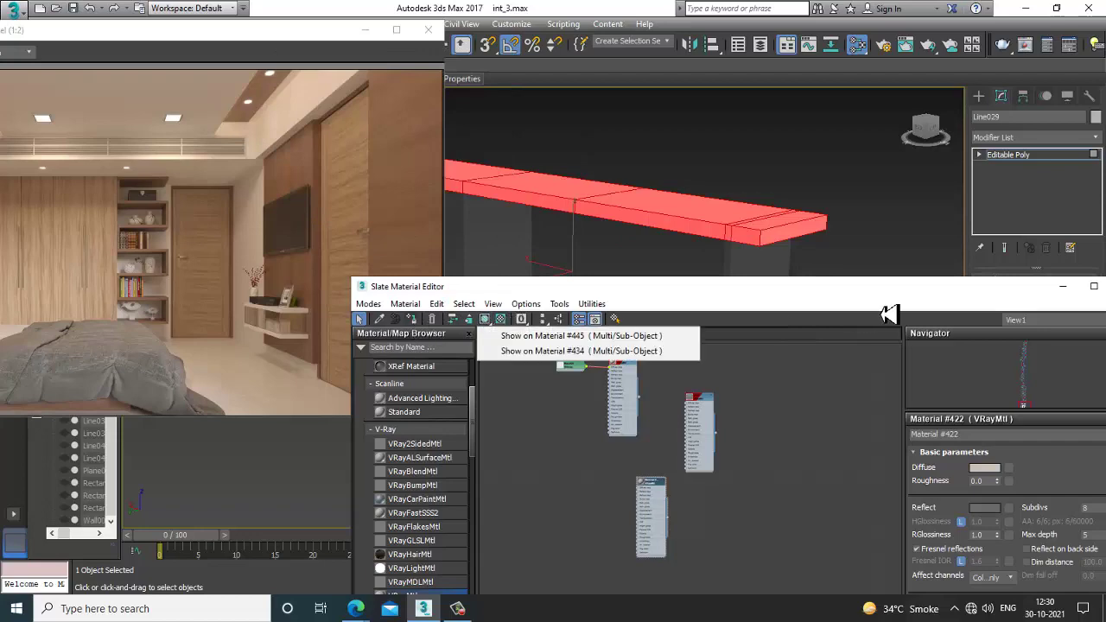
drag(902, 292, 545, 275)
click(705, 277)
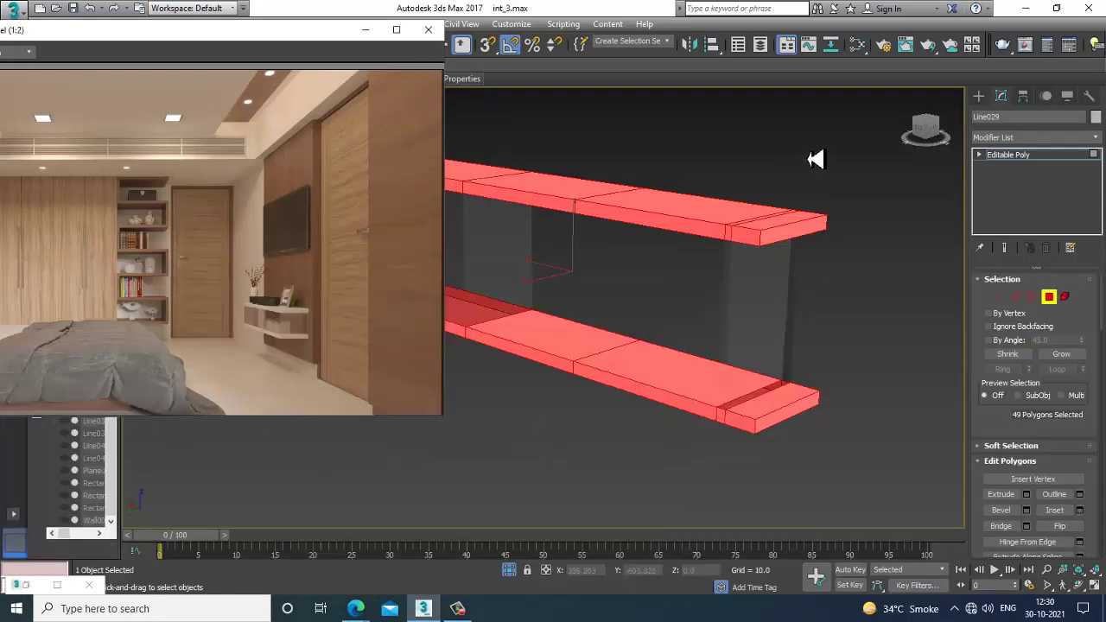
click(816, 159)
right_click(840, 192)
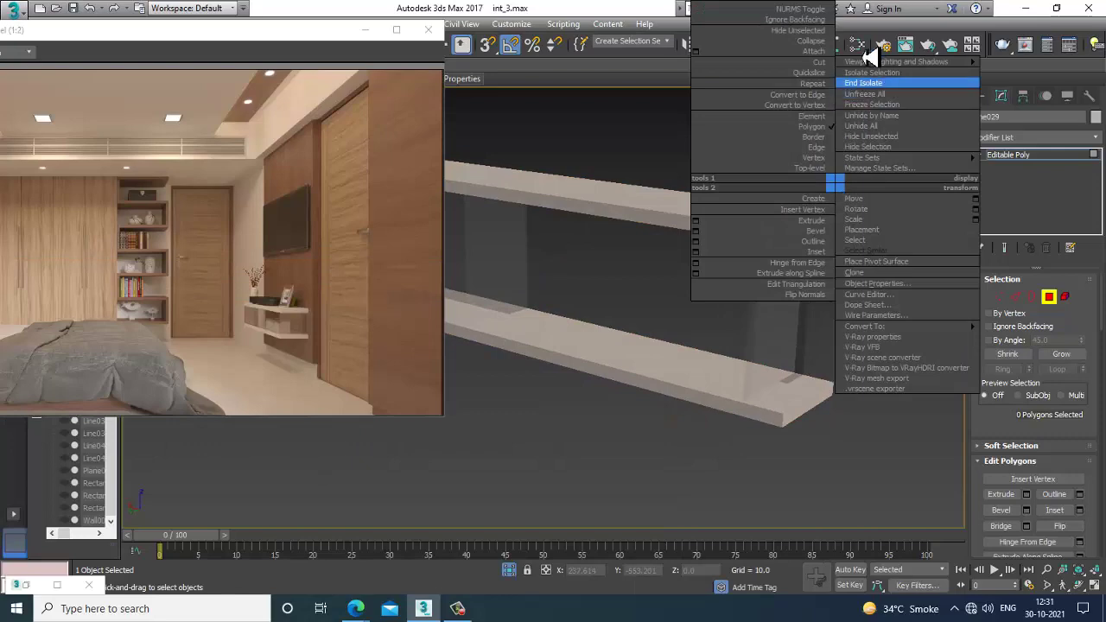
click(860, 82)
Select the picture frame on the shelf, focus on it in polygon mode and turn on edge display.
scroll(730, 297, up, 6)
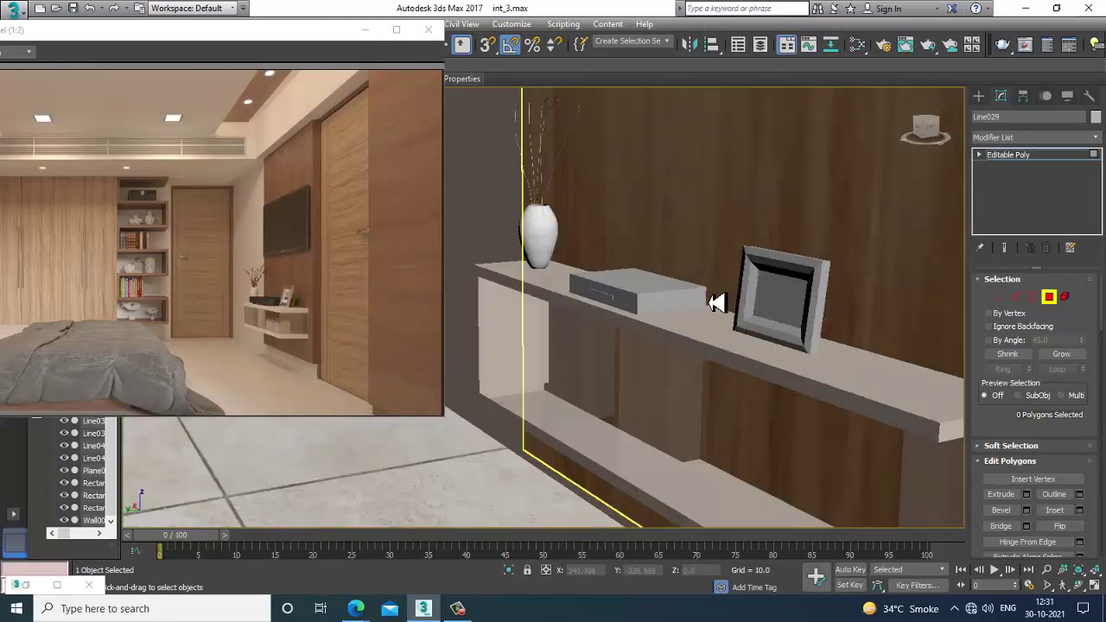
alt+middle_drag(718, 303, 680, 285)
click(1056, 161)
click(660, 272)
key(z)
click(1049, 297)
click(558, 338)
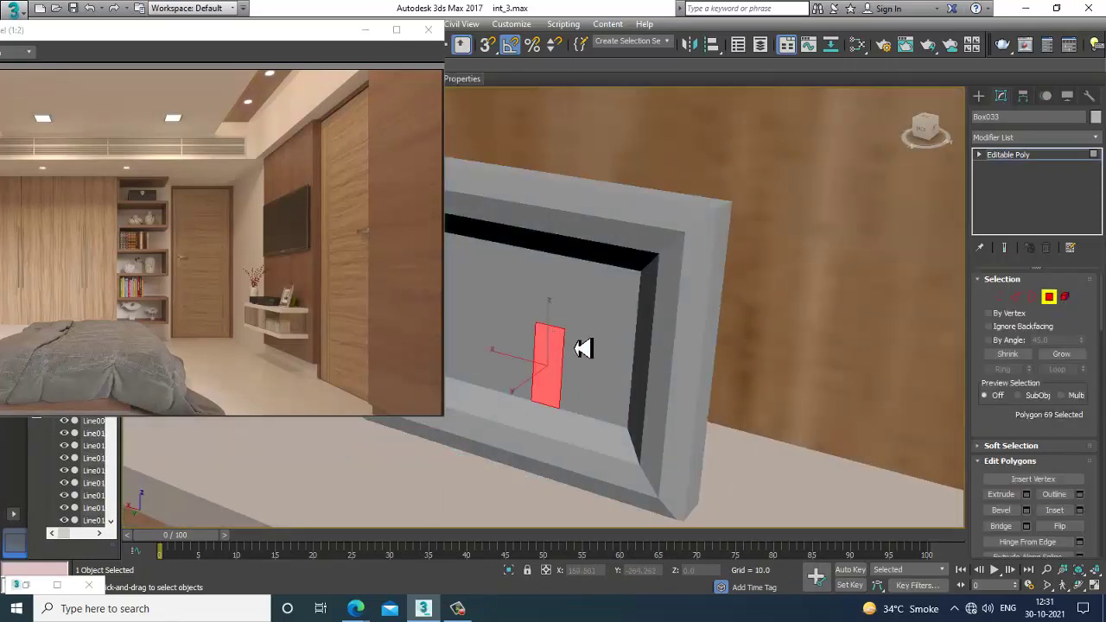
key(F4)
Select all ten polygons of the picture area inside the frame.
click(615, 355)
ctrl+click(583, 301)
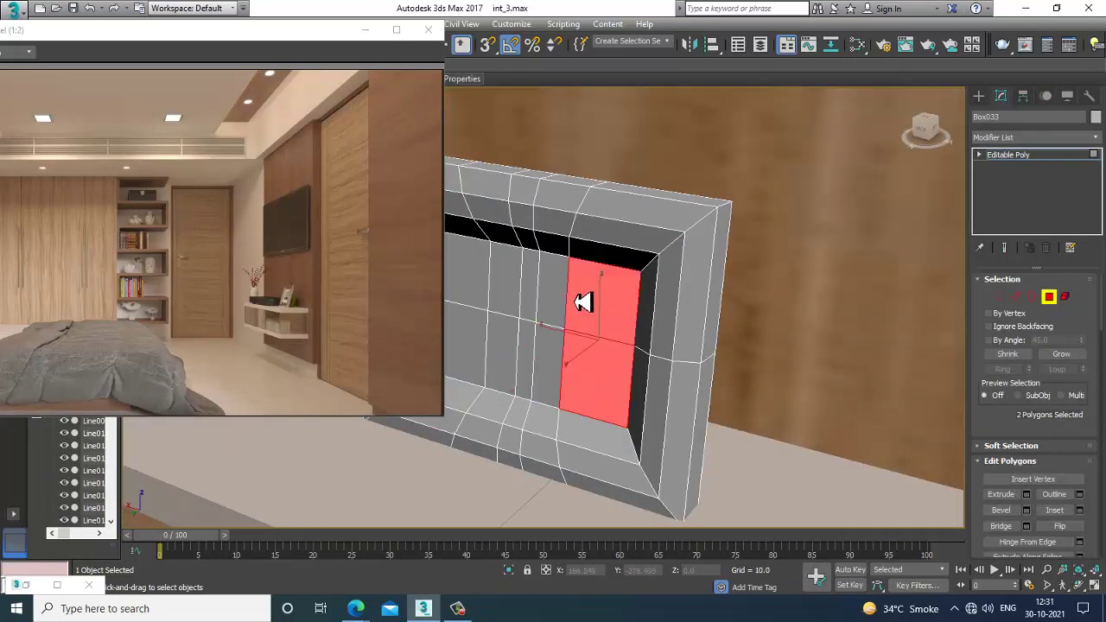
ctrl+click(551, 295)
ctrl+click(530, 291)
ctrl+click(508, 287)
ctrl+click(472, 281)
ctrl+click(467, 345)
ctrl+click(497, 362)
ctrl+click(529, 365)
ctrl+click(543, 366)
scroll(547, 365, down, 2)
middle_drag(548, 365, 671, 361)
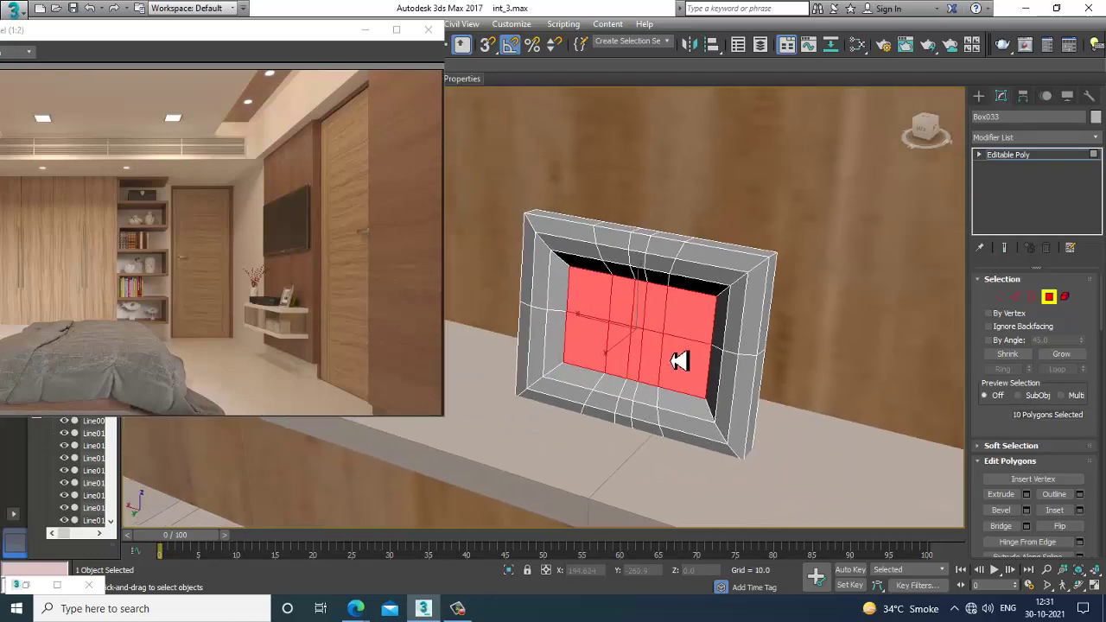
Create a VRayMtl in the empty area beside the shelf material and open its parameters.
scroll(678, 365, up, 2)
key(m)
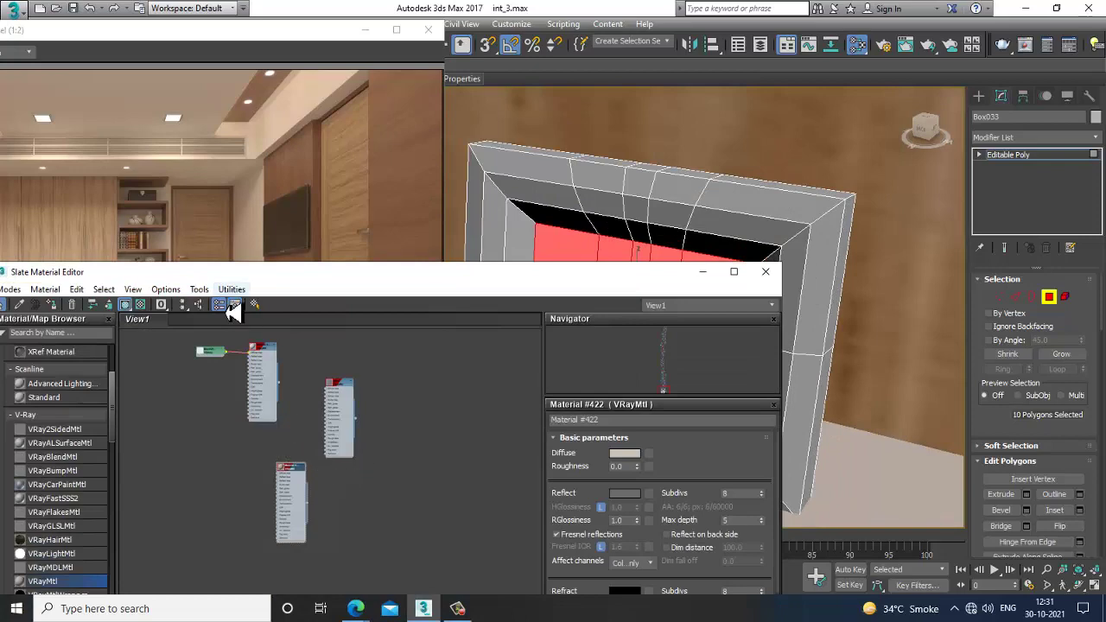
drag(263, 273, 523, 146)
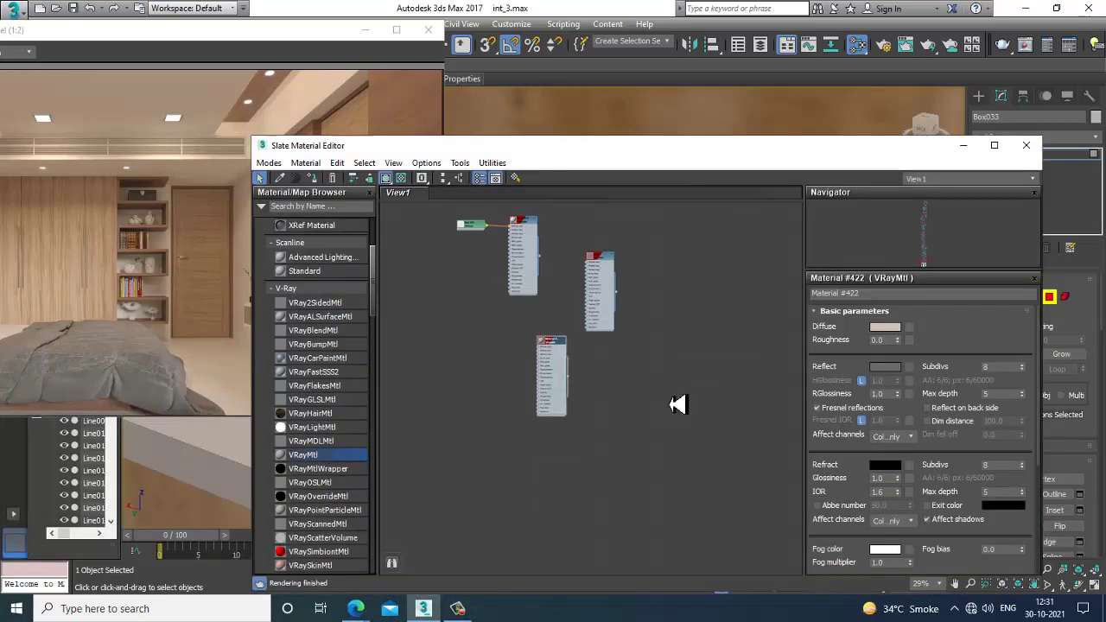
drag(670, 405, 669, 403)
double_click(669, 402)
Load the landscape photo as the diffuse bitmap and assign the material to the selected picture polygons, shown in the viewport.
click(909, 328)
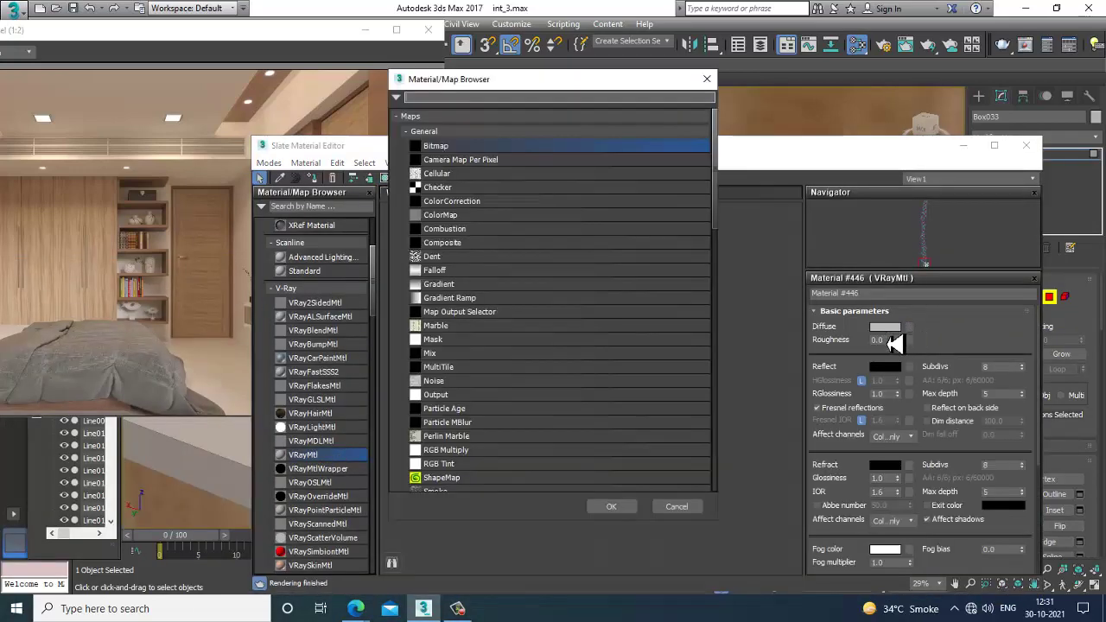
double_click(441, 147)
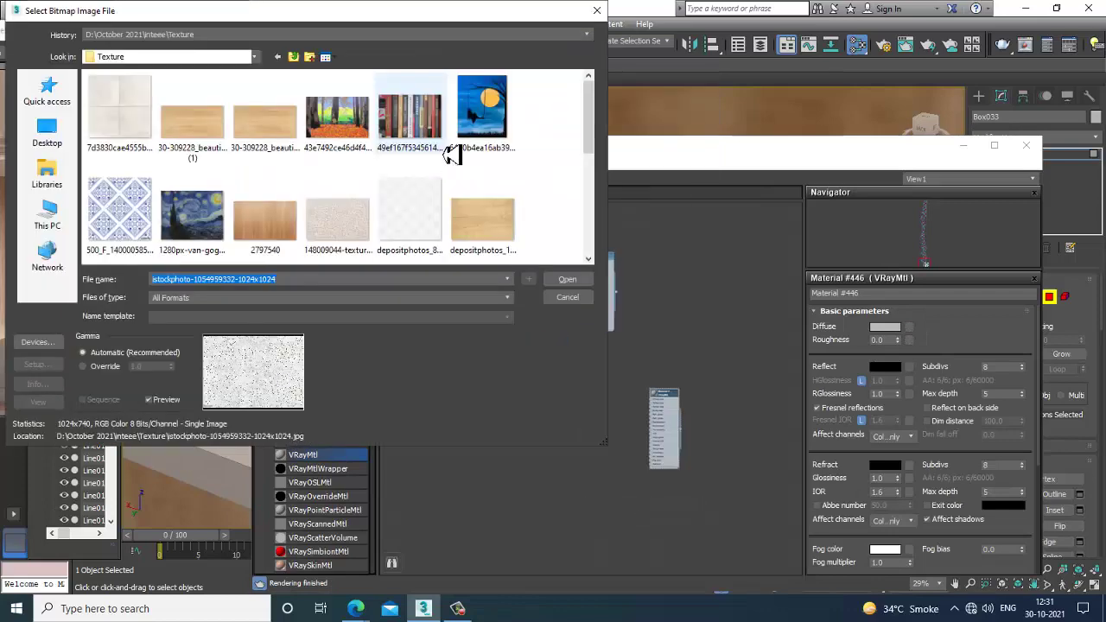
scroll(302, 199, down, 10)
double_click(133, 166)
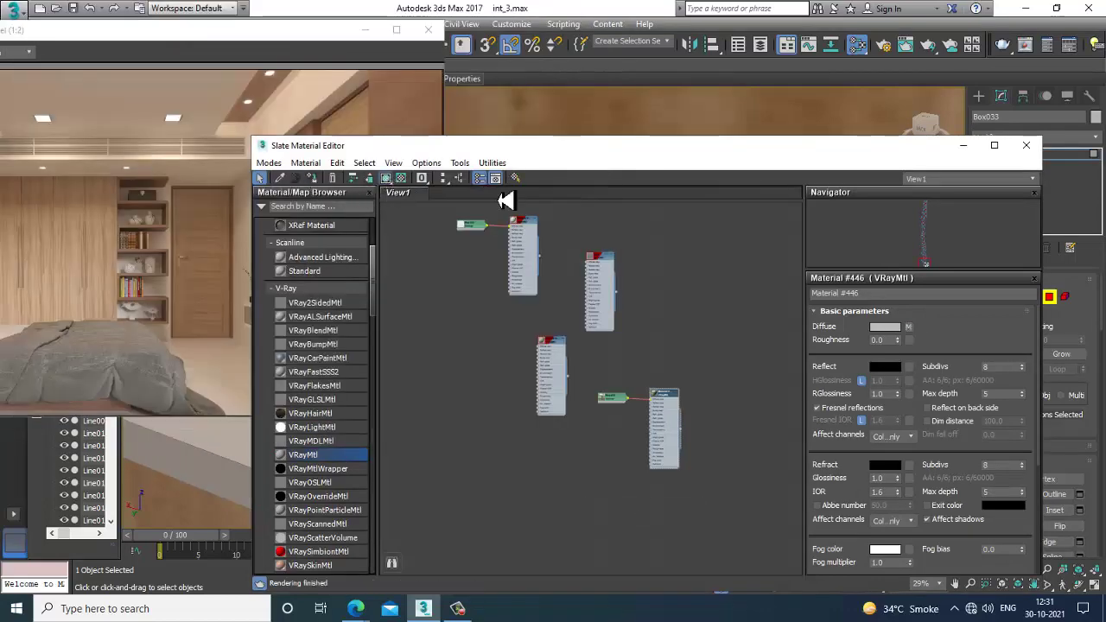
click(967, 146)
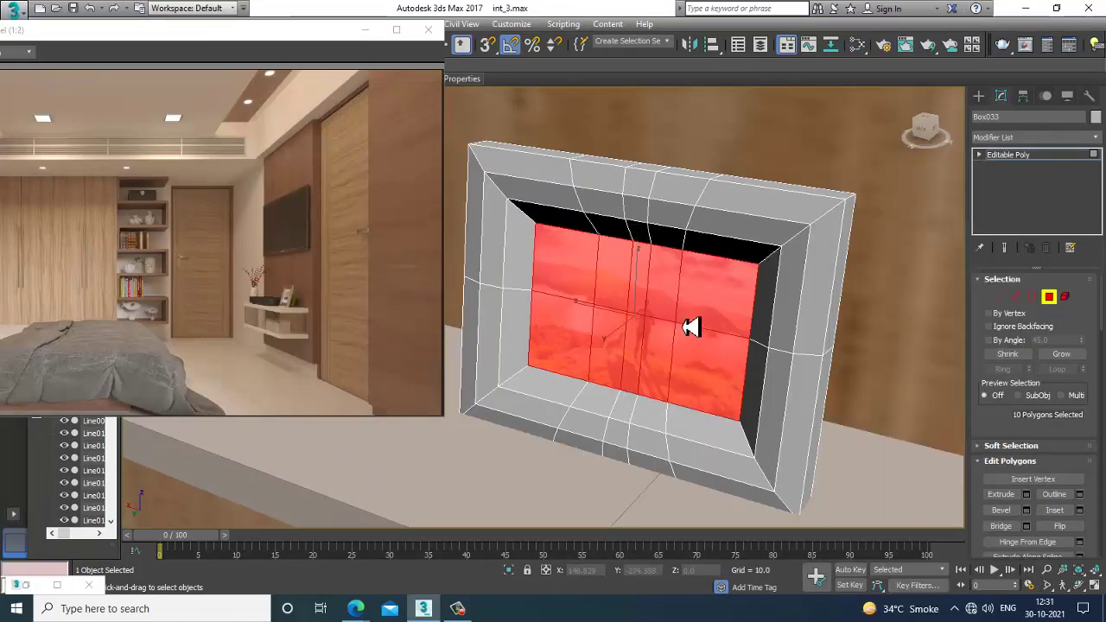
Invert the selection to the frame border polygons and create another VRayMtl with its parameters open.
key(ctrl+i)
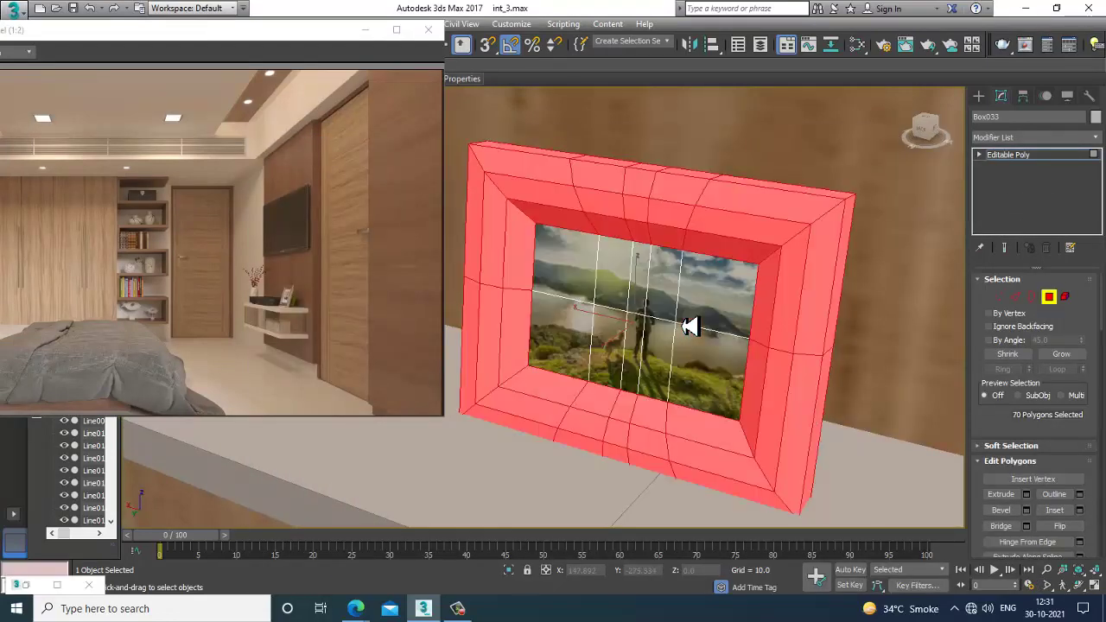
key(m)
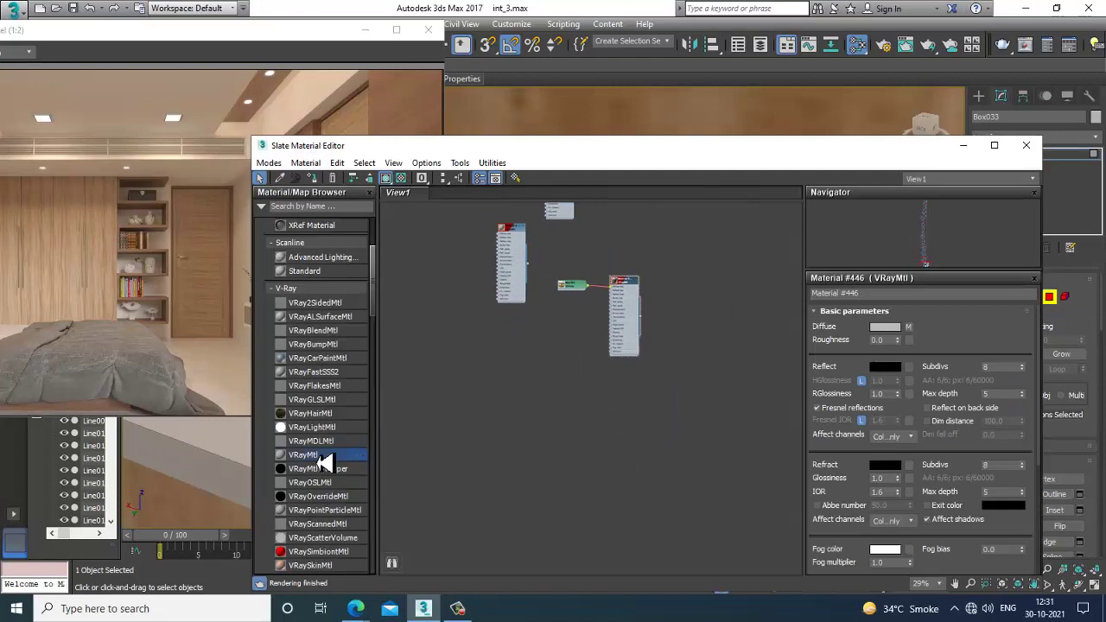
drag(550, 365, 548, 365)
double_click(548, 365)
Examine the existing VRayMtl nodes, including glass and Material #315, and their reflection settings.
middle_drag(632, 316, 625, 410)
middle_drag(588, 304, 596, 329)
scroll(616, 381, up, 3)
double_click(590, 333)
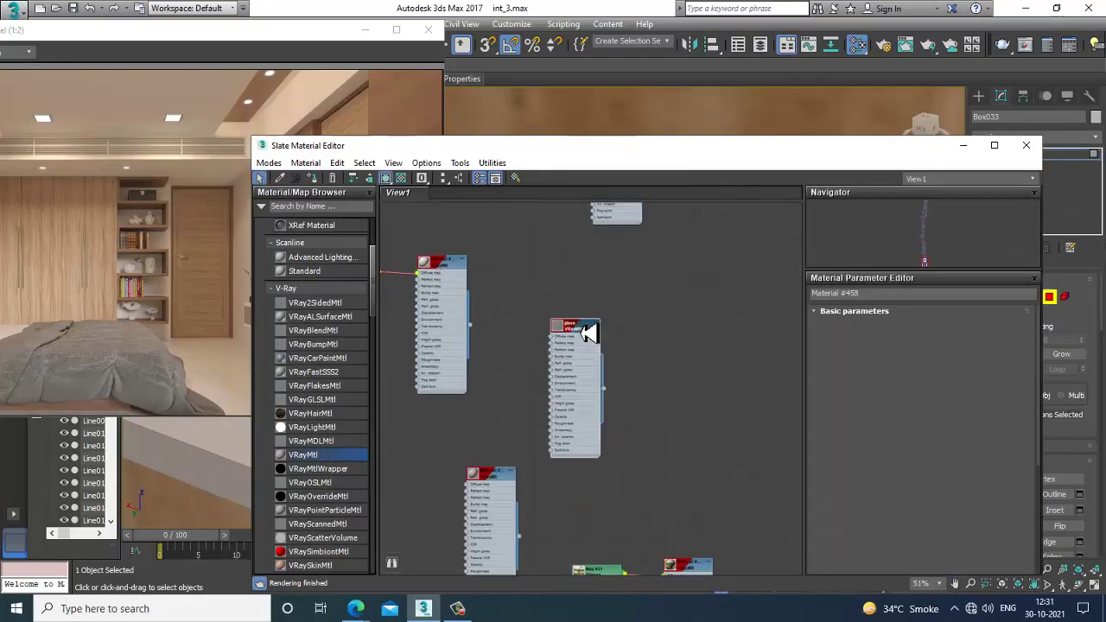
middle_drag(650, 254, 649, 429)
middle_drag(639, 305, 638, 406)
double_click(617, 335)
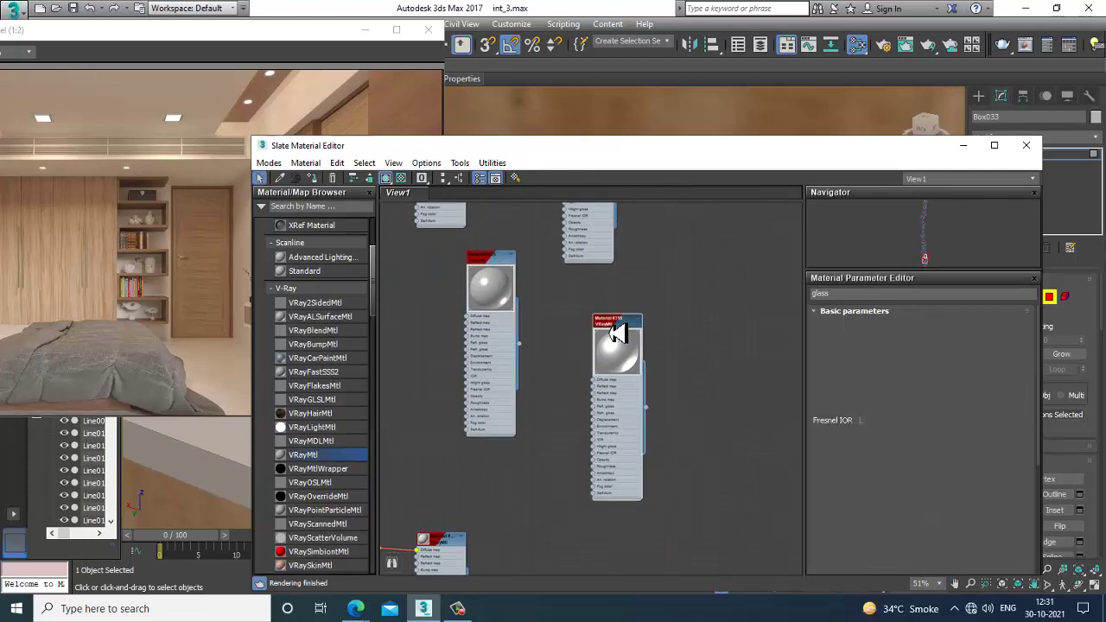
double_click(501, 264)
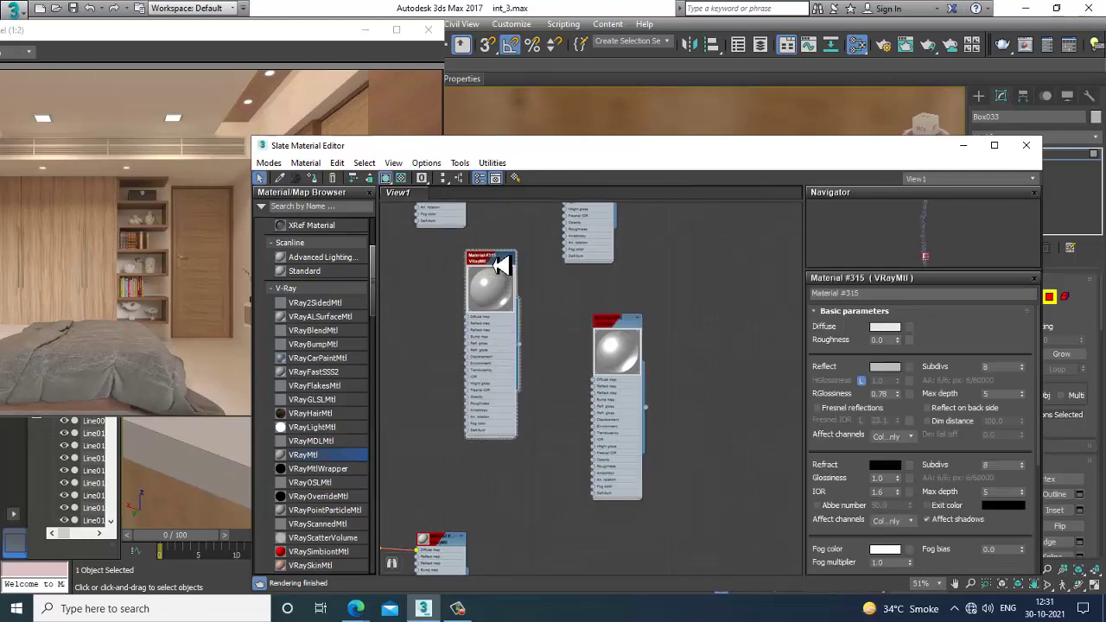
middle_drag(600, 268, 599, 455)
middle_drag(607, 351, 626, 415)
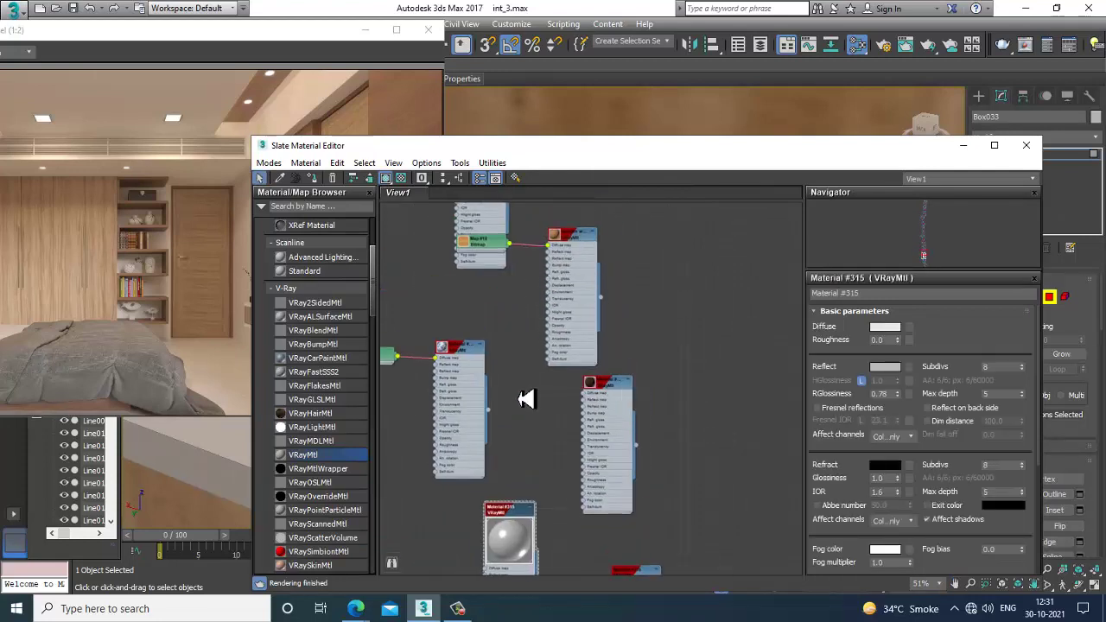
middle_drag(644, 458, 612, 183)
scroll(624, 346, down, 2)
middle_drag(657, 503, 647, 164)
middle_drag(638, 562, 601, 318)
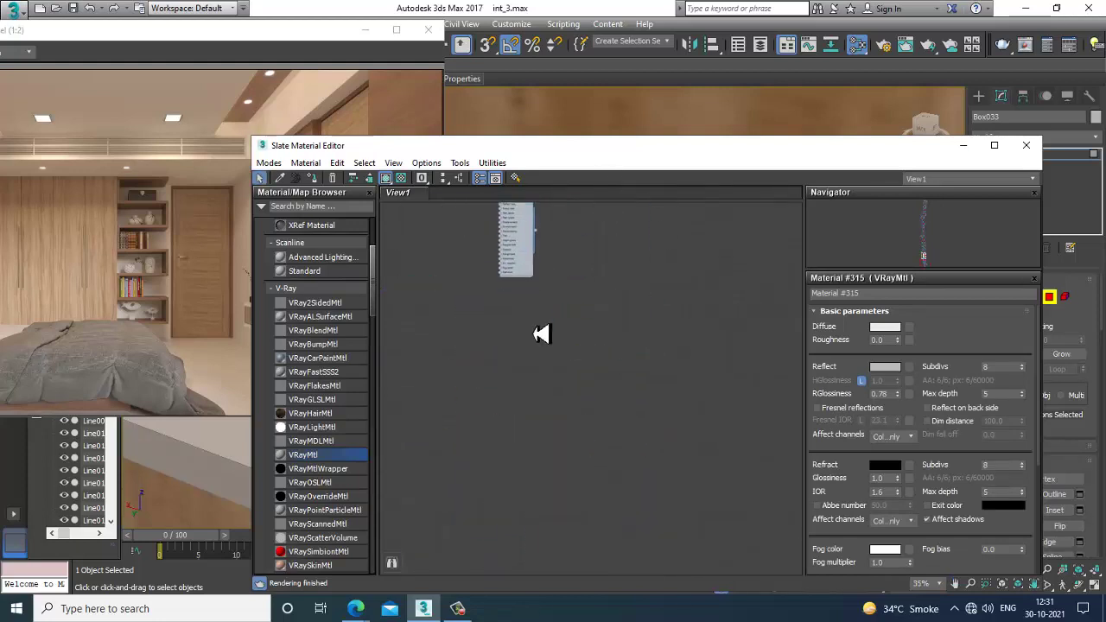
Create a VRayMtl below the picture material and set its diffuse colour to a light grey of about 201.
drag(551, 338, 594, 245)
middle_drag(596, 247, 594, 395)
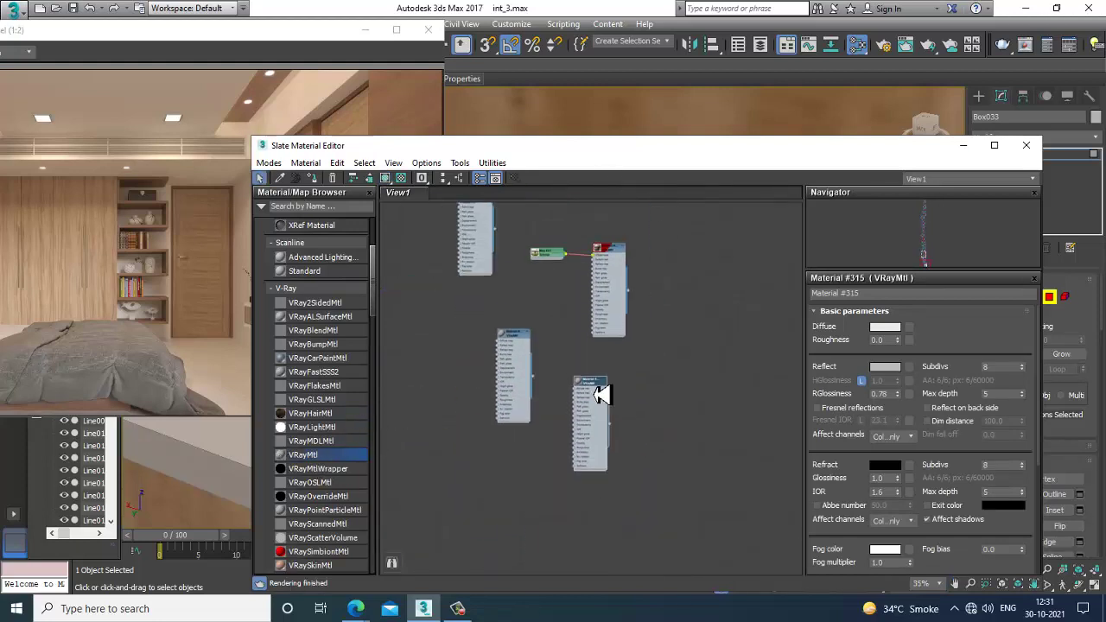
double_click(596, 390)
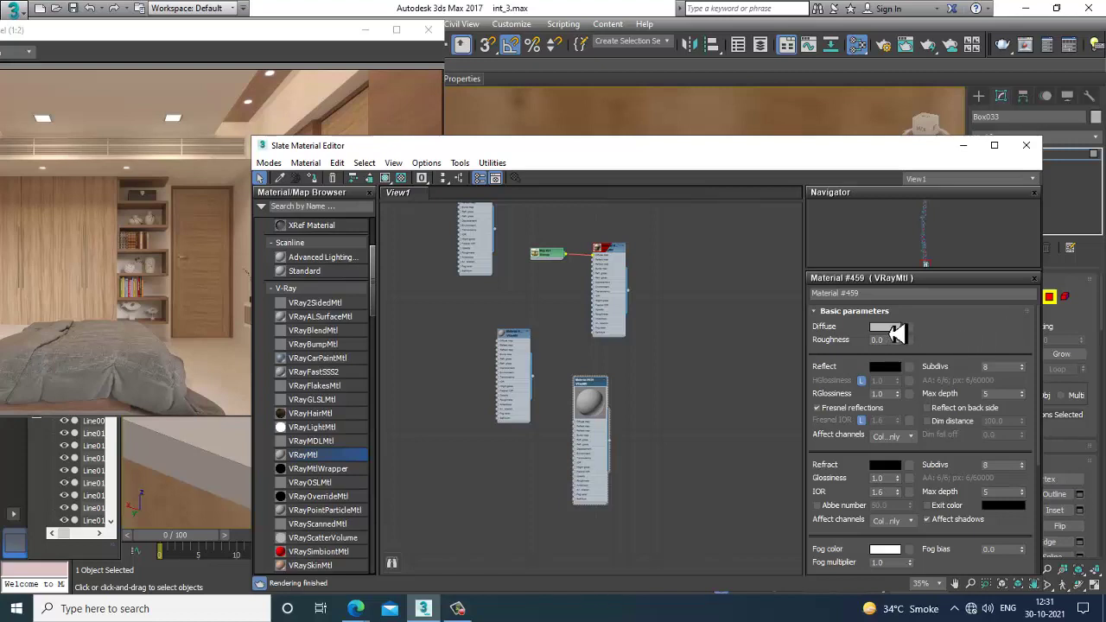
click(890, 328)
drag(408, 153, 408, 185)
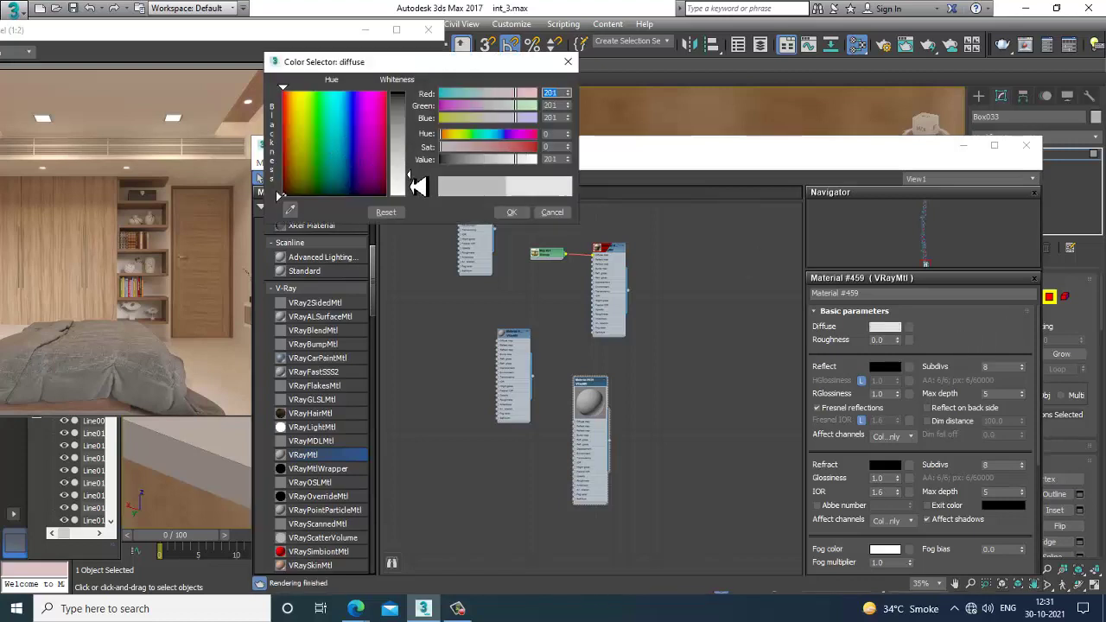
click(513, 215)
Set the frame material's reflection to light grey, unlock Fresnel IOR and set it to 16.5, with reflection glossiness 0.71.
click(884, 369)
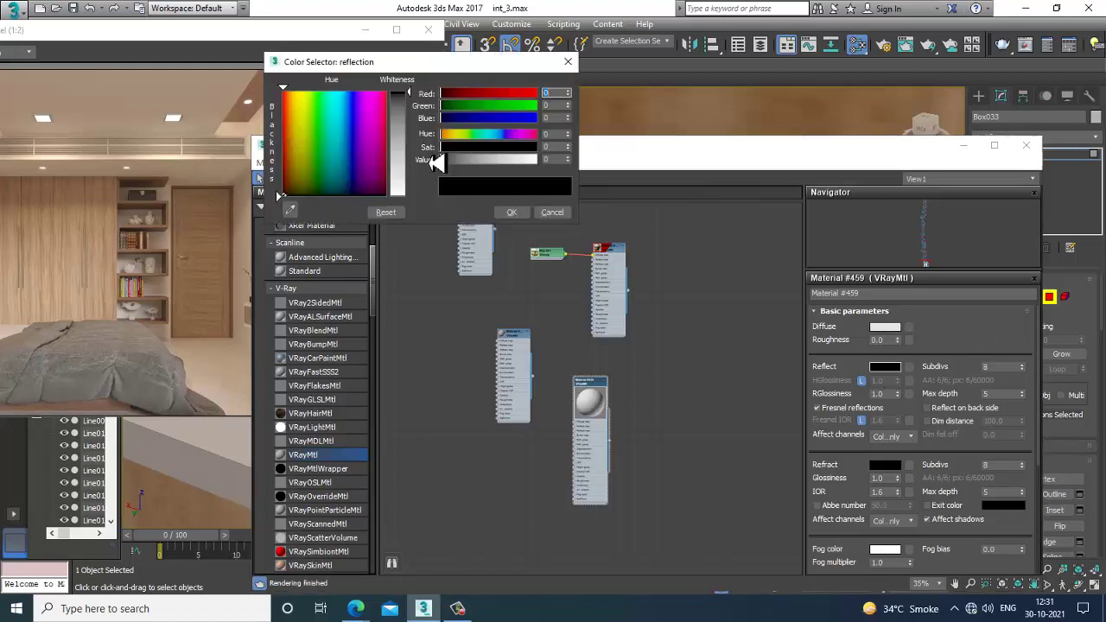
drag(411, 114, 416, 178)
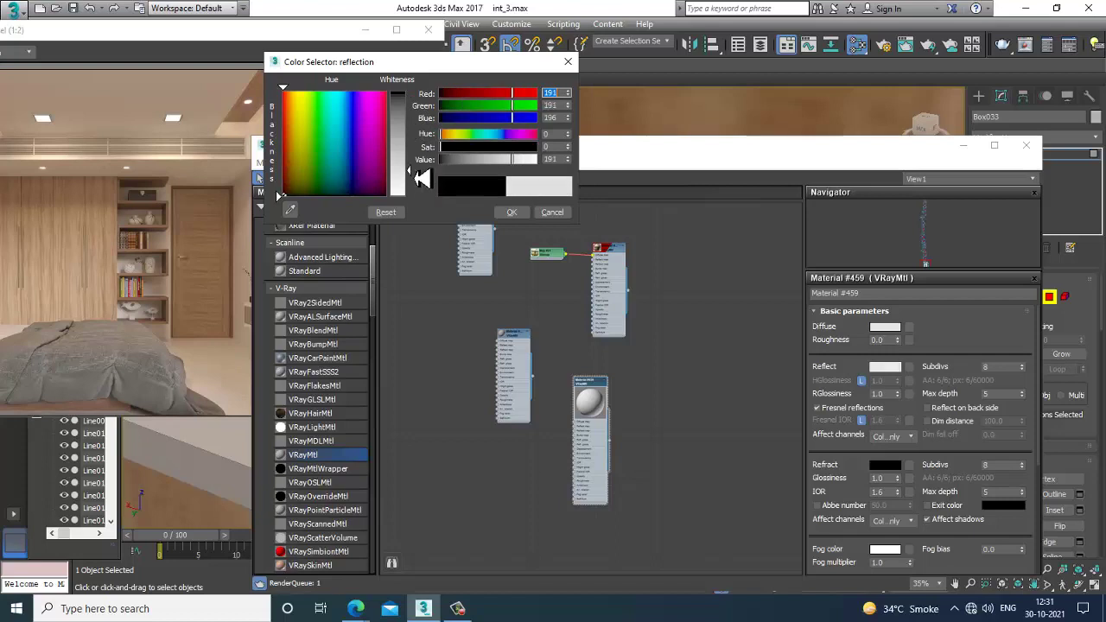
click(511, 214)
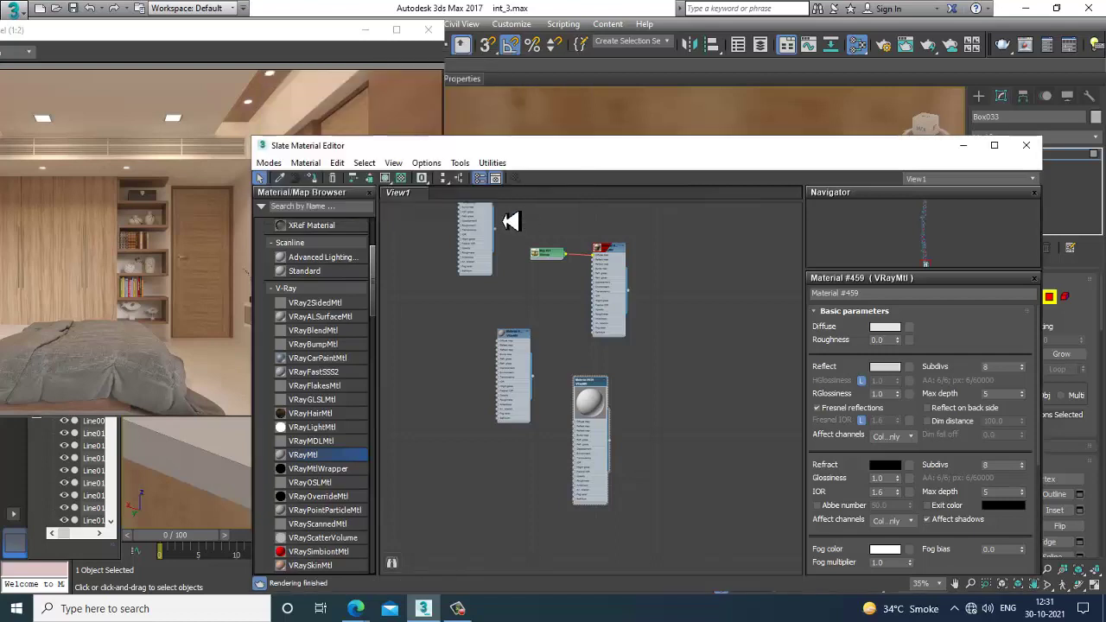
click(863, 423)
drag(899, 423, 895, 322)
scroll(605, 412, up, 6)
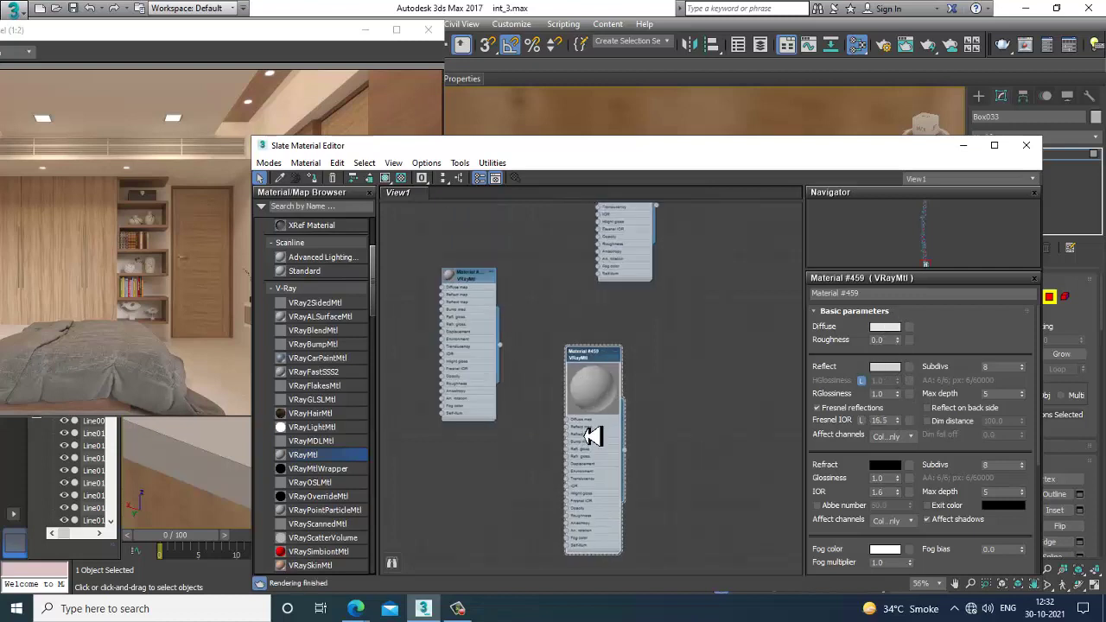
drag(898, 396, 908, 427)
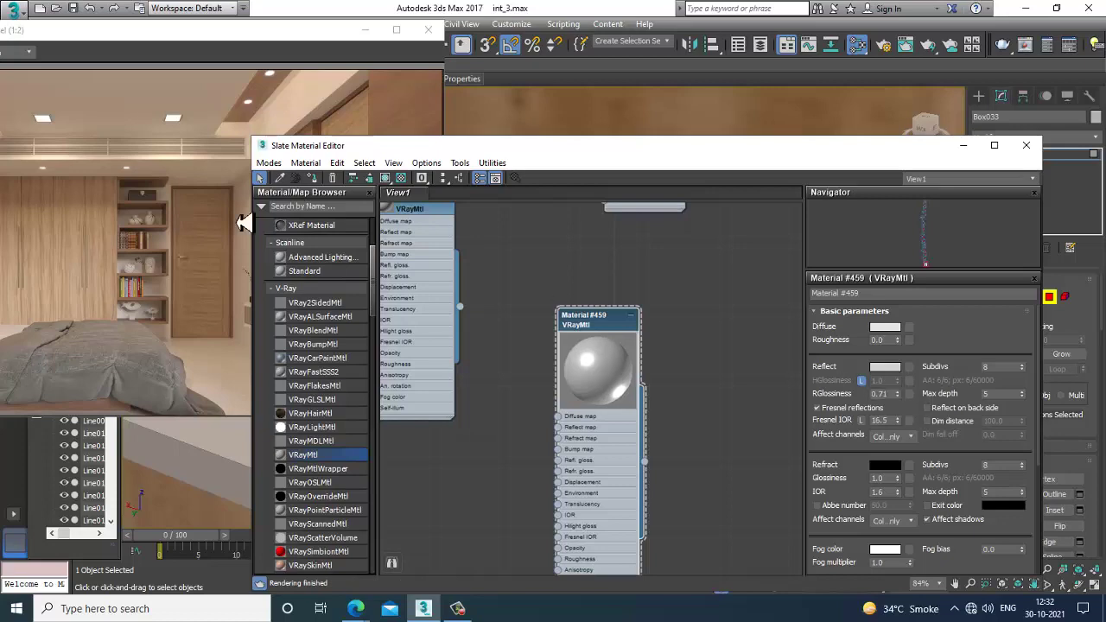
Assign the material to the selected frame border polygons and leave polygon editing of the picture frame.
click(386, 180)
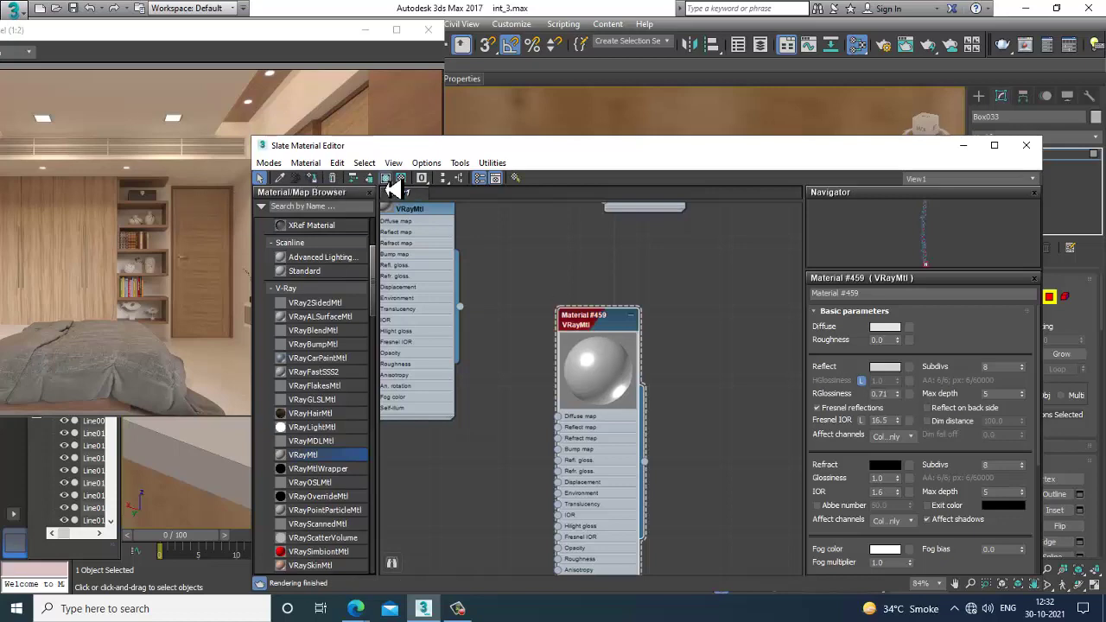
click(963, 146)
scroll(672, 372, down, 5)
scroll(679, 350, down, 3)
alt+middle_drag(736, 357, 607, 294)
scroll(626, 313, down, 5)
alt+middle_drag(701, 332, 689, 328)
key(c)
click(1016, 159)
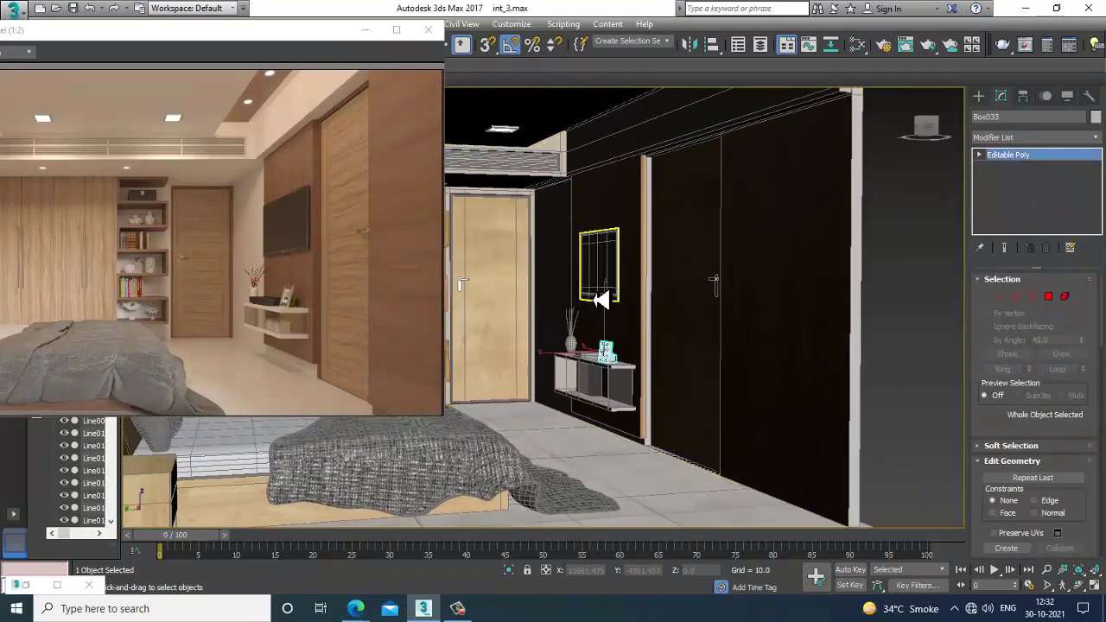
scroll(637, 395, up, 10)
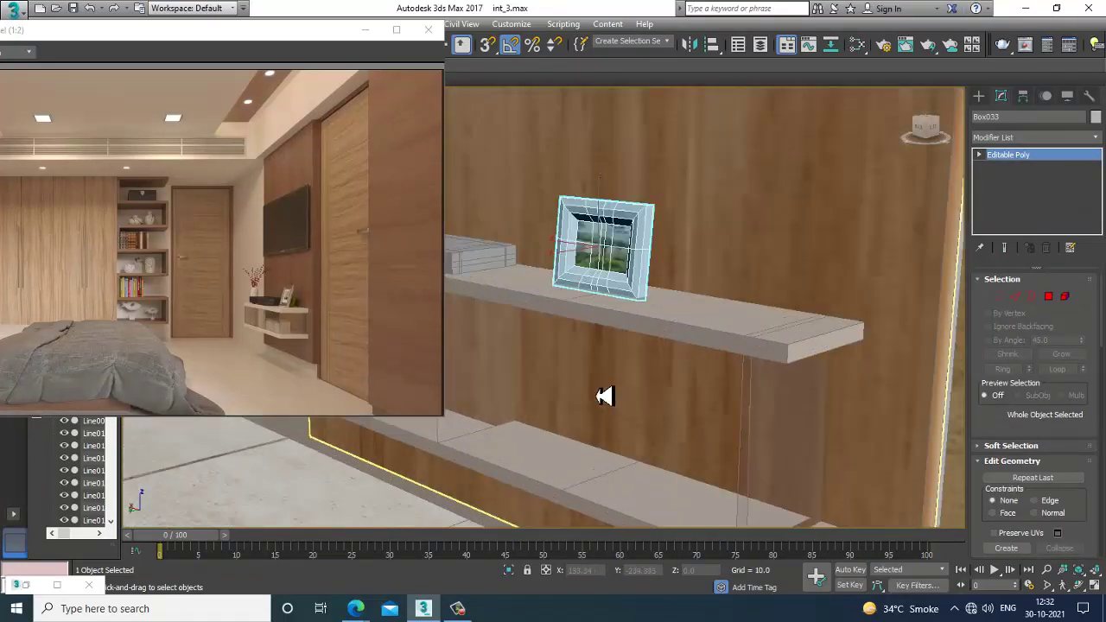
Select the flat box on the TV shelf beside the picture frame and create a VRayMtl with its parameters open.
click(477, 263)
middle_drag(478, 264, 752, 349)
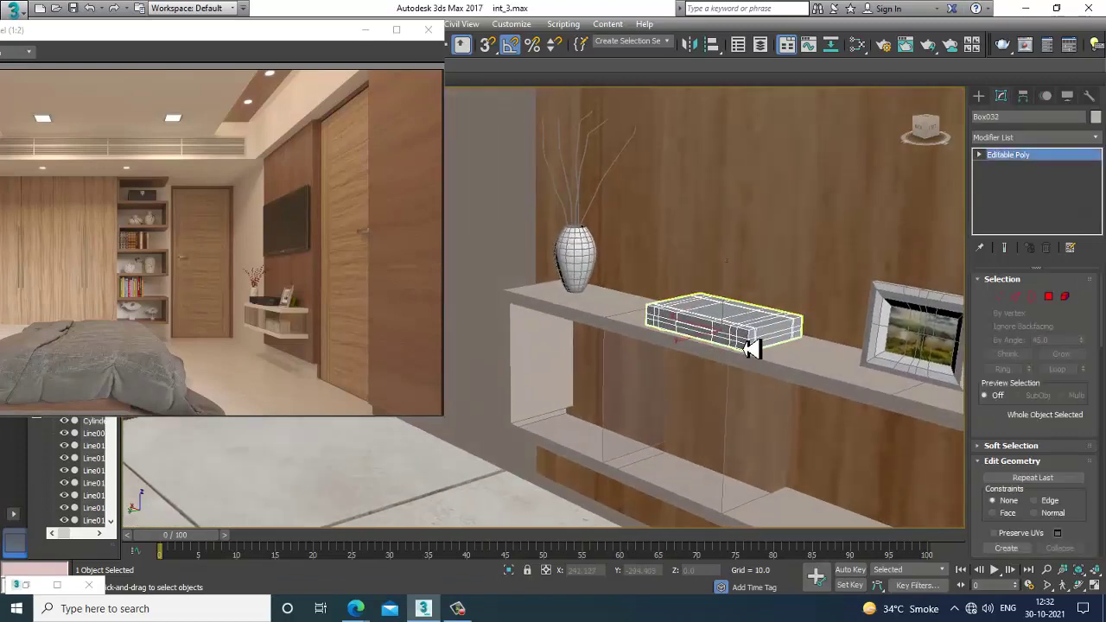
scroll(751, 347, up, 3)
key(m)
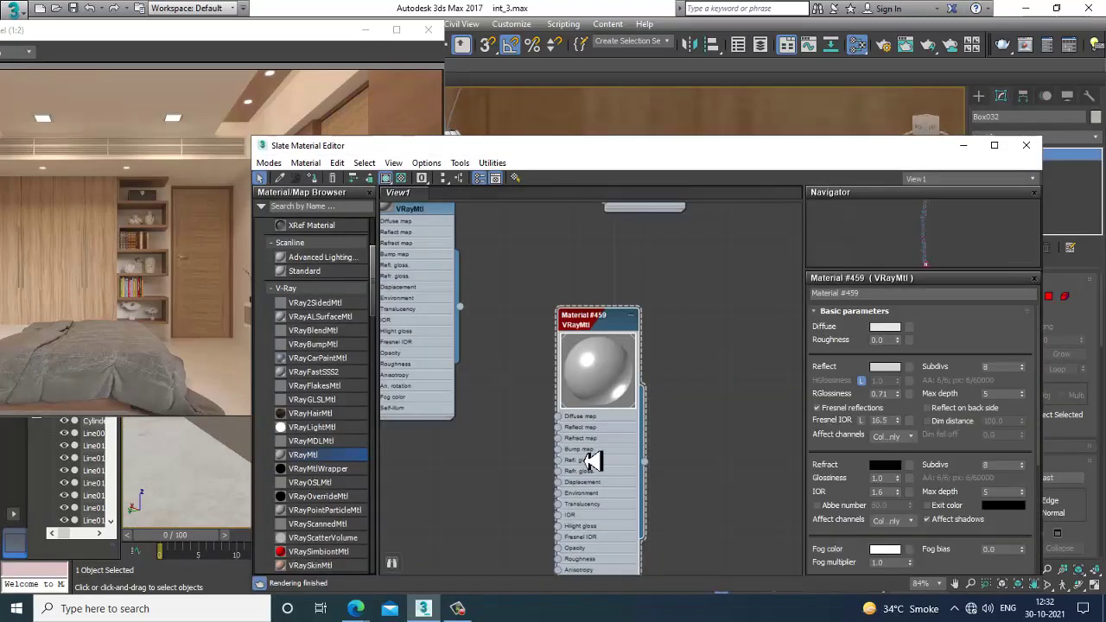
drag(626, 360, 684, 296)
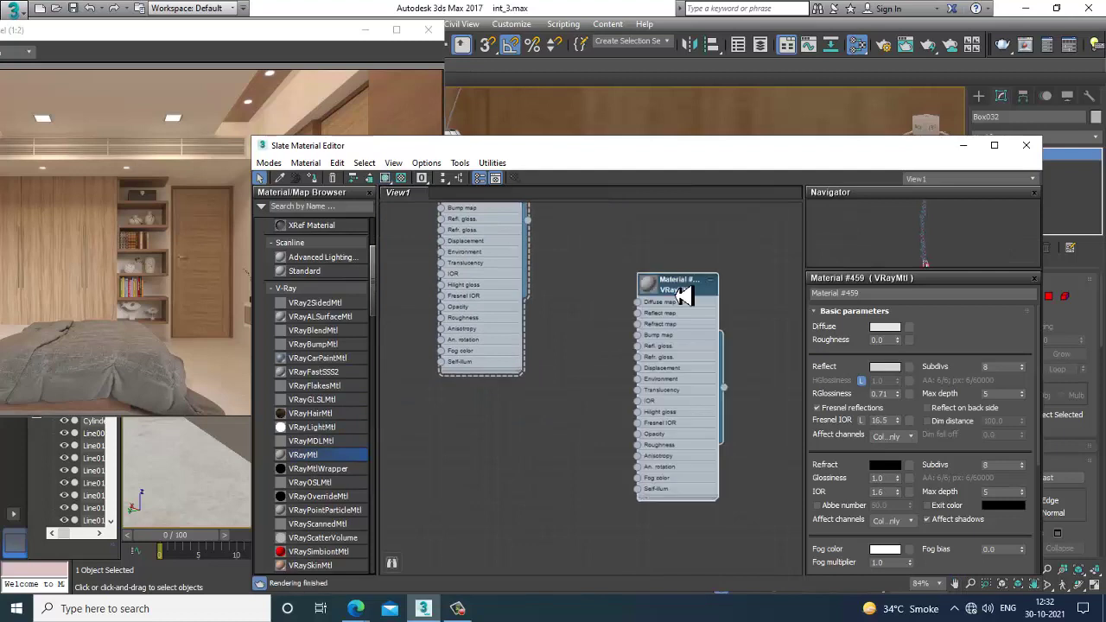
double_click(685, 294)
Set the new material's diffuse colour to a near-black value of 3 and assign it to the shelf box.
click(885, 332)
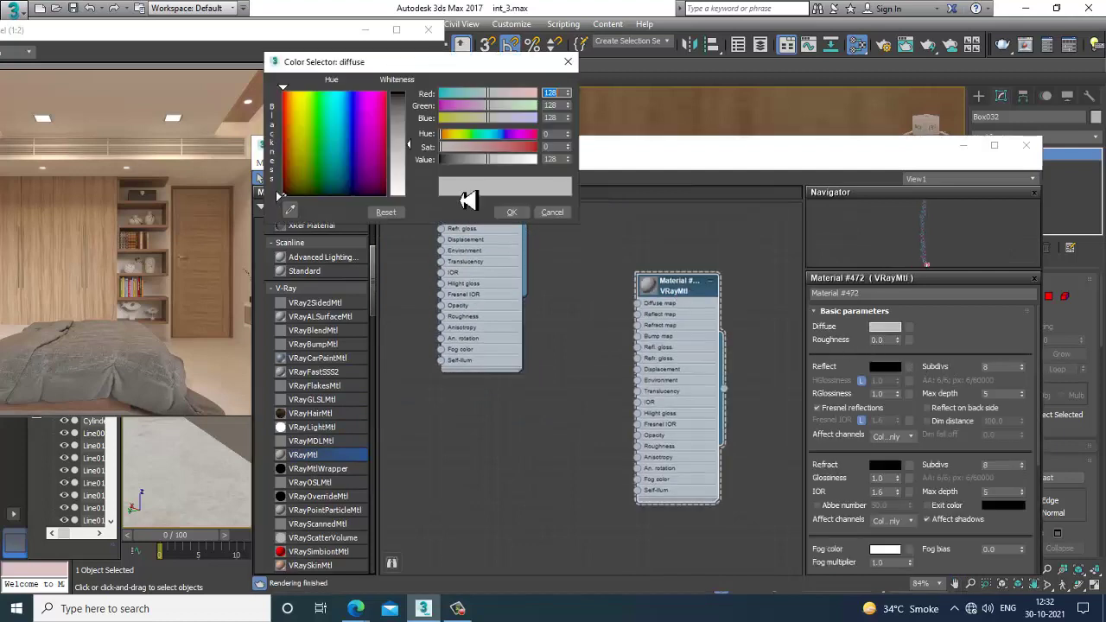
drag(420, 153, 413, 102)
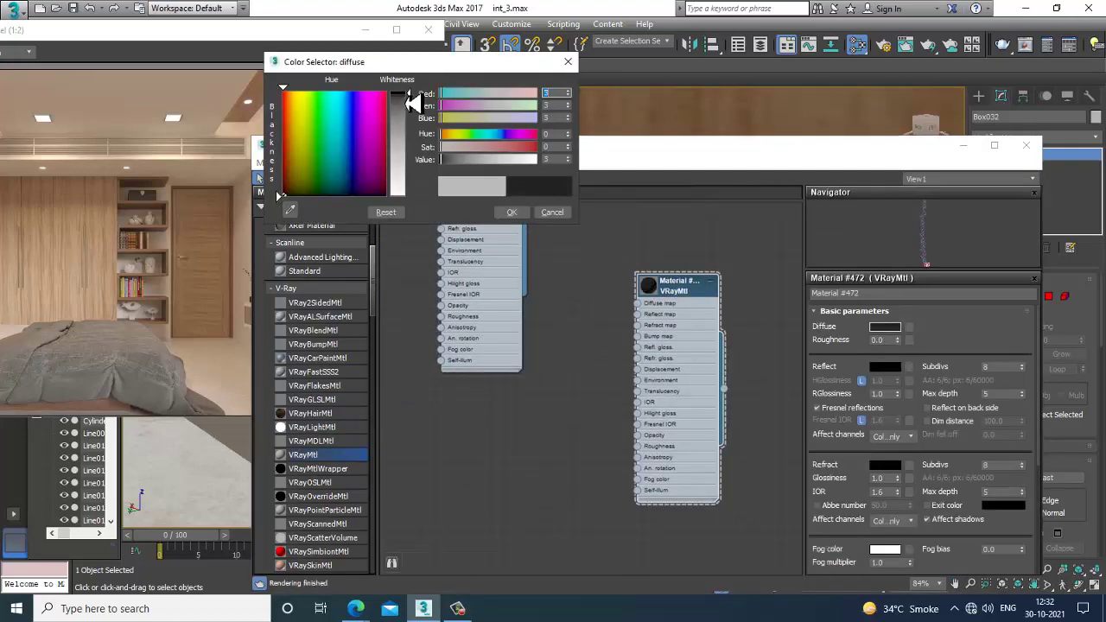
click(512, 212)
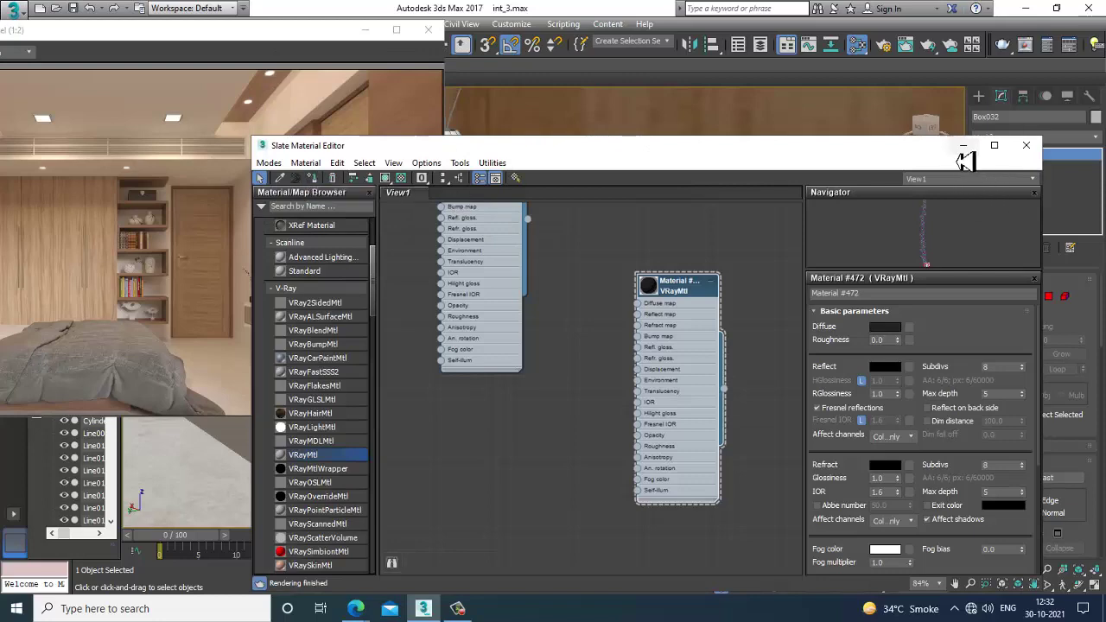
click(964, 149)
Select the wall-mounted TV above the shelf and switch to polygon editing.
scroll(753, 288, down, 5)
middle_drag(752, 289, 671, 344)
middle_drag(790, 229, 700, 359)
click(672, 230)
alt+middle_drag(672, 230, 782, 297)
click(1050, 298)
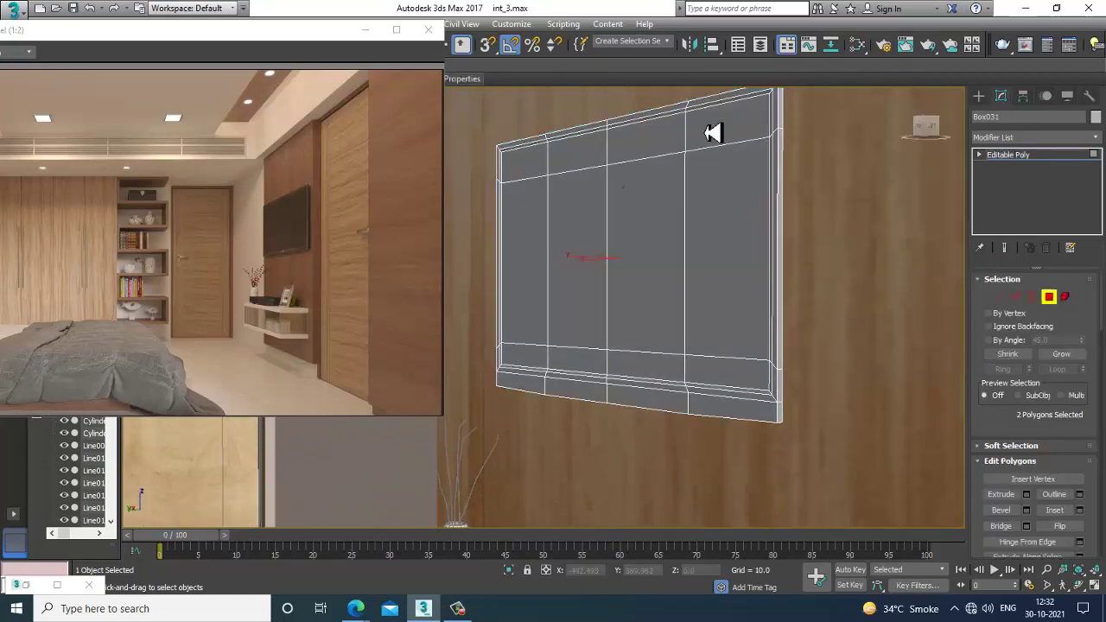
Select all twelve front polygons of the TV screen inside its bezel.
click(716, 128)
ctrl+click(741, 216)
ctrl+click(676, 265)
ctrl+click(737, 381)
ctrl+click(654, 374)
ctrl+click(573, 371)
ctrl+click(579, 259)
ctrl+click(580, 155)
ctrl+click(661, 147)
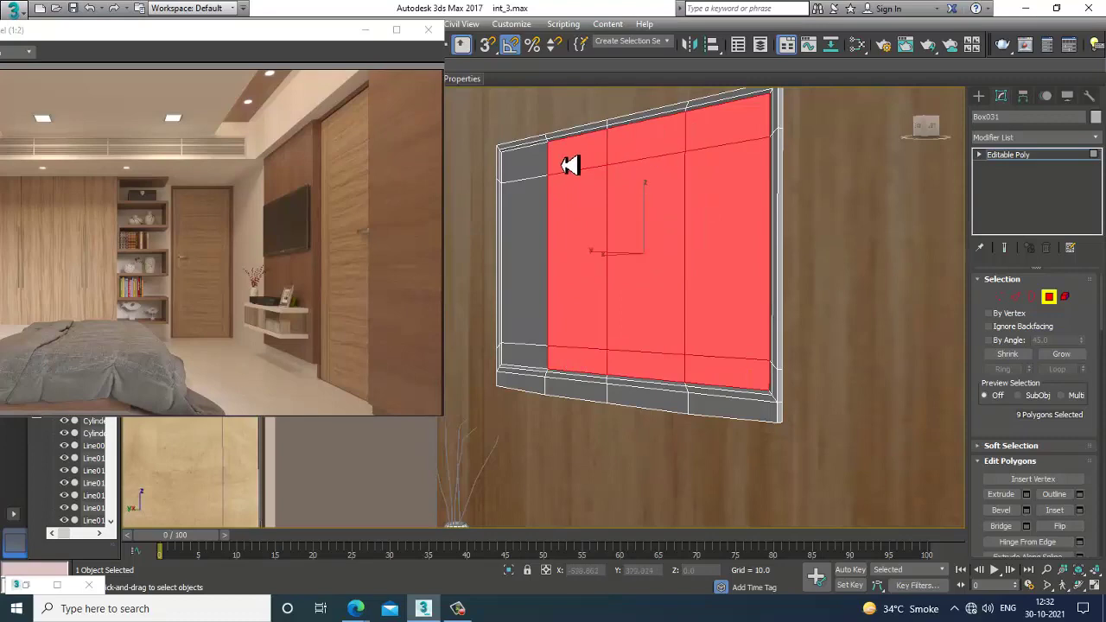
ctrl+click(527, 168)
ctrl+click(534, 251)
ctrl+click(531, 369)
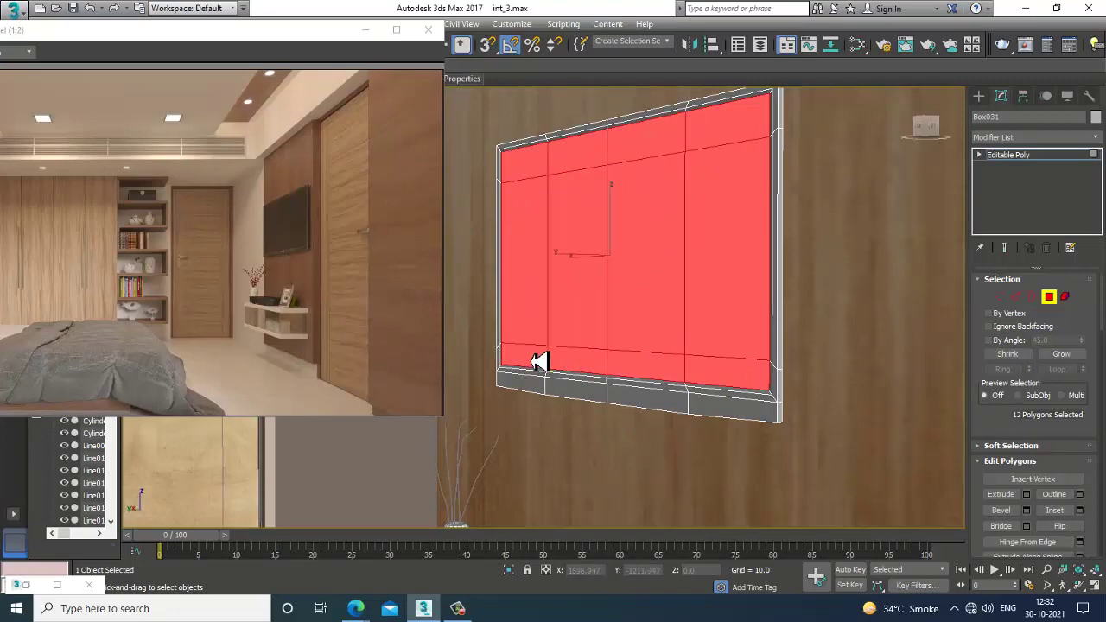
Create a VRayMtl beside the shelf box material and set its diffuse colour to a near-black value of 7.
key(m)
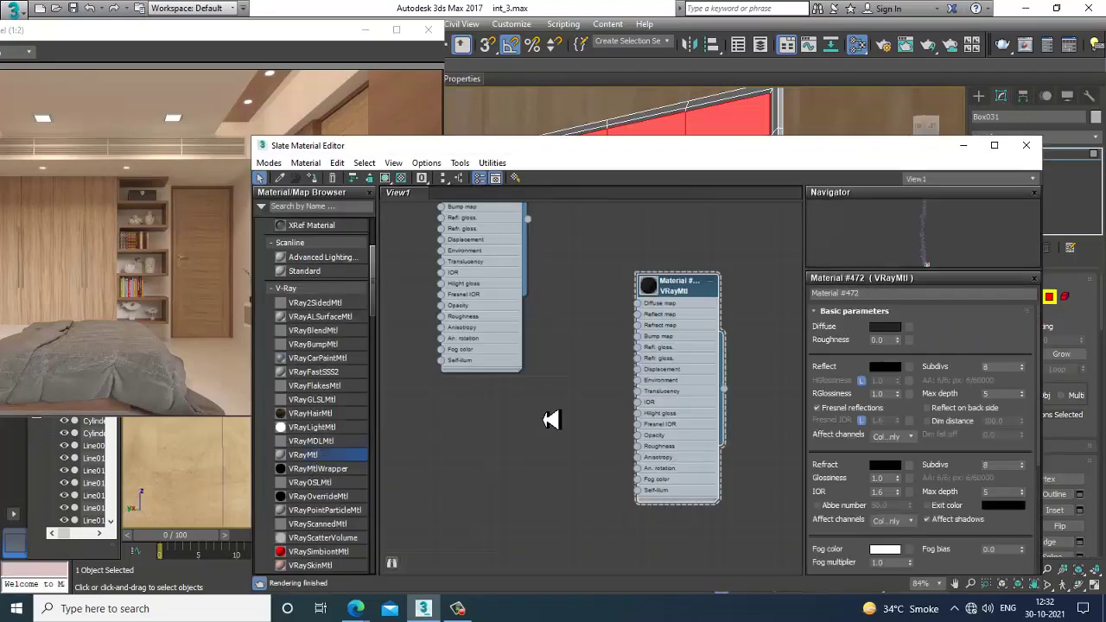
drag(544, 420, 546, 419)
double_click(545, 418)
click(880, 330)
drag(411, 178, 411, 94)
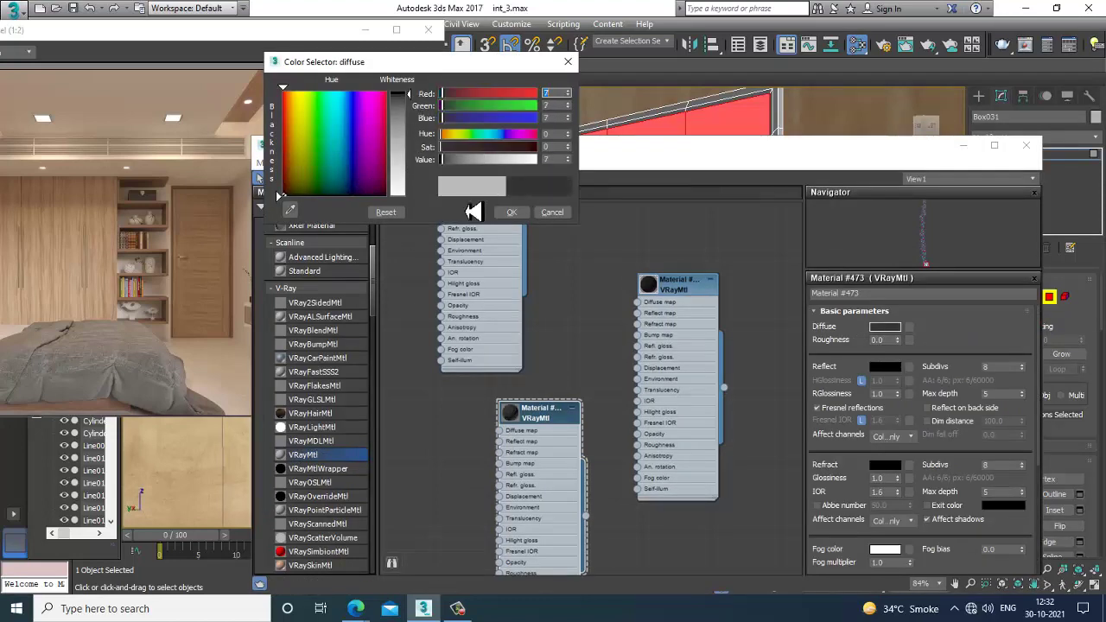
click(510, 213)
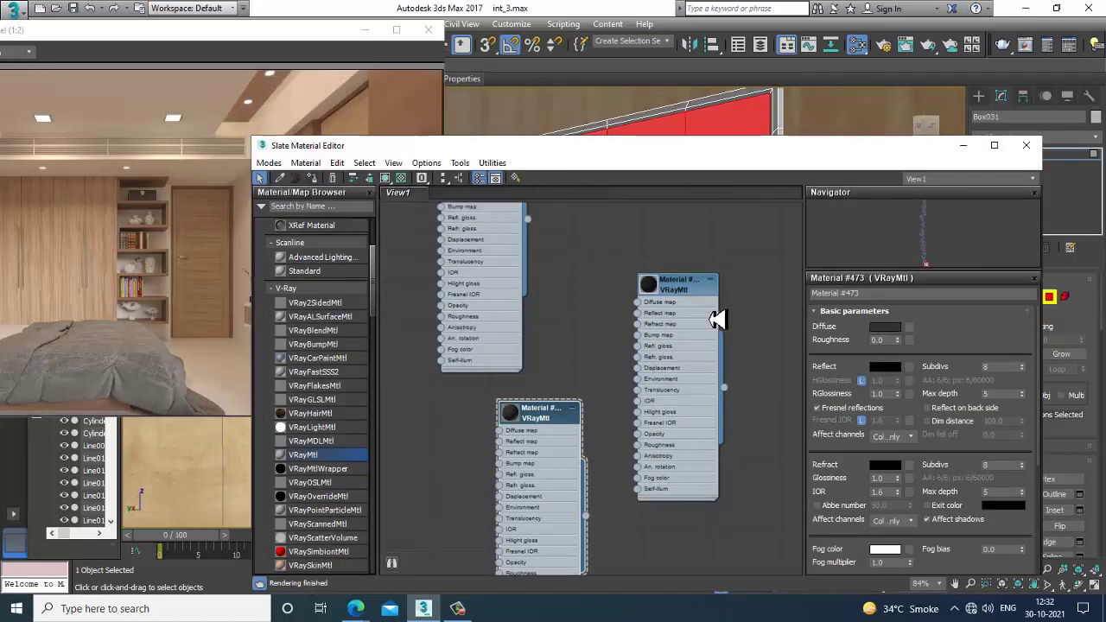
Set the screen material's reflection to dark grey and assign it to the selected TV screen polygons.
click(887, 369)
drag(411, 94, 411, 104)
click(512, 213)
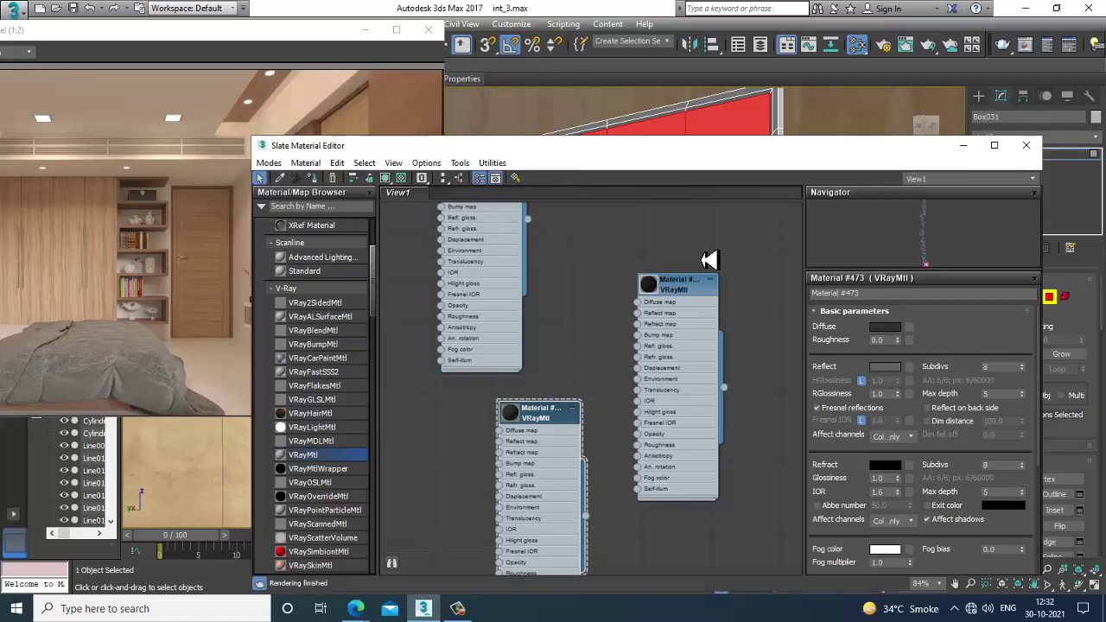
drag(932, 153, 819, 356)
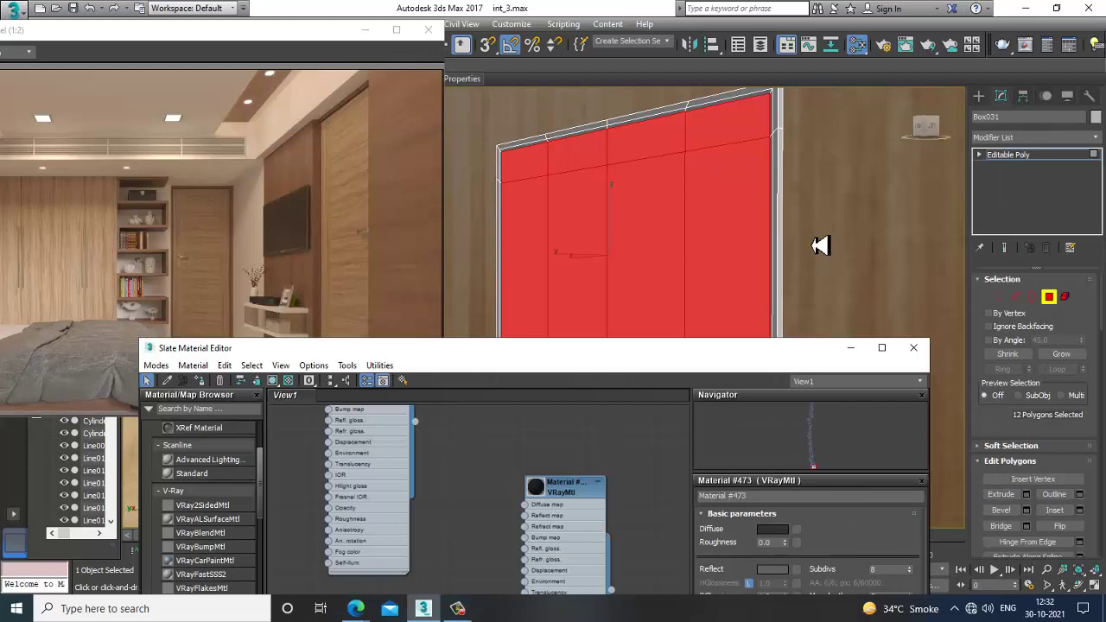
middle_drag(821, 246, 813, 245)
Invert the selection to the TV's bezel polygons and create another VRayMtl in an empty area of the node view.
key(ctrl+i)
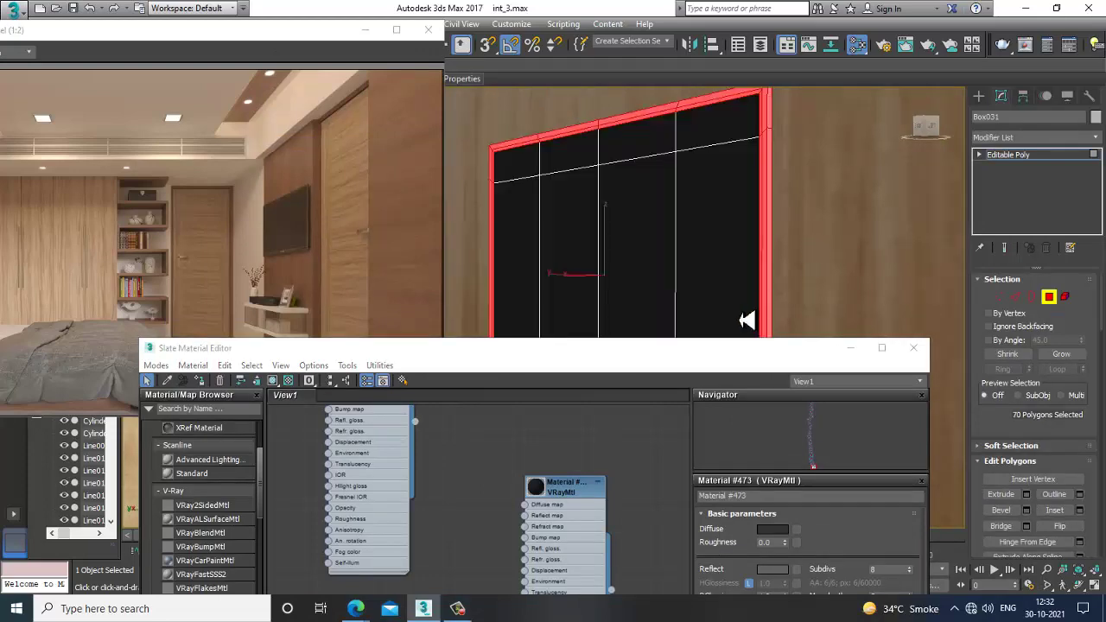
drag(729, 355, 813, 185)
middle_drag(671, 477, 657, 332)
middle_drag(573, 483, 566, 338)
drag(277, 494, 662, 357)
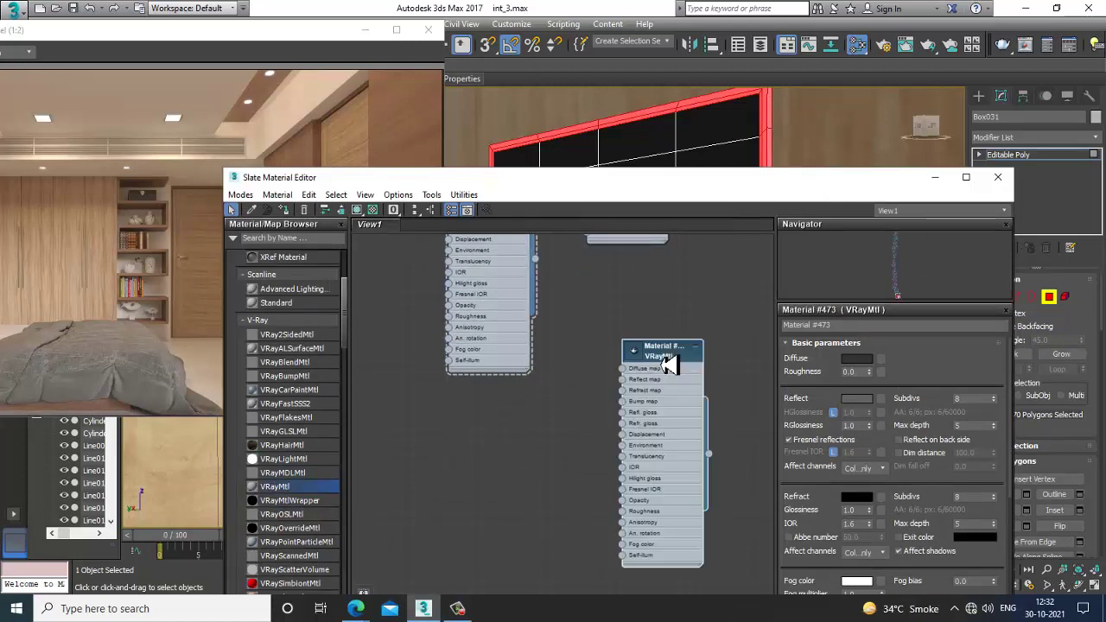
Set the bezel material's diffuse colour to pure black (0) and assign it to the selected TV bezel polygons.
click(855, 360)
drag(407, 151, 401, 102)
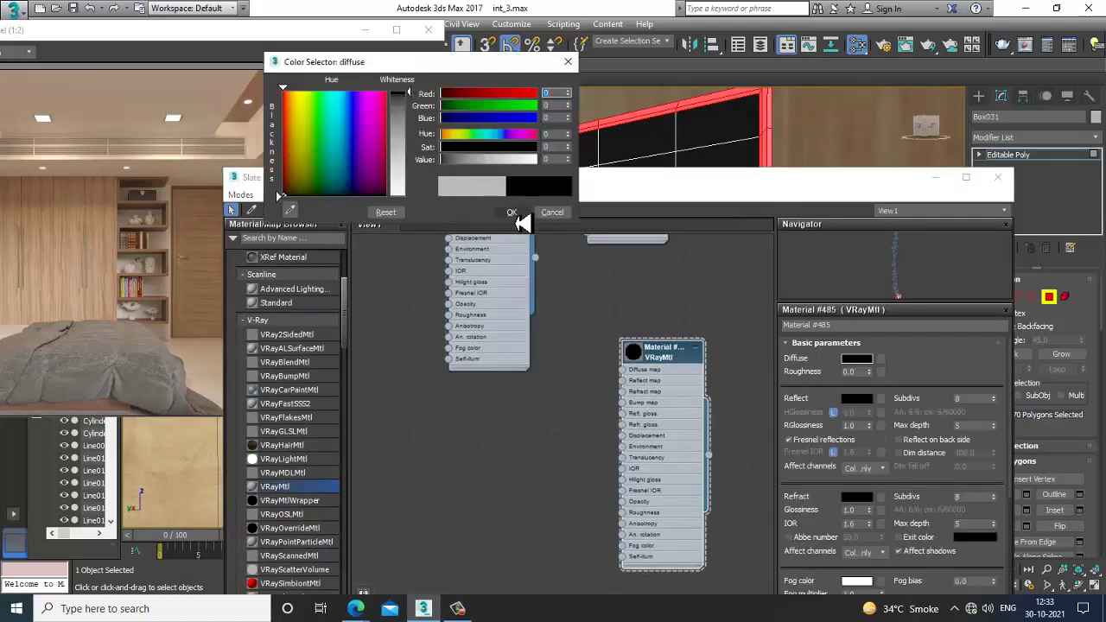
click(512, 212)
click(284, 211)
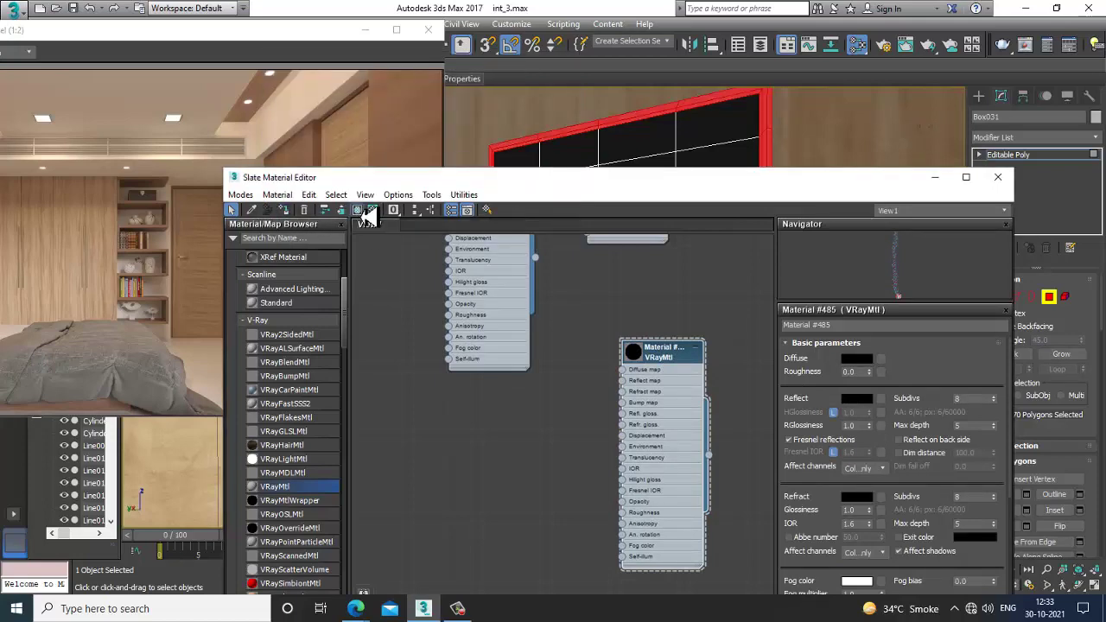
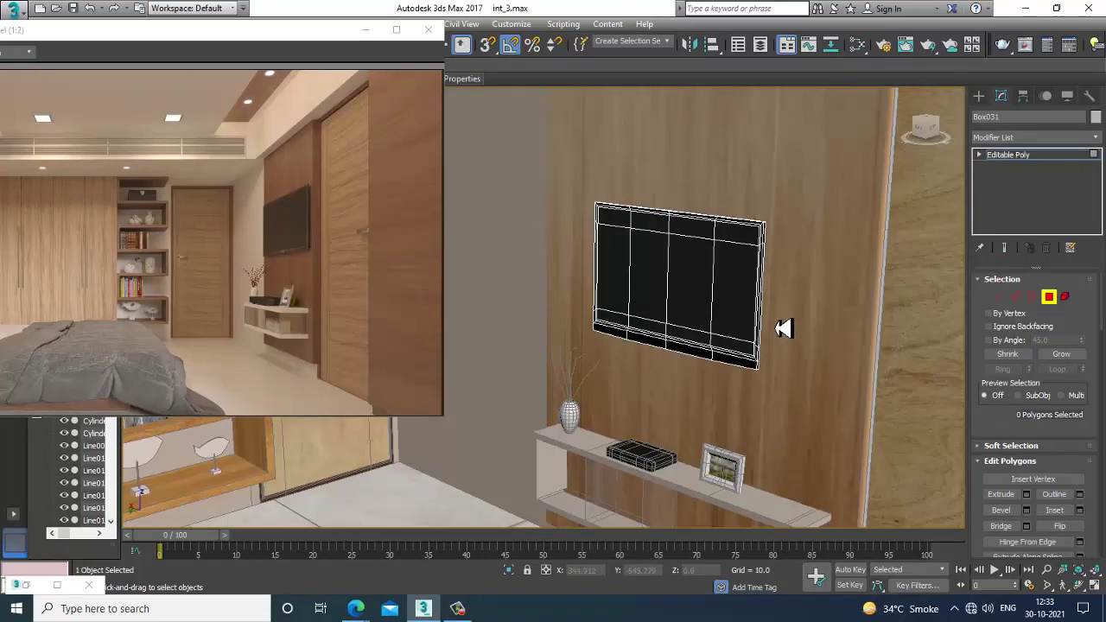
Reopen the TV screen material and set its diffuse colour to a slightly lighter dark grey.
scroll(796, 321, up, 5)
key(m)
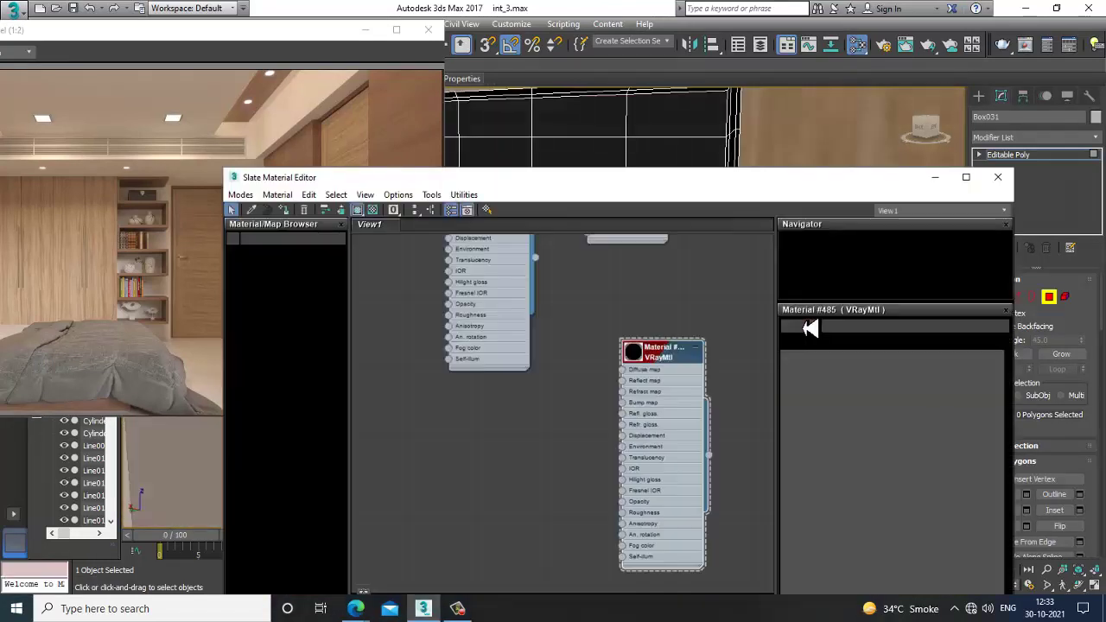
middle_drag(627, 238, 615, 437)
double_click(490, 378)
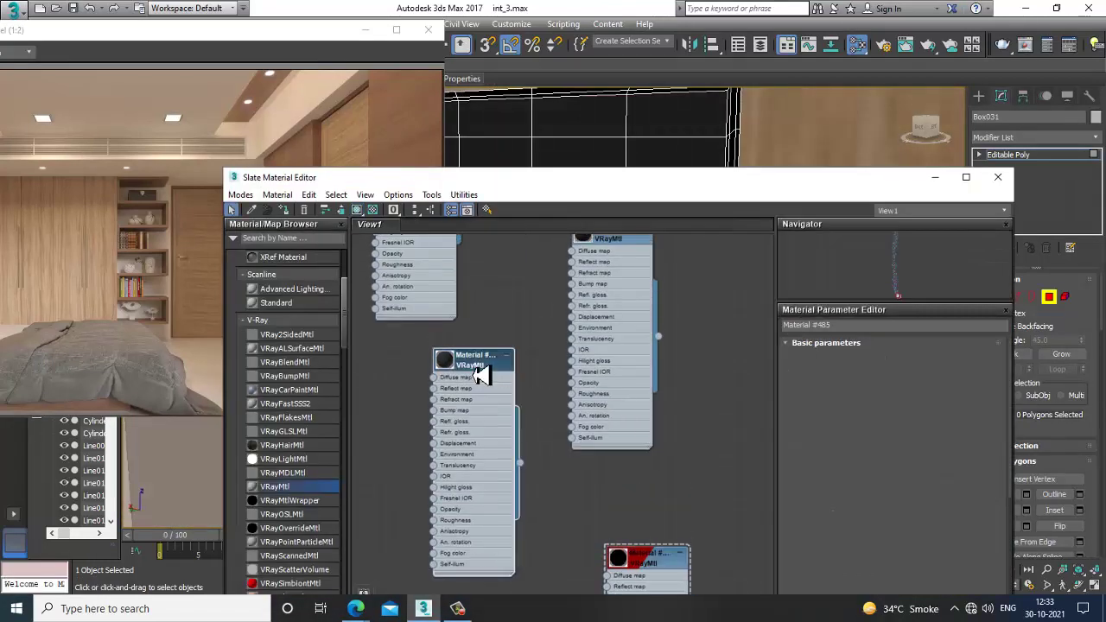
click(856, 358)
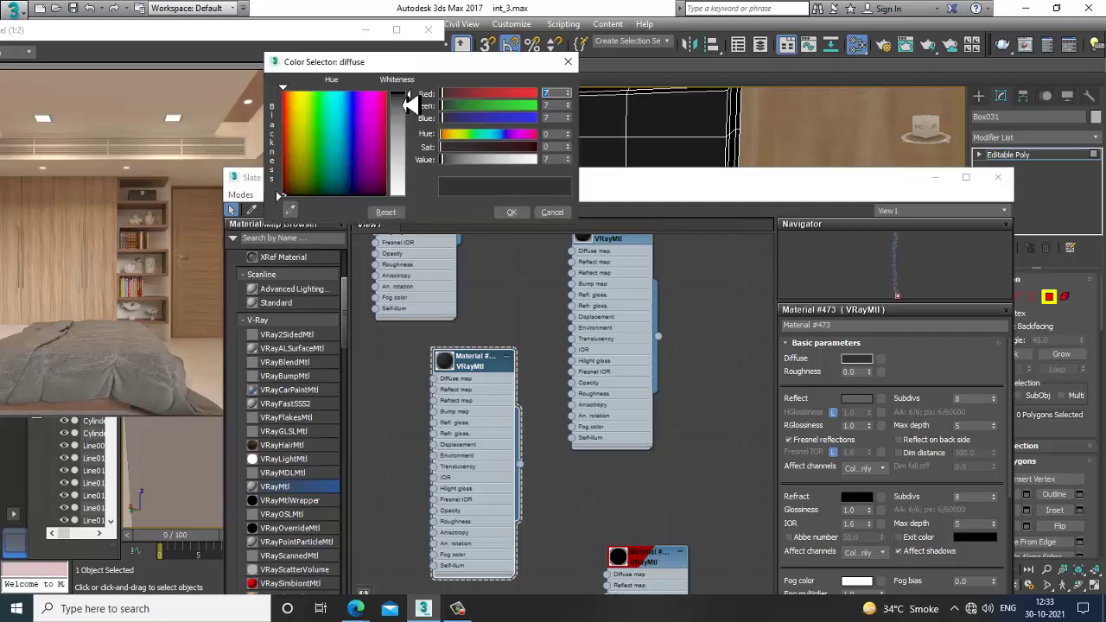
drag(410, 105, 412, 107)
click(510, 216)
click(512, 214)
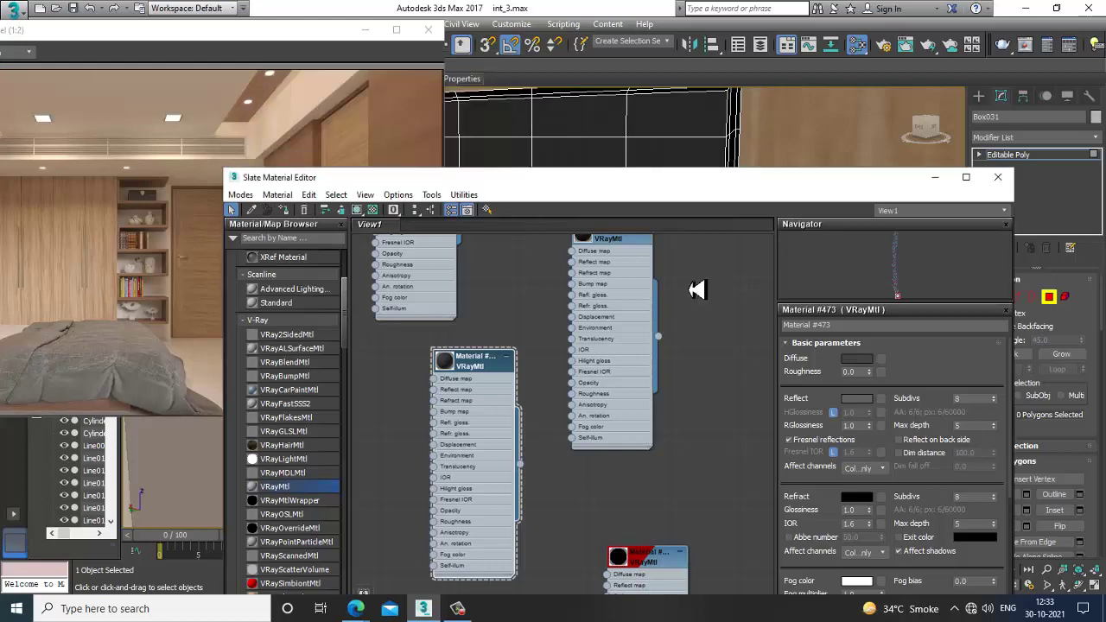
Leave polygon editing on the TV and clear the selection.
click(934, 178)
scroll(632, 323, down, 5)
middle_drag(686, 346, 609, 319)
scroll(611, 319, down, 5)
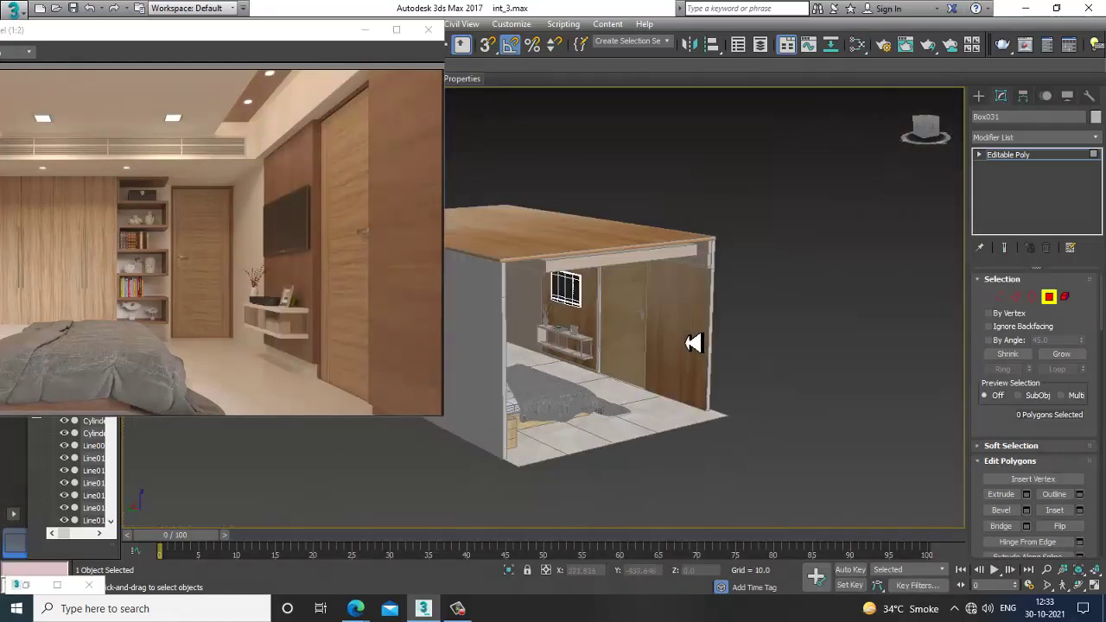
middle_drag(694, 343, 682, 341)
click(1035, 157)
click(854, 248)
Select all the branches standing in the vase on the TV shelf.
scroll(572, 320, up, 5)
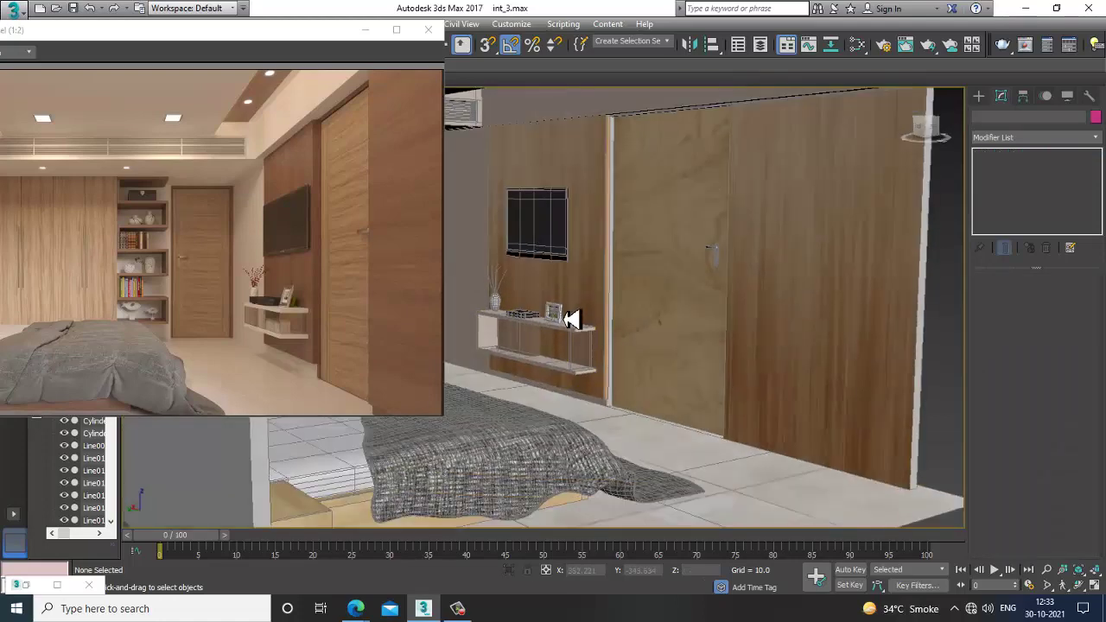
scroll(572, 319, up, 8)
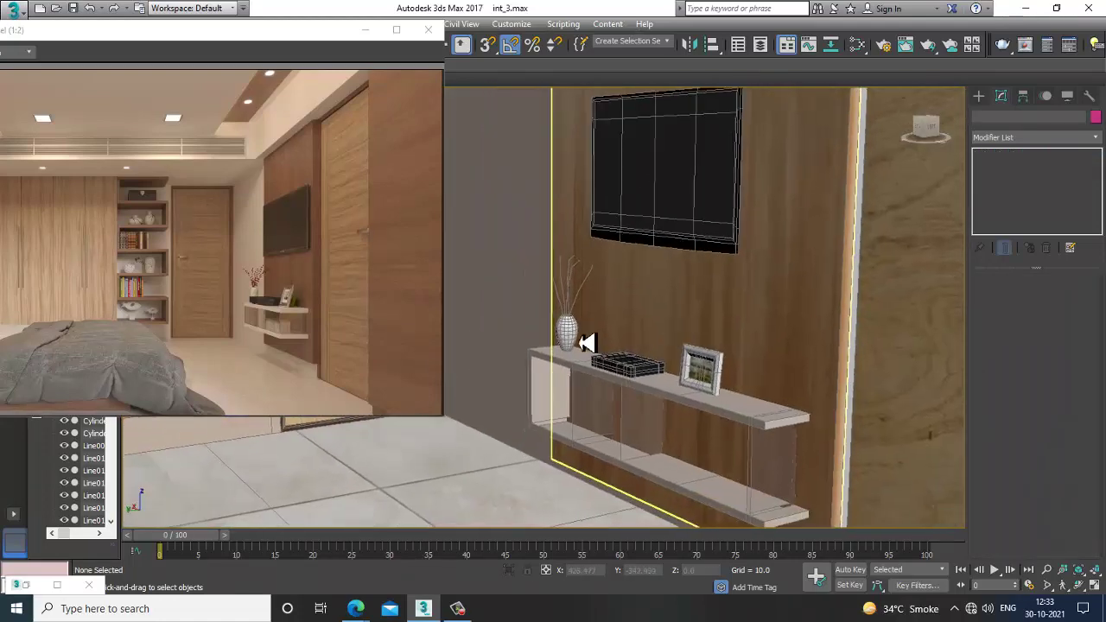
scroll(579, 320, up, 6)
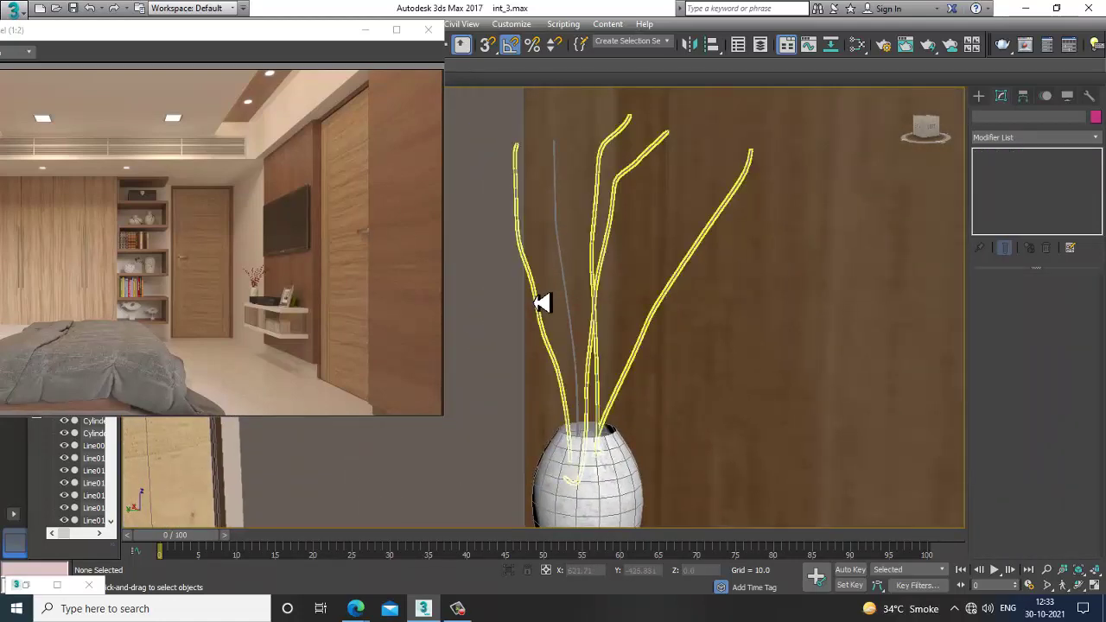
click(537, 302)
ctrl+click(565, 281)
middle_drag(760, 363, 734, 344)
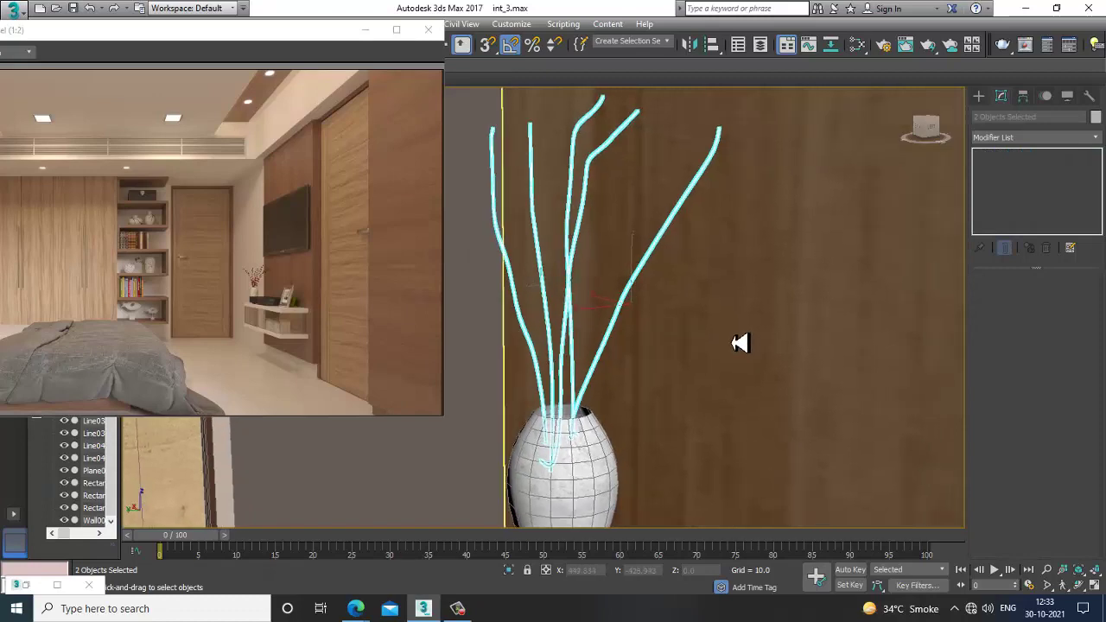
Create a VRayMtl for the vase branches in an empty area of the node view.
key(m)
middle_drag(641, 524, 640, 124)
middle_drag(555, 454, 530, 339)
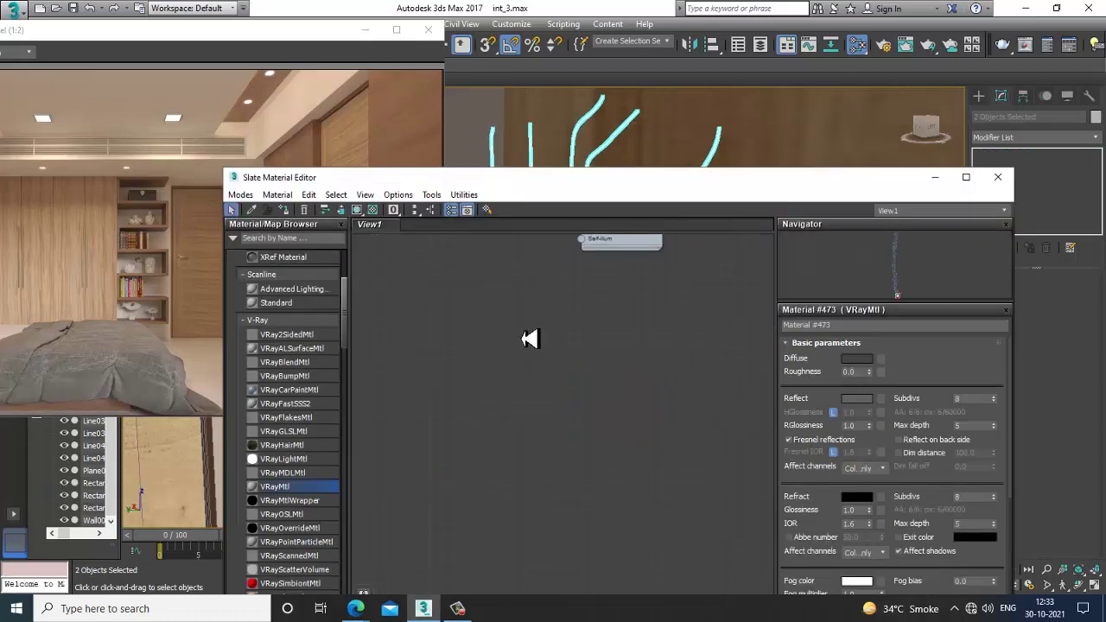
drag(441, 310, 471, 260)
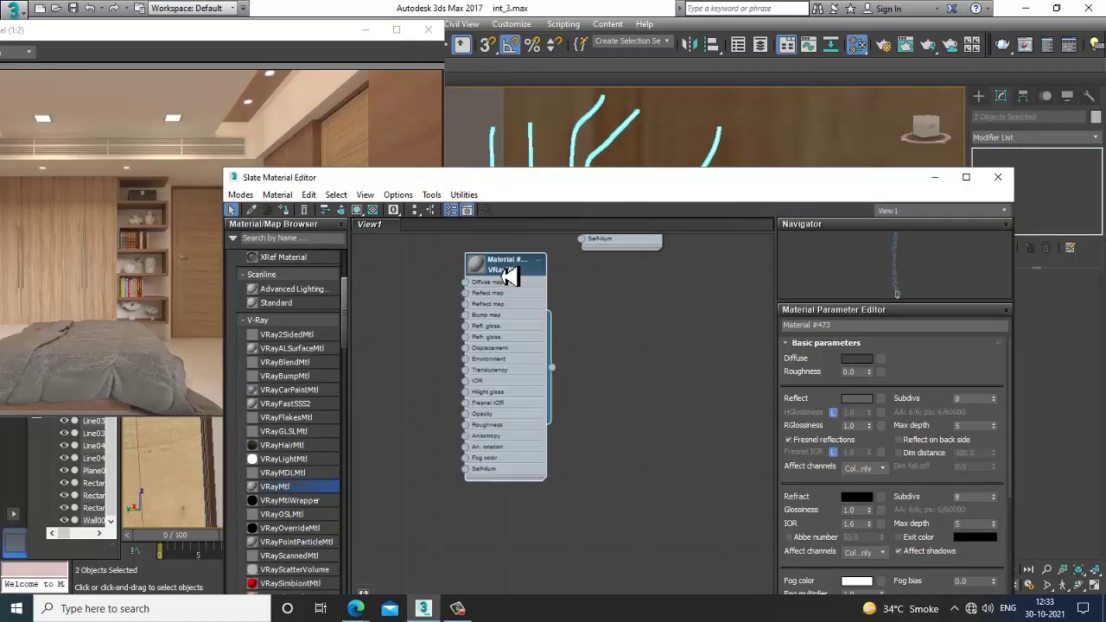
Set the branch material's diffuse colour to dark brown and assign it to the selected branches.
click(856, 361)
click(294, 140)
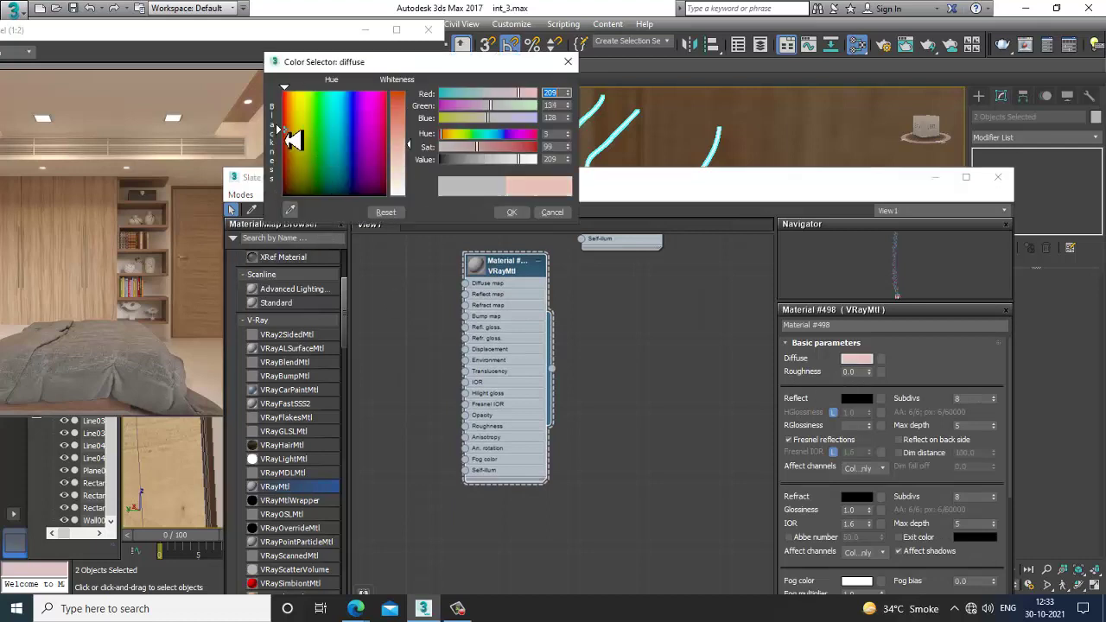
mouse_move(295, 131)
mouse_down()
mouse_move(328, 159)
mouse_move(290, 190)
mouse_up()
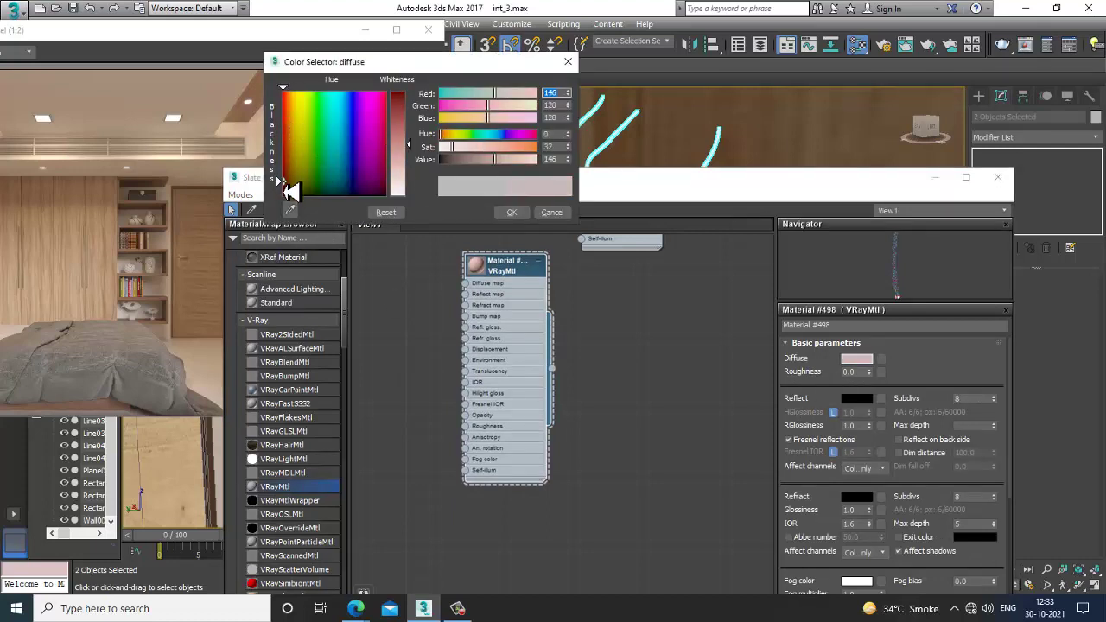
drag(412, 148, 415, 105)
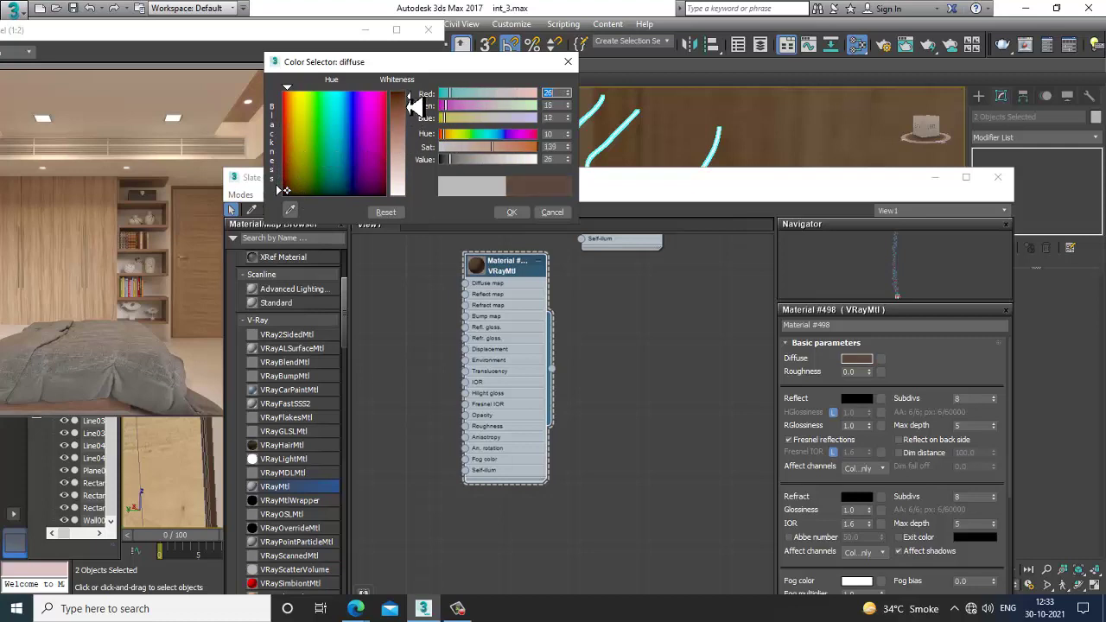
click(512, 211)
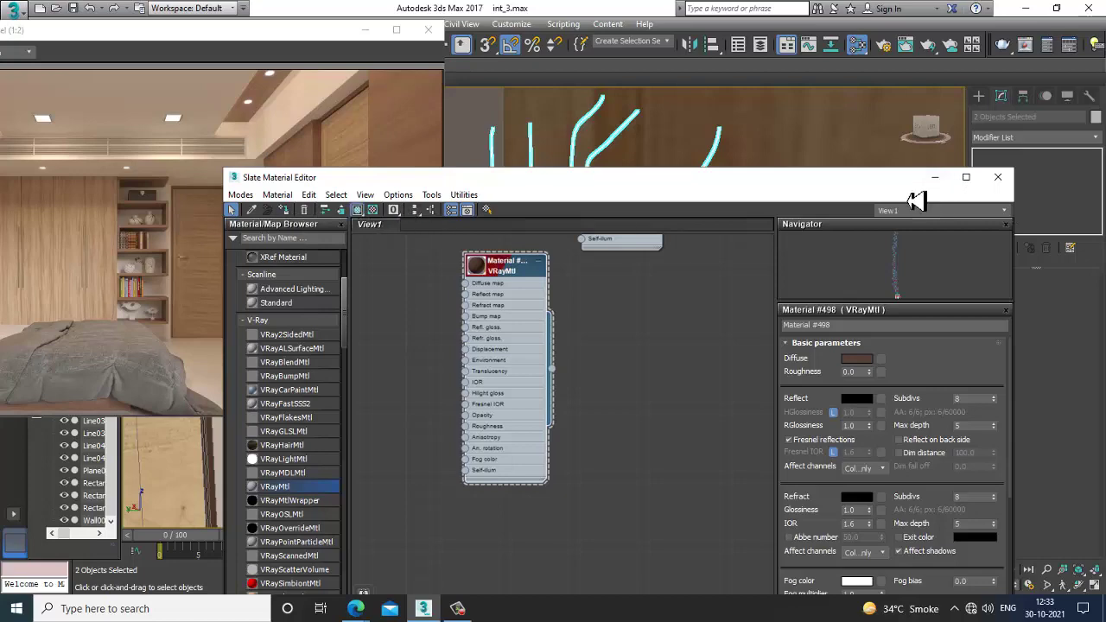
click(937, 178)
Clear the selection and examine the TV wall without edge display, as well as the wardrobe and ceiling areas.
scroll(617, 353, down, 10)
alt+middle_drag(711, 360, 827, 334)
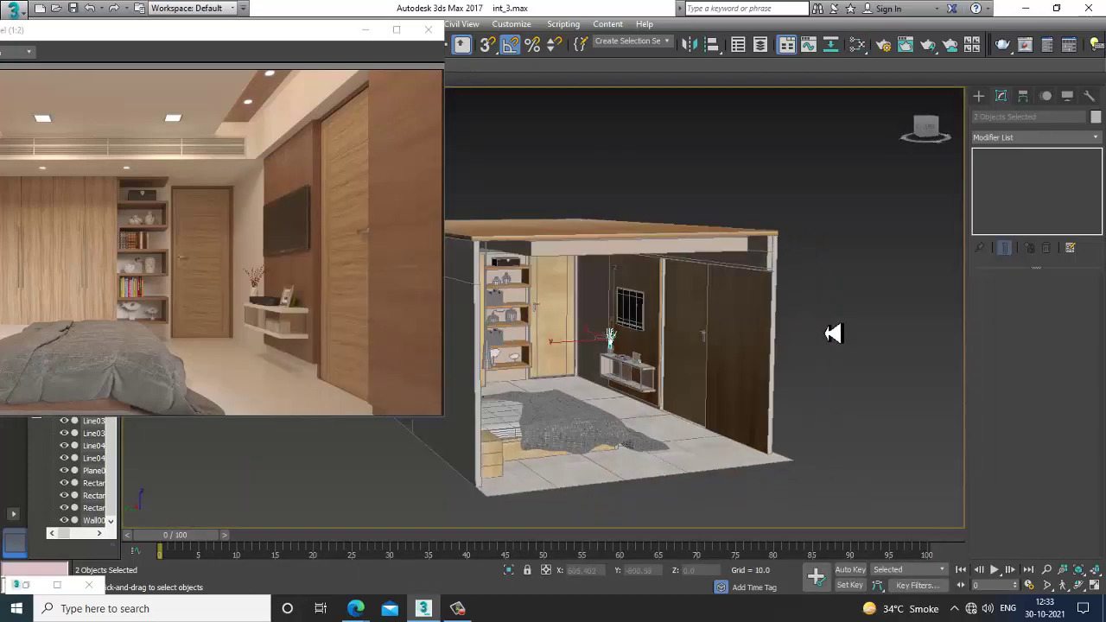
click(827, 333)
scroll(635, 358, up, 8)
key(F4)
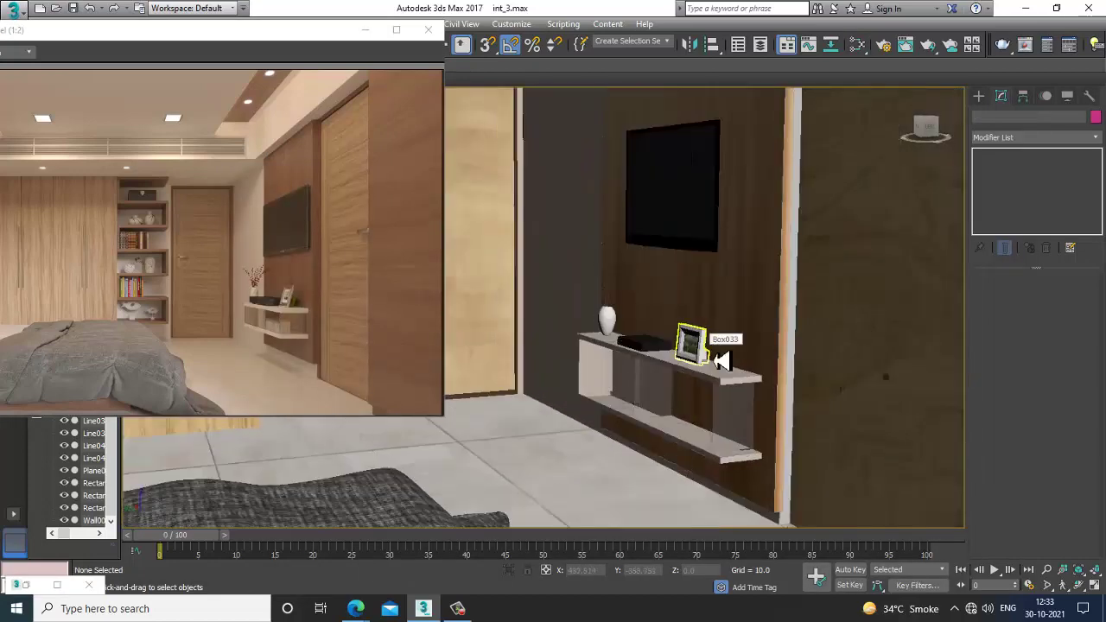
middle_drag(716, 361, 744, 398)
key(F4)
middle_drag(624, 295, 689, 331)
scroll(657, 353, down, 4)
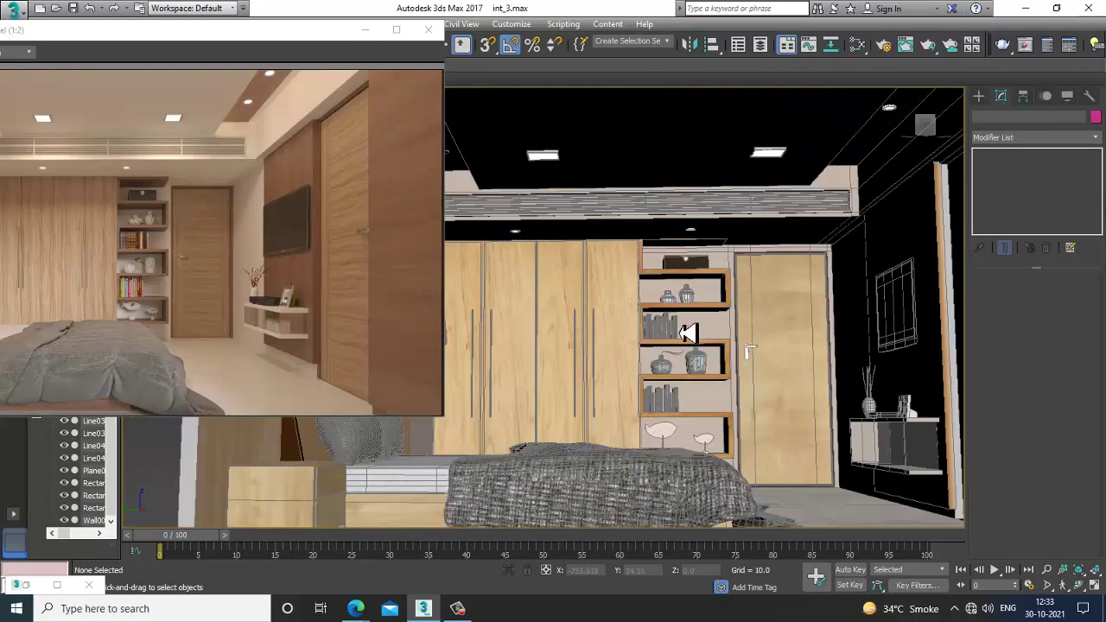
middle_drag(622, 253, 807, 309)
scroll(769, 340, up, 3)
scroll(462, 378, down, 4)
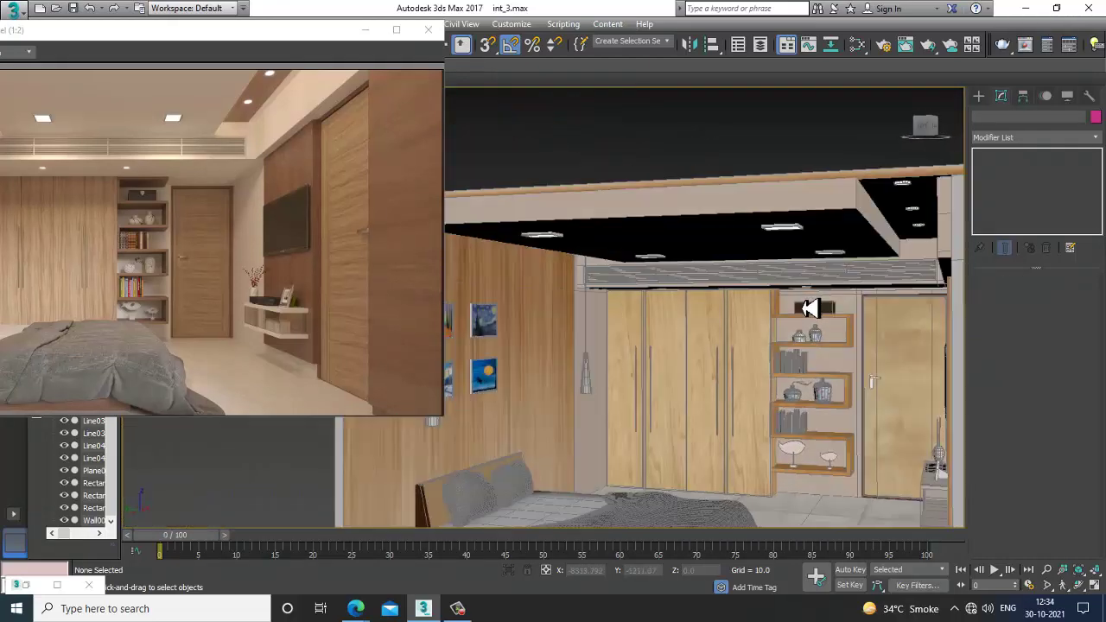
Select both parts of the louvred air vent above the wardrobe.
scroll(807, 309, up, 4)
click(608, 242)
alt+middle_drag(609, 242, 749, 301)
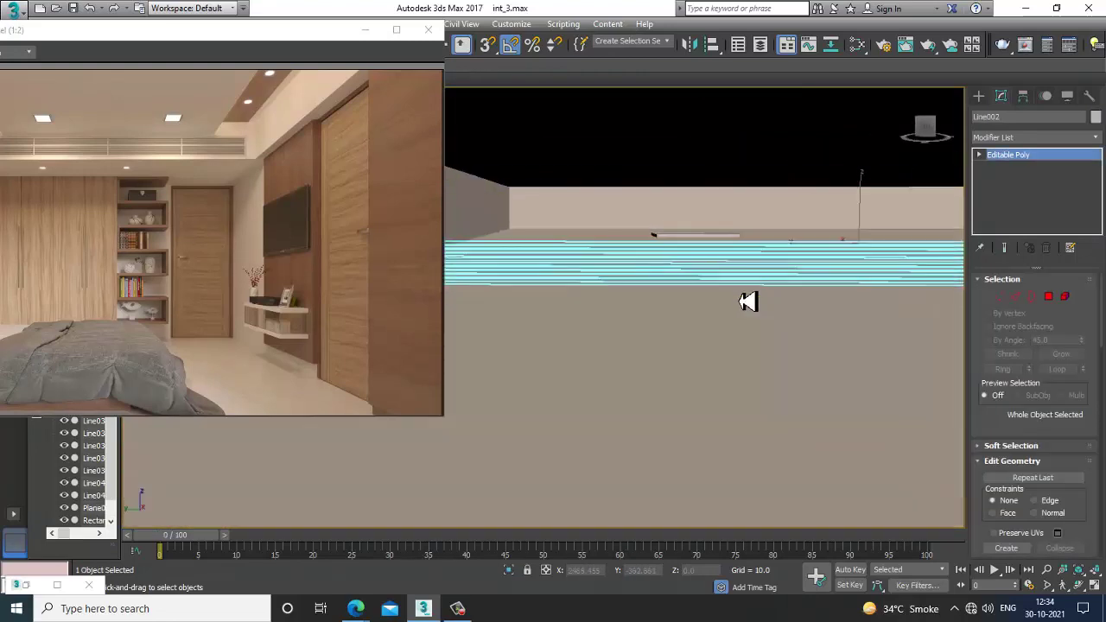
scroll(718, 296, up, 1)
alt+middle_drag(663, 272, 672, 248)
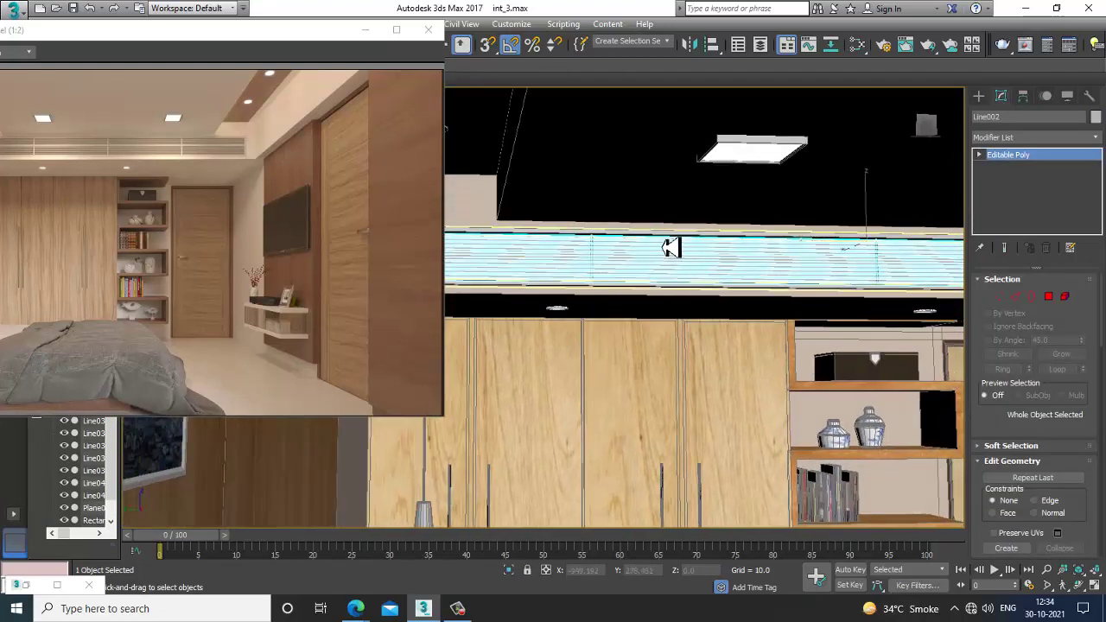
ctrl+click(668, 244)
alt+middle_drag(669, 304, 717, 320)
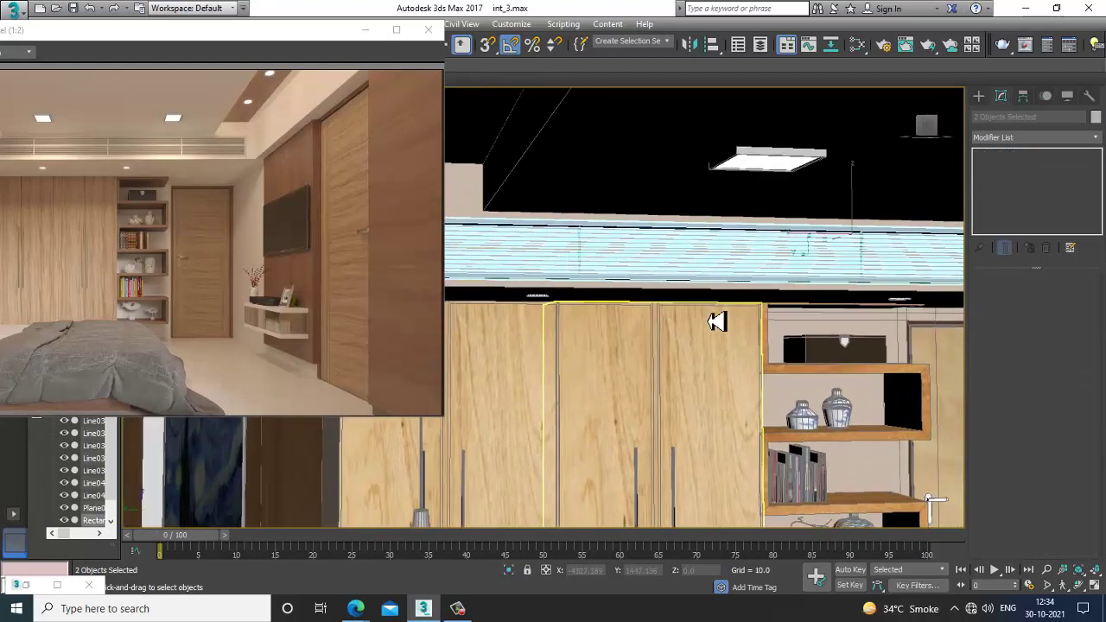
Create a VRayMtl for the air vent beside the branch material and open its parameters.
key(m)
middle_drag(632, 439, 628, 370)
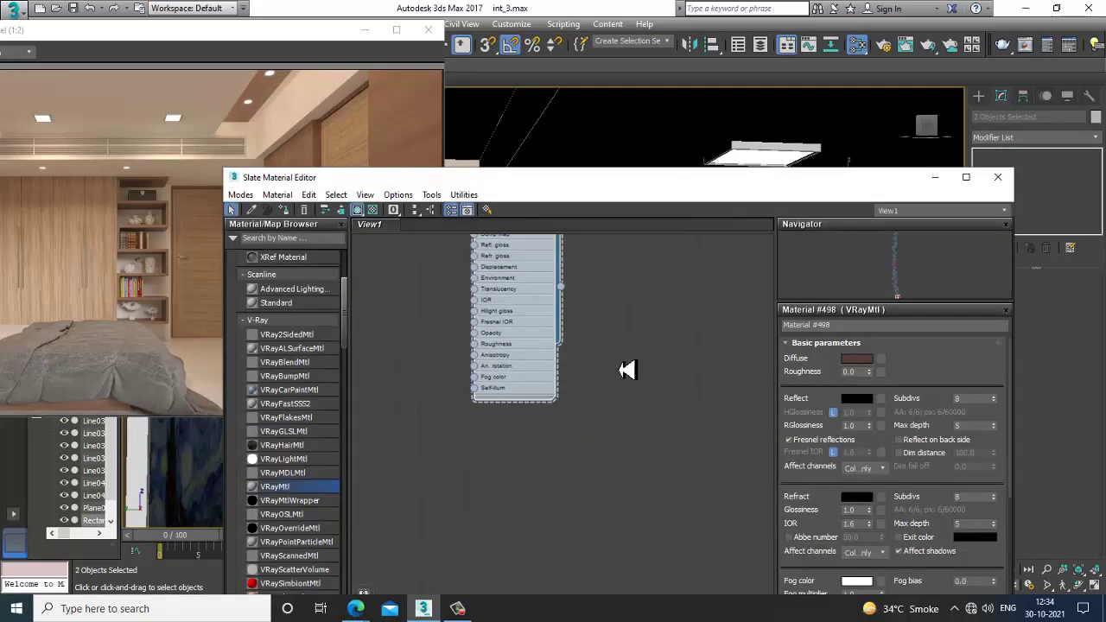
drag(709, 327, 711, 321)
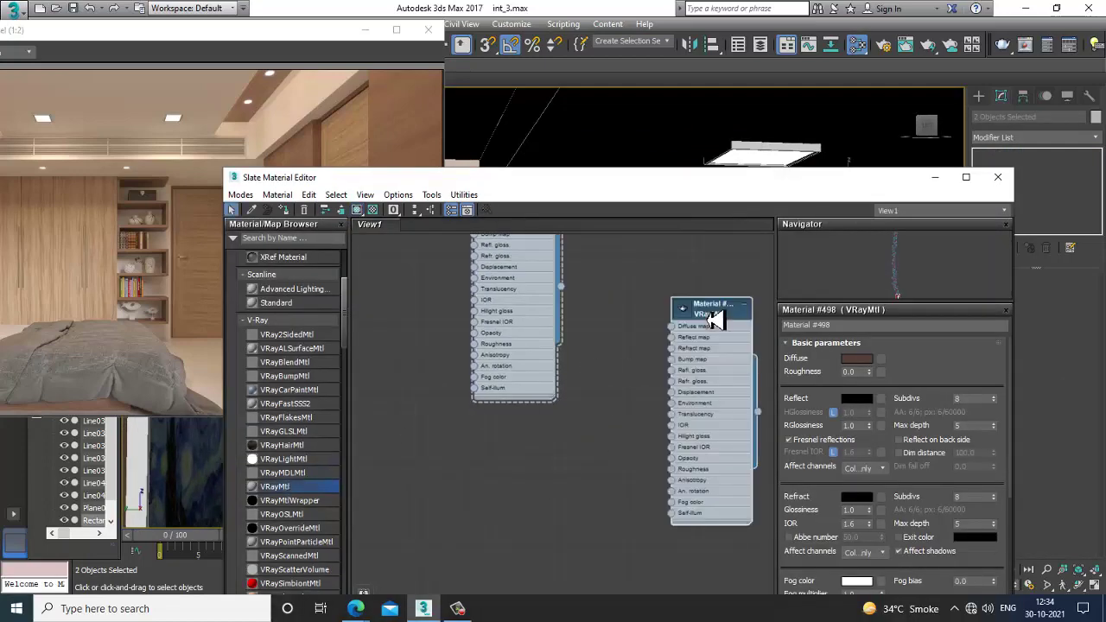
double_click(713, 317)
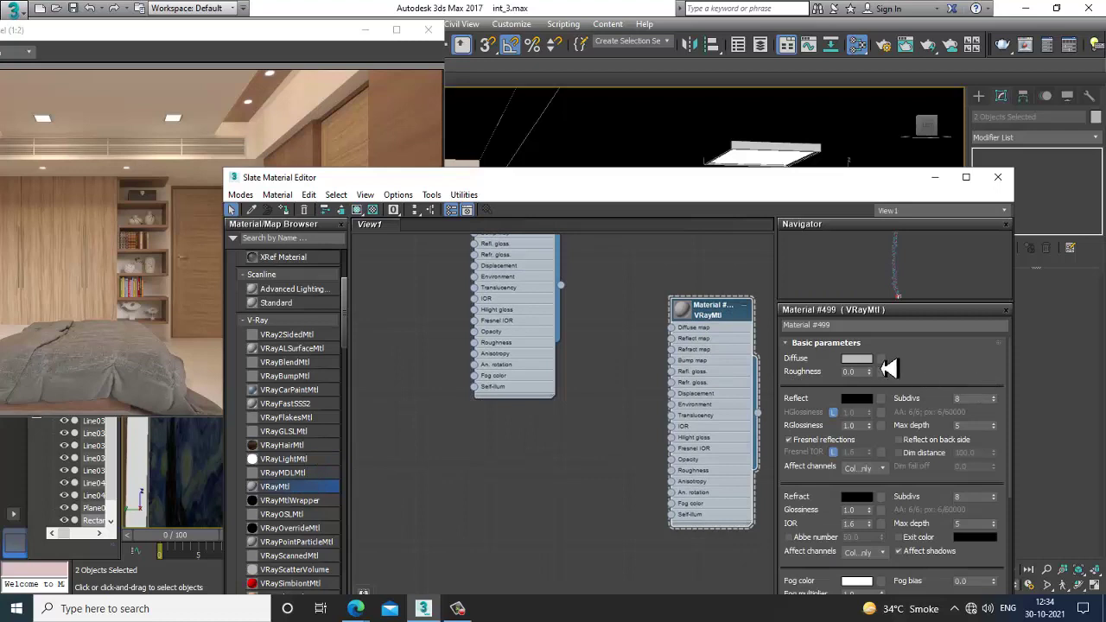
Set the vent material's diffuse colour to a warm off-white and its reflection to light grey.
click(857, 359)
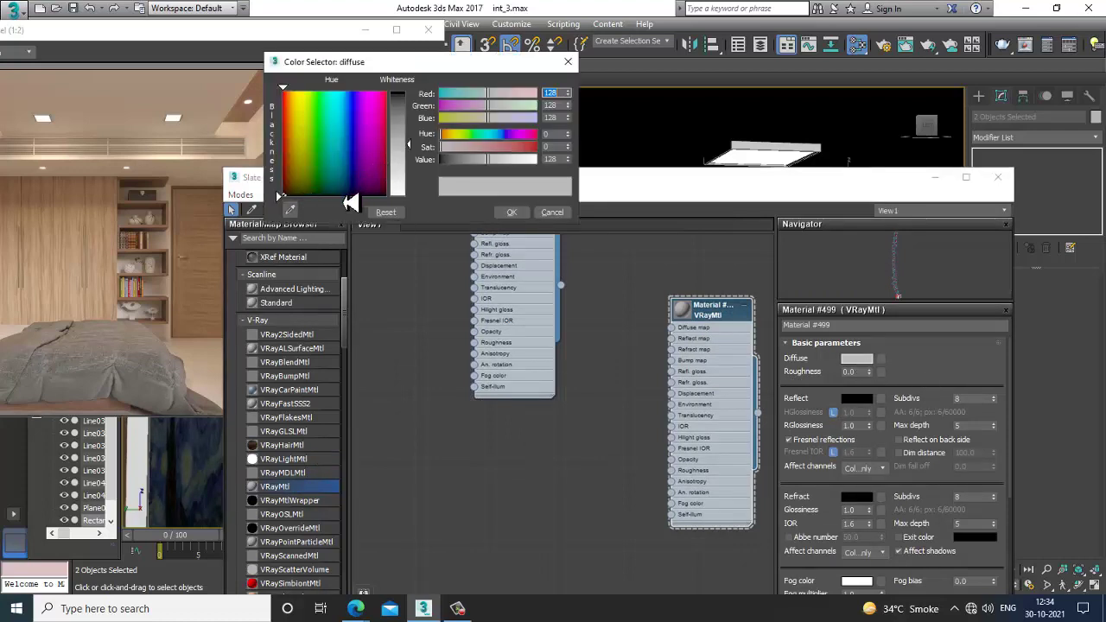
click(257, 147)
drag(411, 134, 422, 179)
click(512, 213)
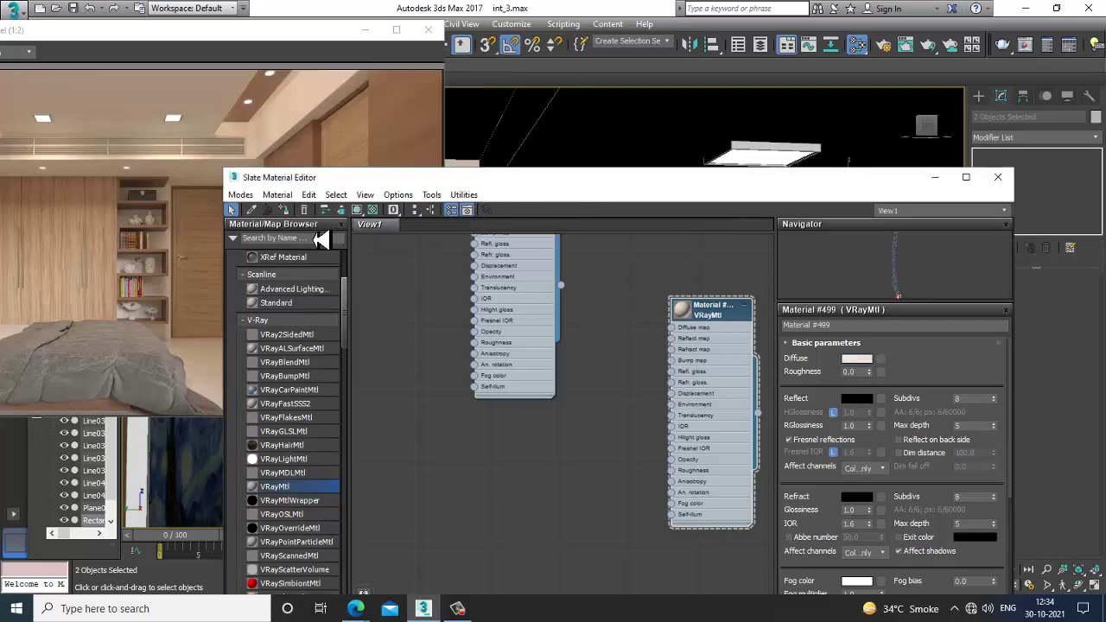
click(859, 402)
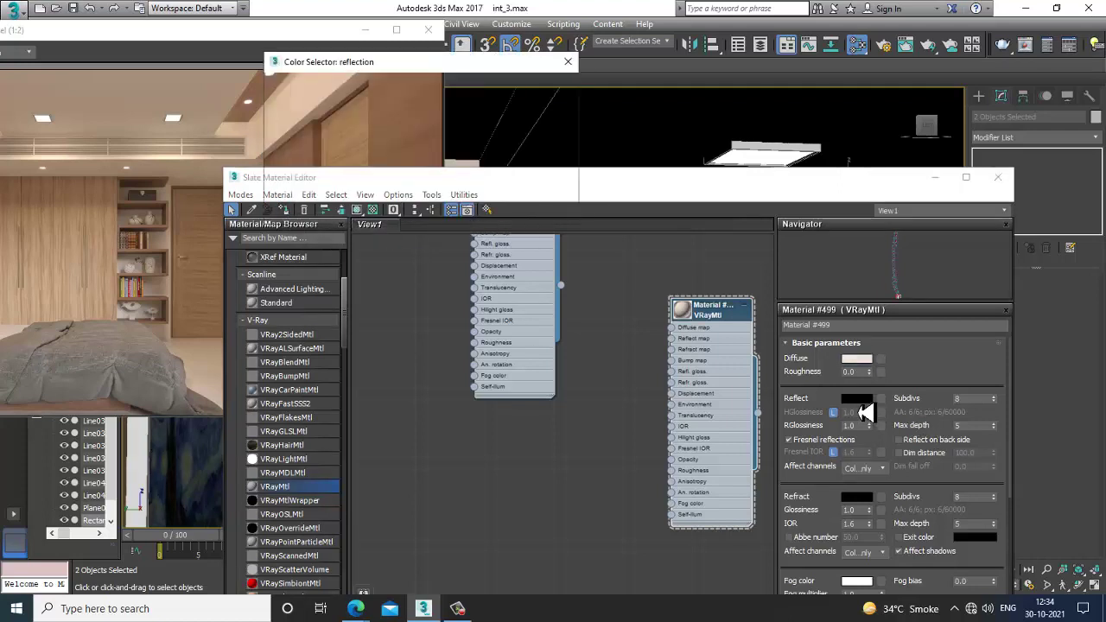
drag(409, 94, 418, 148)
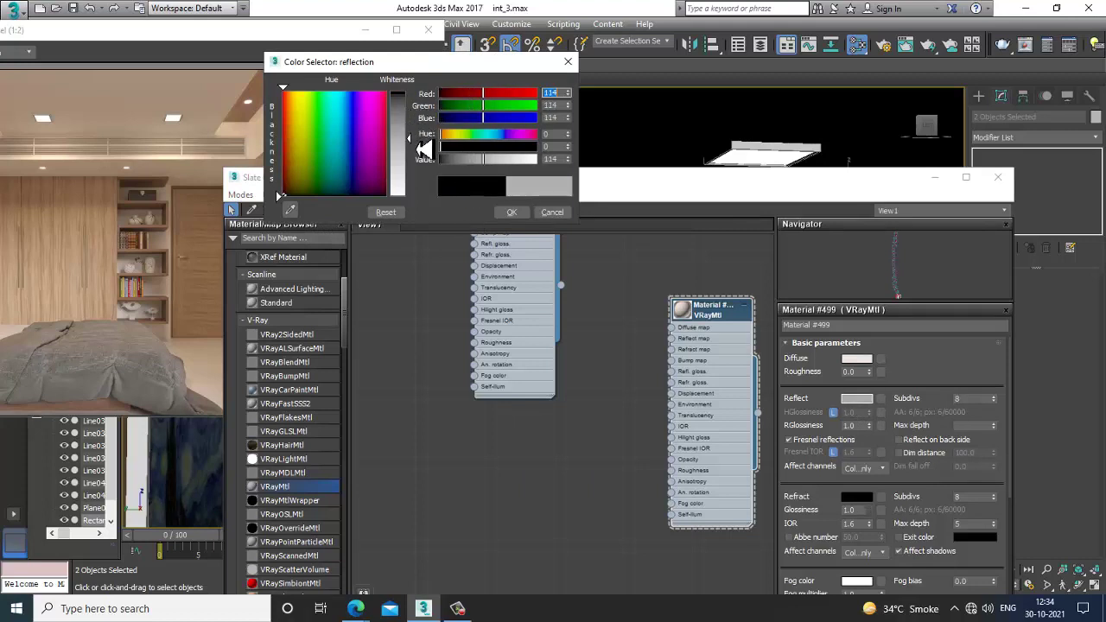
click(510, 215)
Reposition the vent material node to leave free space beside it in the node view.
middle_drag(583, 338, 563, 171)
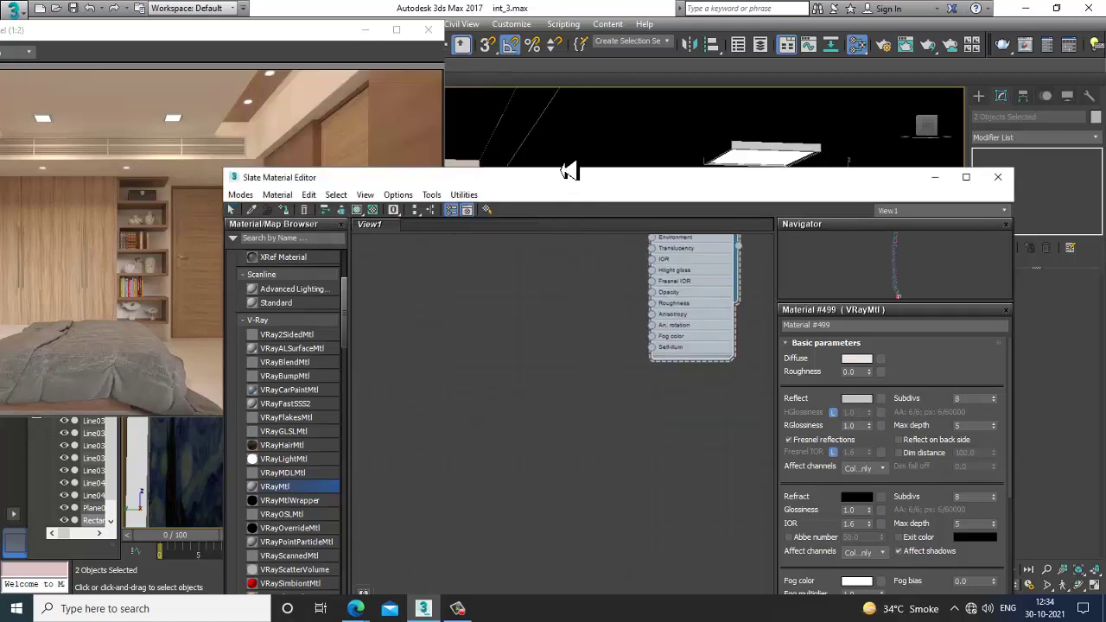
middle_drag(696, 375, 706, 399)
middle_drag(711, 308, 711, 413)
drag(700, 329, 675, 478)
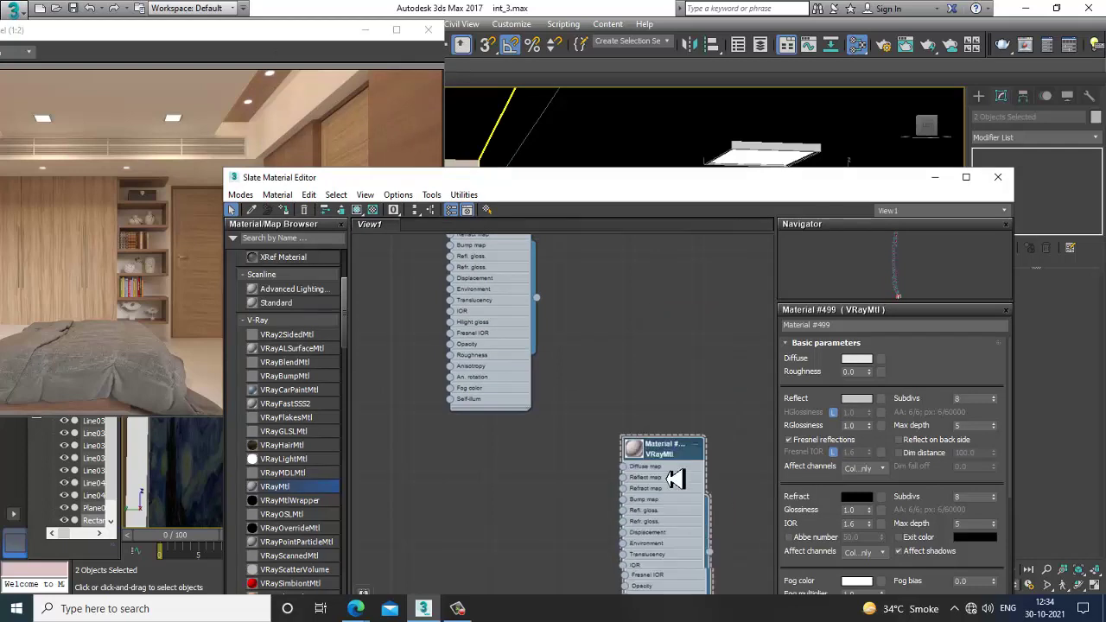
middle_drag(691, 409, 692, 277)
Connect a Noise map to the vent material's bump slot and set it to Fractal type with size 0.1.
drag(344, 318, 337, 427)
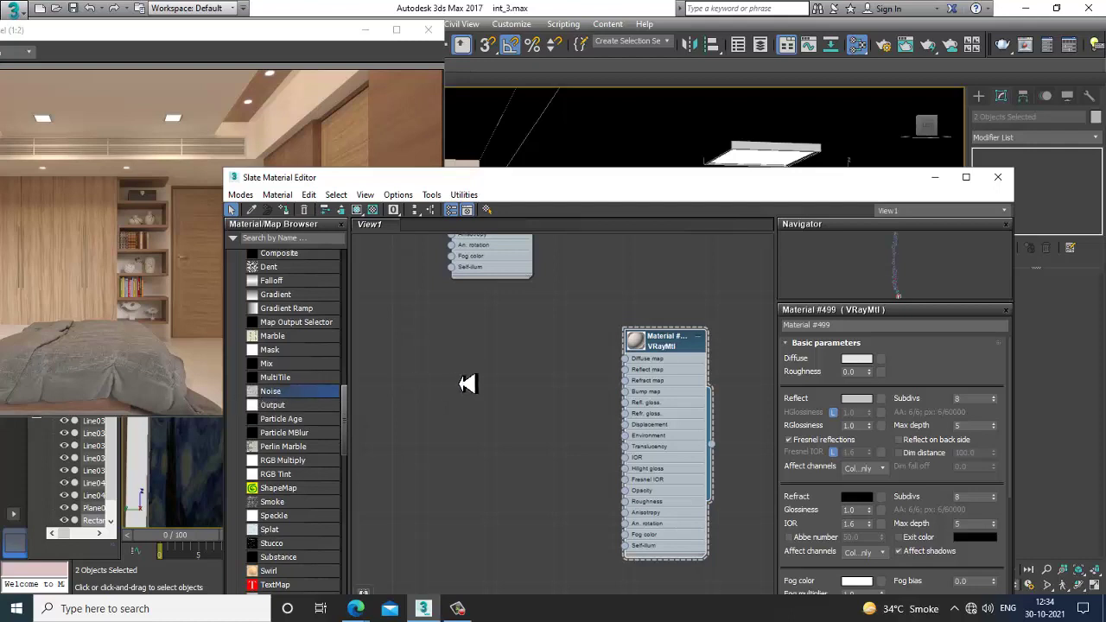
drag(466, 384, 462, 387)
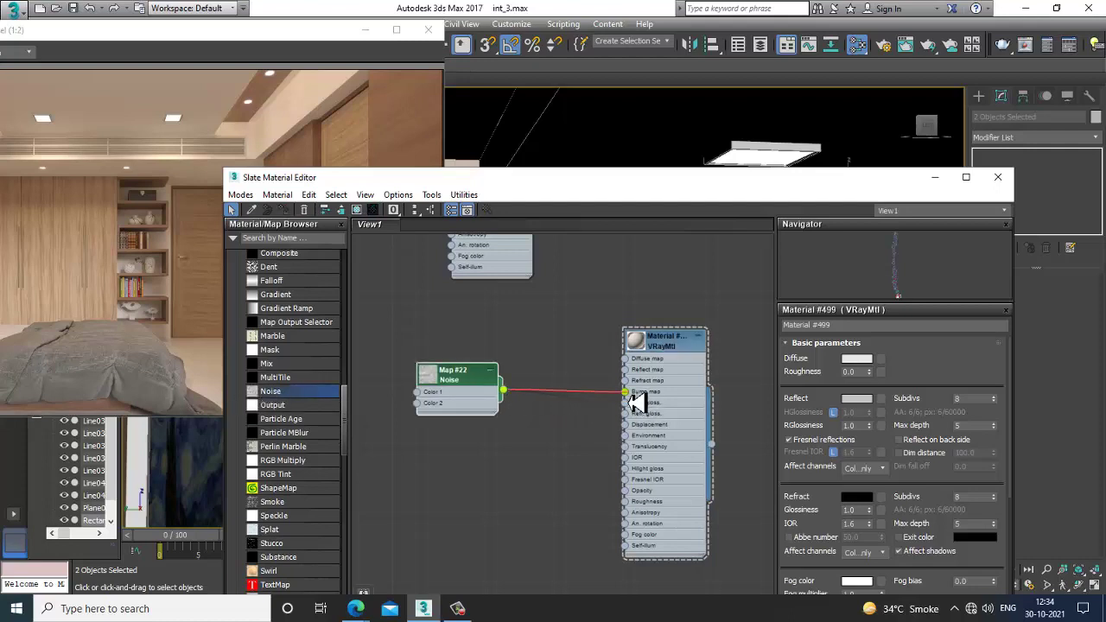
double_click(647, 346)
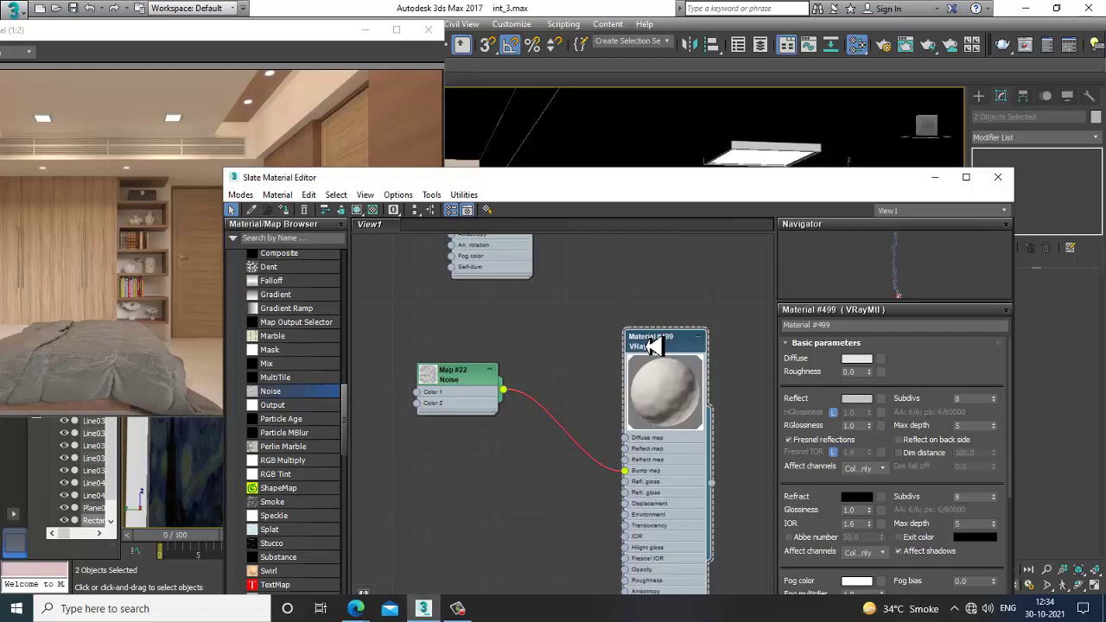
double_click(477, 388)
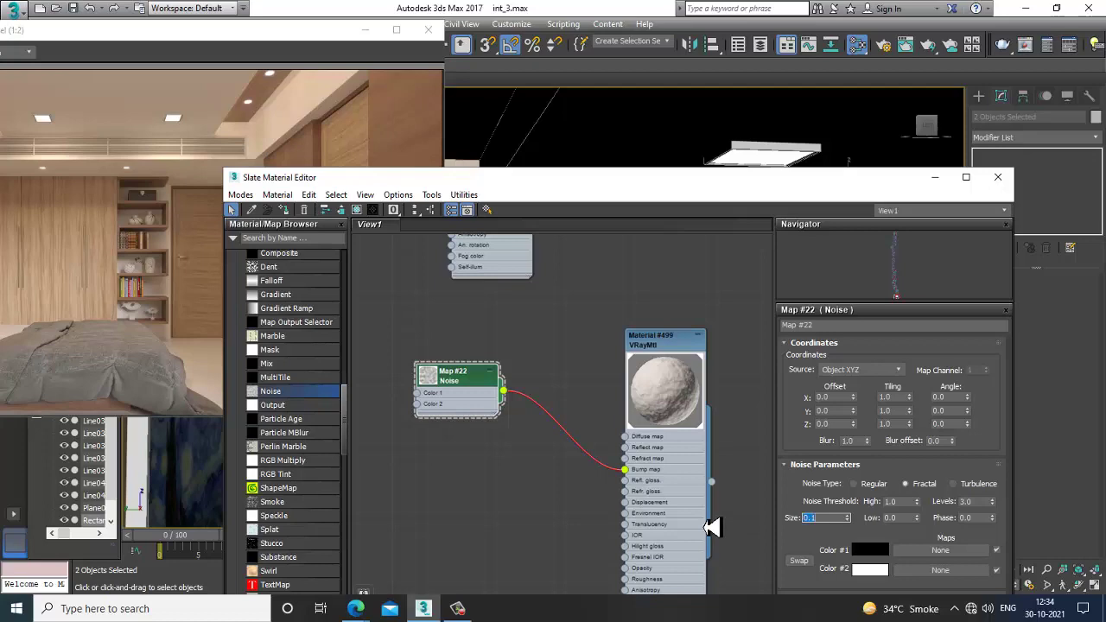
Minimize the material editor and clear the air vent selection.
click(935, 178)
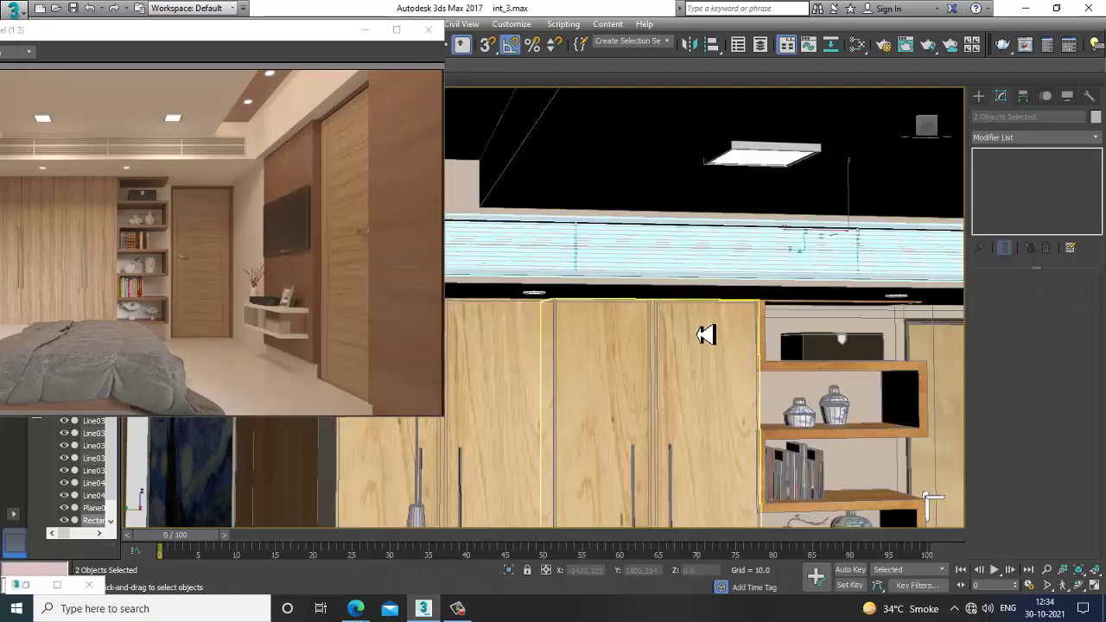
scroll(734, 334, down, 7)
click(683, 176)
scroll(758, 409, up, 3)
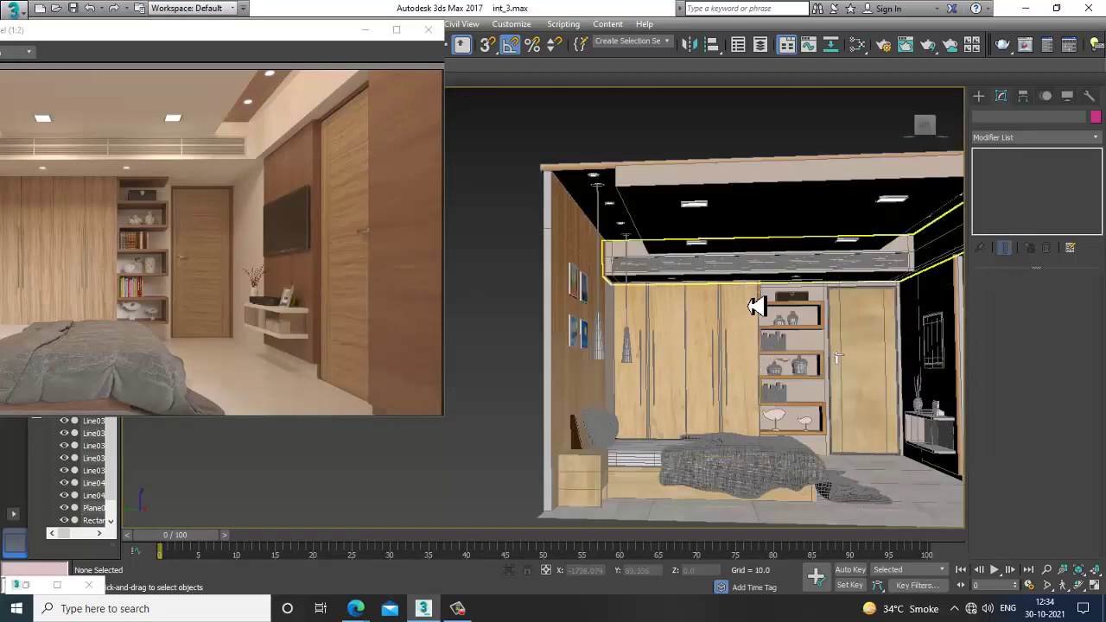
scroll(753, 306, down, 3)
scroll(750, 280, up, 5)
middle_drag(771, 350, 772, 373)
scroll(753, 371, down, 3)
middle_drag(772, 373, 586, 257)
scroll(659, 309, down, 5)
key(ctrl+a)
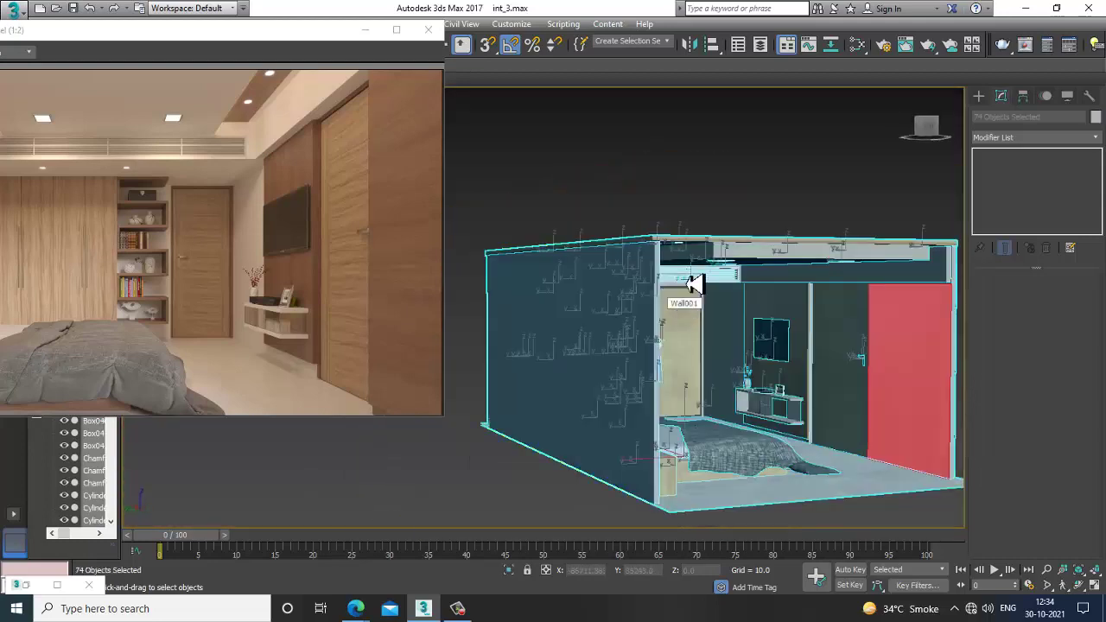
right_click(700, 237)
click(887, 232)
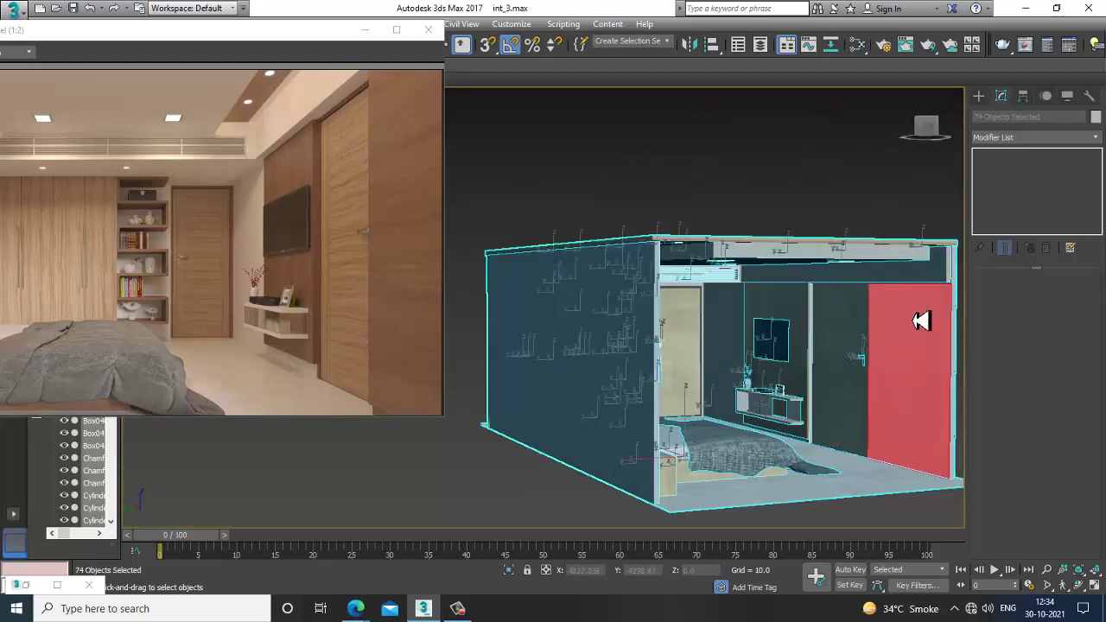
Convert the room's wall object with its UVW Map modifier to an Editable Poly and deselect it.
click(921, 321)
right_click(924, 300)
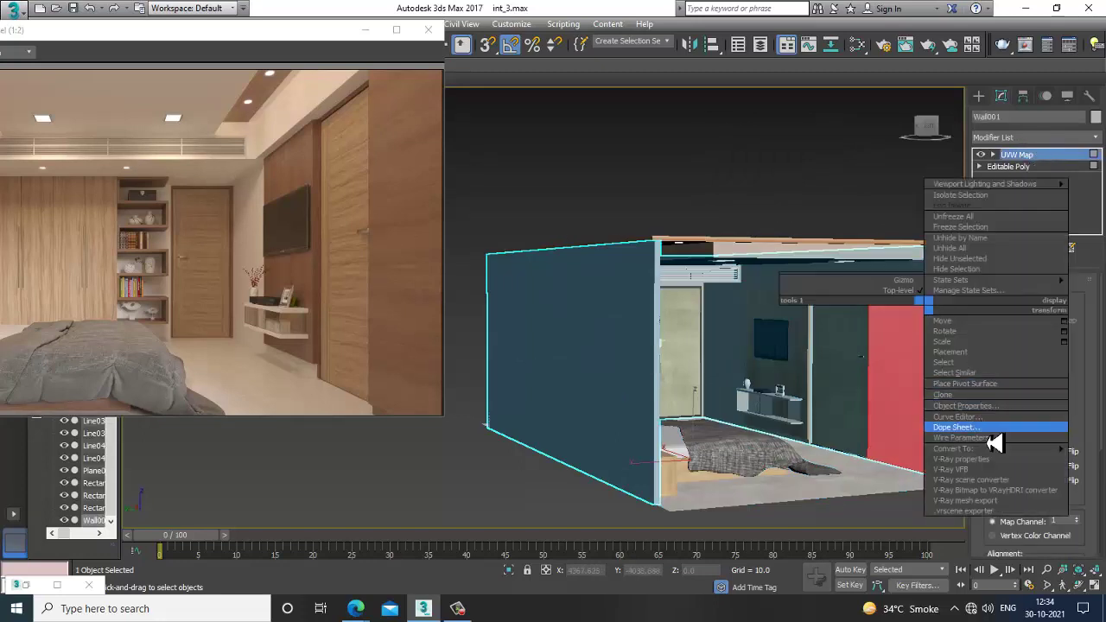
click(914, 459)
click(790, 188)
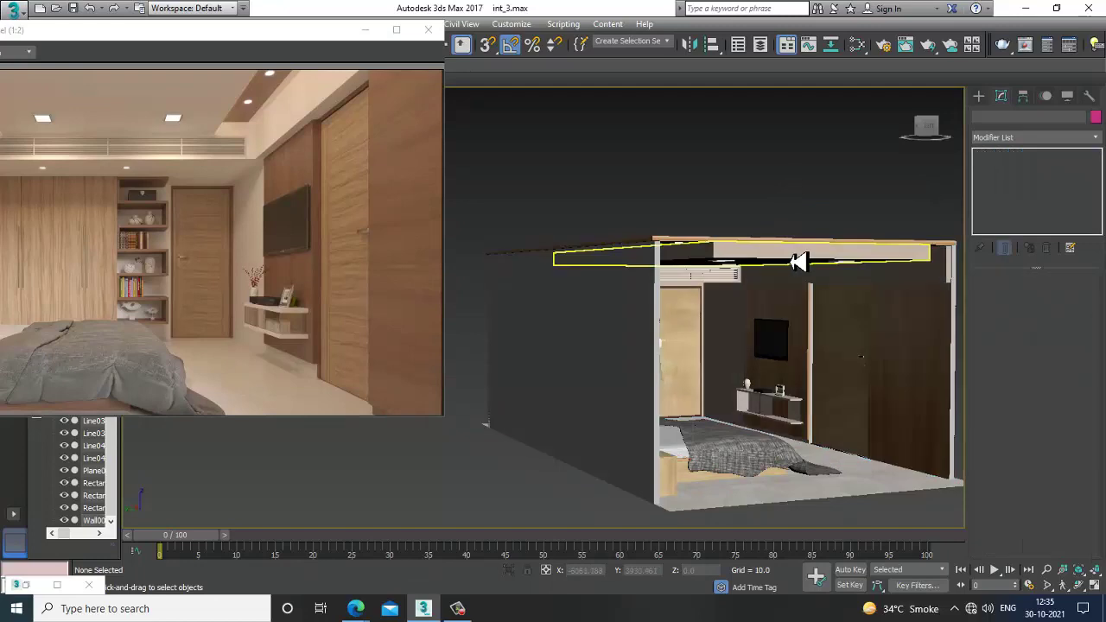
Select every object in the scene, convert them all to Editable Poly, and clear the selection.
key(ctrl+a)
right_click(728, 254)
mouse_move(799, 400)
click(934, 410)
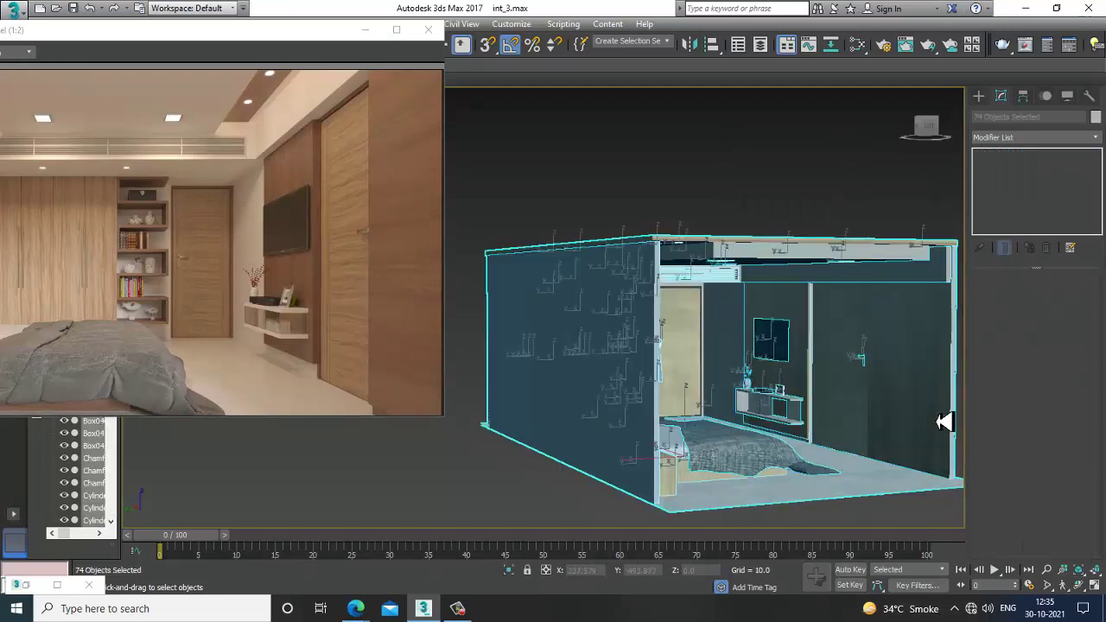
alt+middle_drag(812, 403, 776, 391)
click(697, 133)
Minimize the reference render window to free the whole perspective viewport.
scroll(679, 328, up, 5)
scroll(692, 334, down, 2)
alt+middle_drag(691, 333, 777, 357)
click(369, 32)
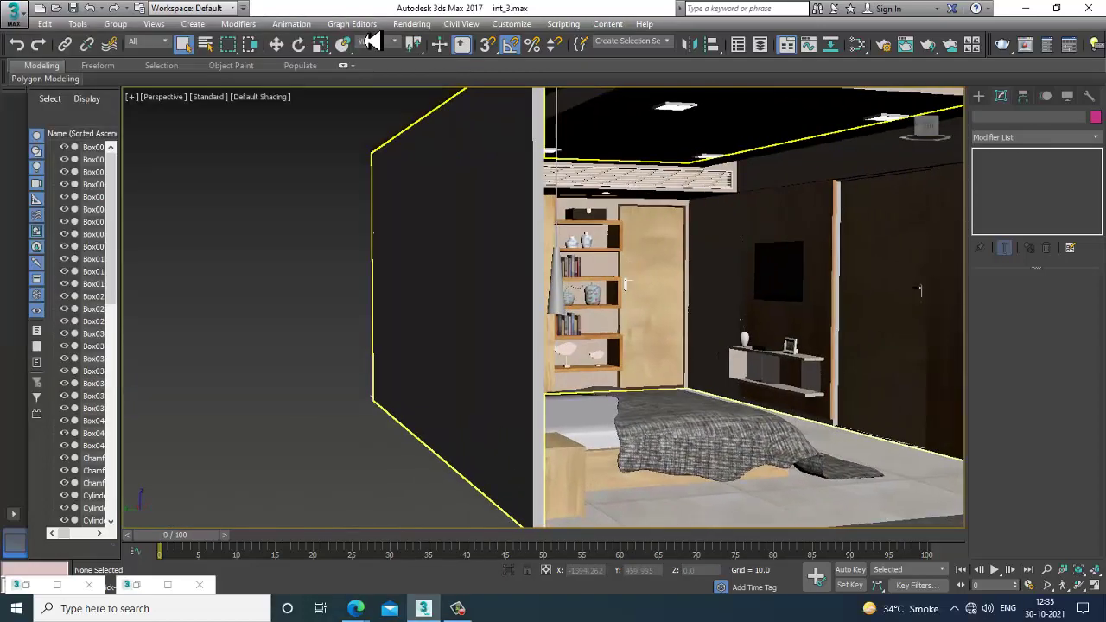
Examine the pendant lamps, framed pictures, wood-panelled wall and bed from several angles inside the bedroom.
alt+middle_drag(823, 317, 686, 248)
scroll(465, 339, up, 4)
alt+middle_drag(464, 340, 458, 266)
click(434, 321)
alt+middle_drag(582, 282, 355, 311)
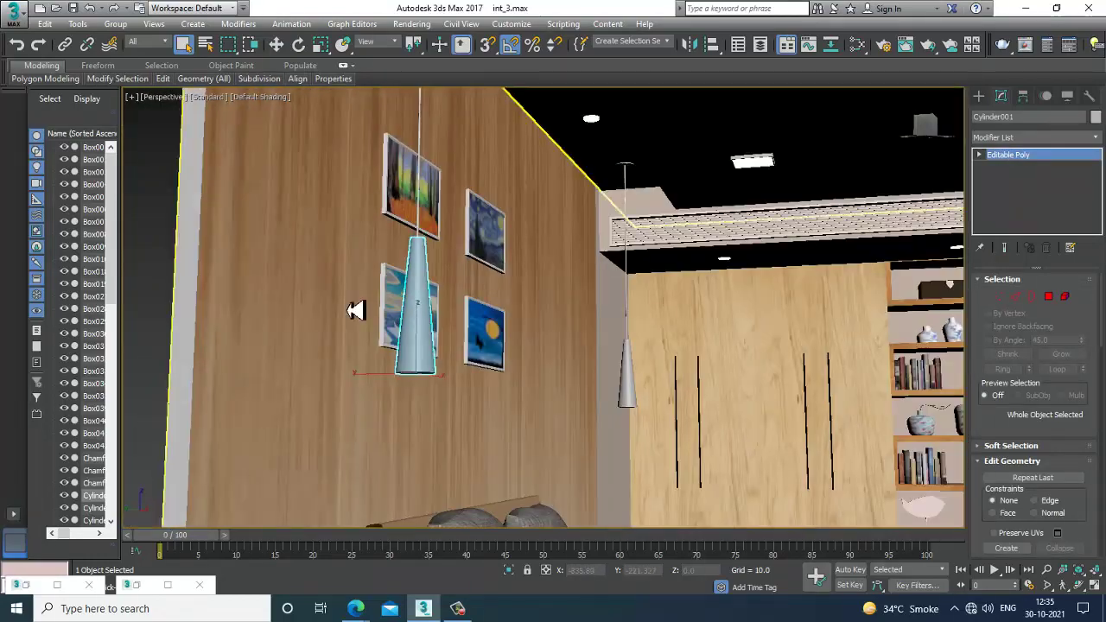
click(160, 244)
alt+middle_drag(513, 331, 560, 260)
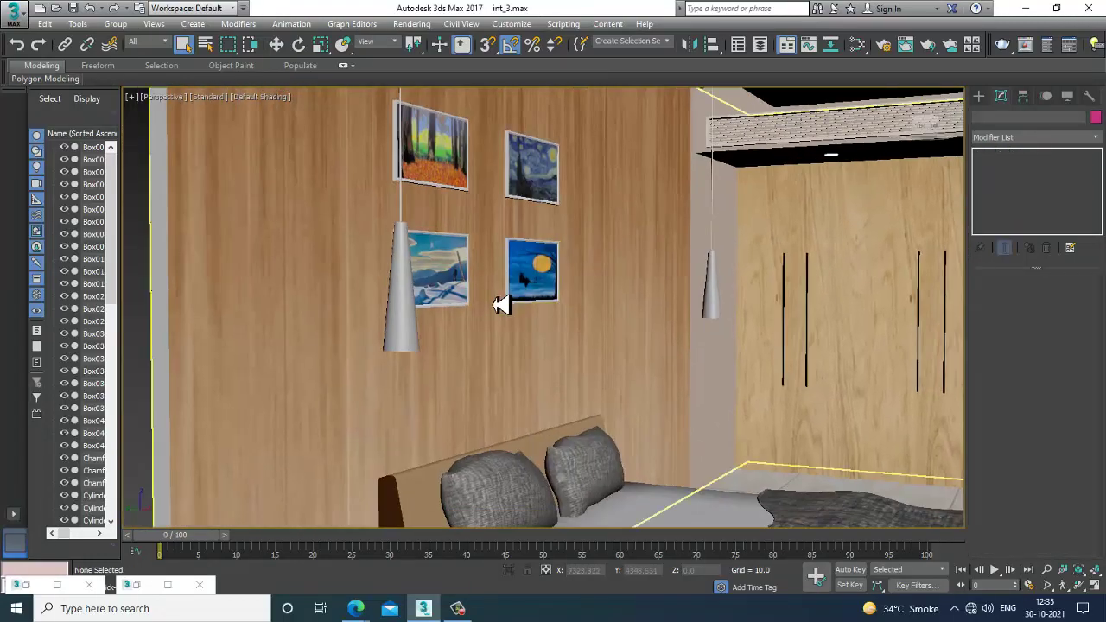
scroll(568, 363, down, 5)
alt+middle_drag(568, 363, 583, 322)
scroll(543, 329, up, 4)
middle_drag(584, 321, 745, 384)
scroll(663, 350, up, 4)
scroll(657, 415, down, 4)
scroll(691, 360, up, 4)
Select the two narrow wall polygons framing the large door's recess beside the TV panel, along its side and top.
click(717, 335)
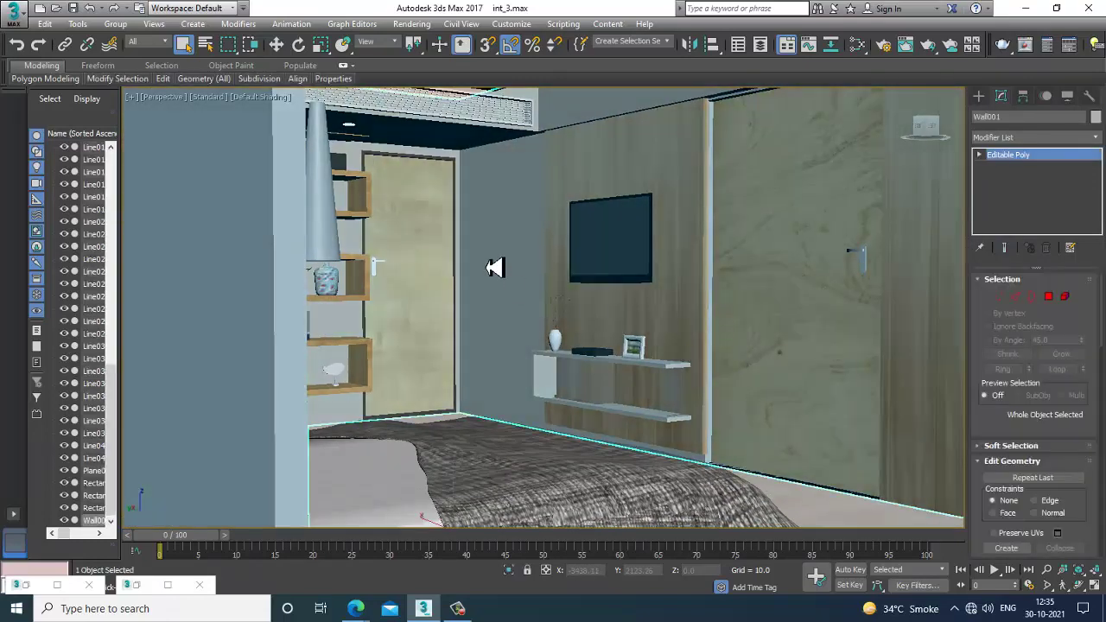
click(1050, 298)
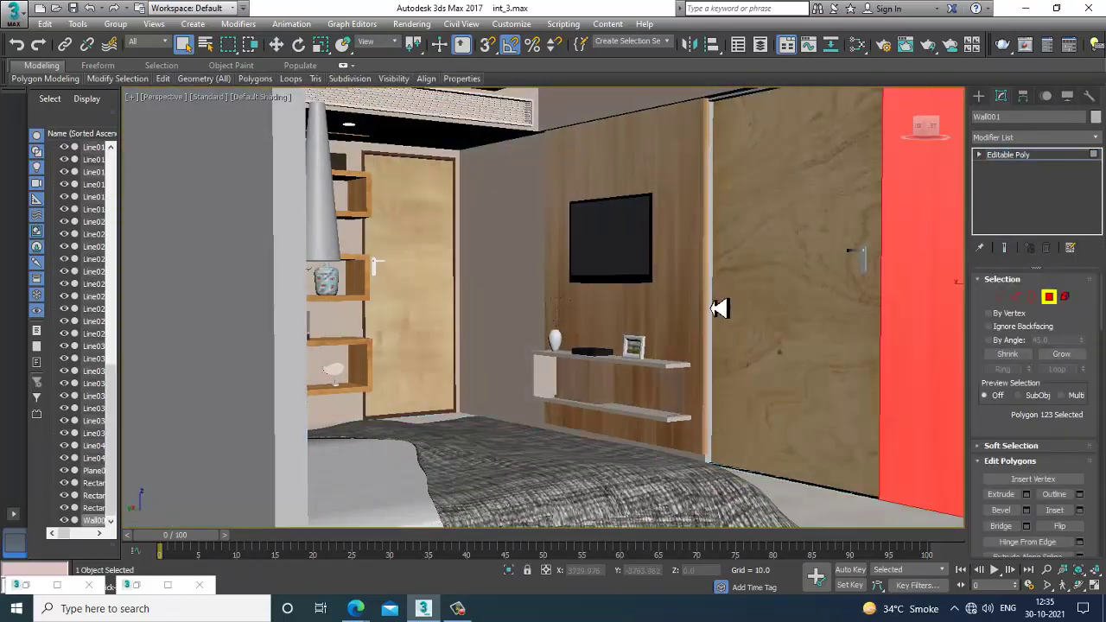
click(714, 308)
scroll(743, 316, down, 3)
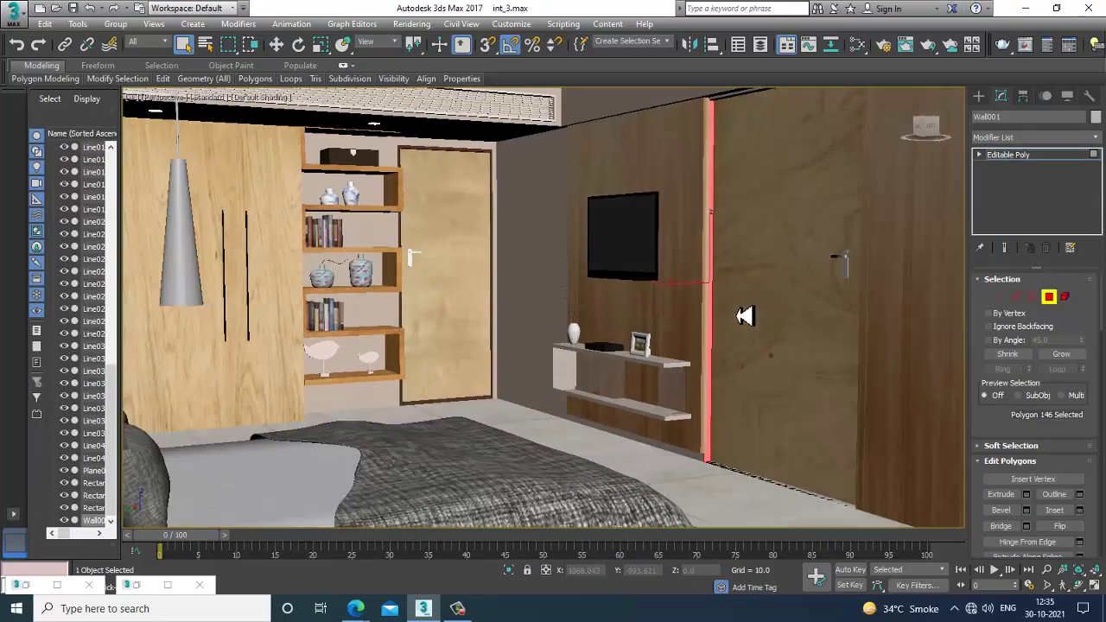
alt+middle_drag(745, 317, 739, 193)
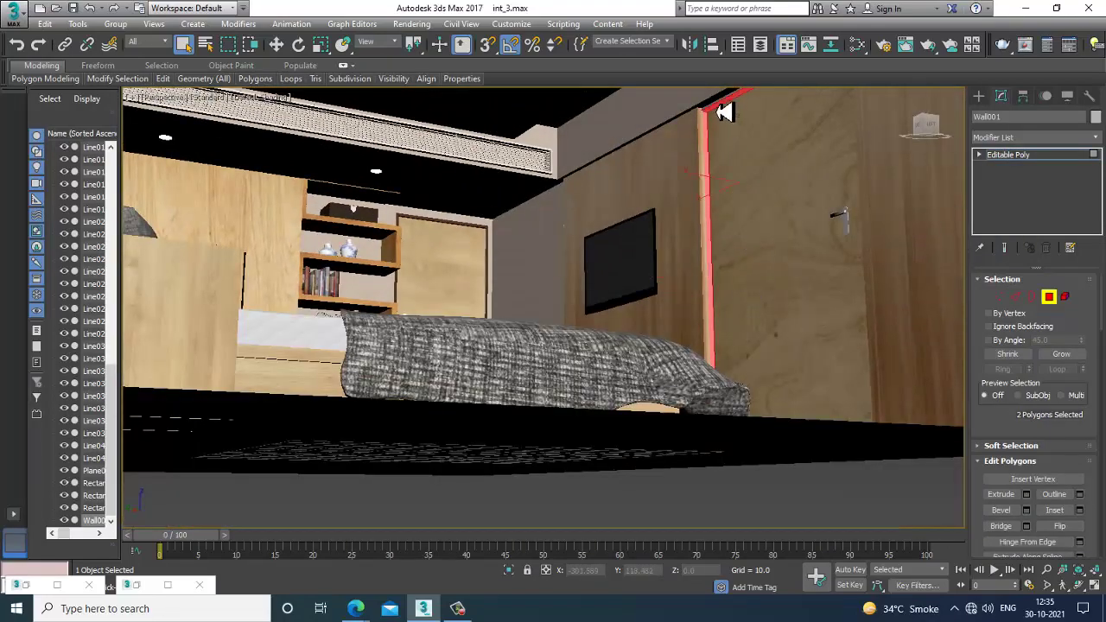
alt+middle_drag(725, 112, 749, 279)
Assign the beige VRayMtl, Material #422, to the selected recess polygons, minimize the material editor, and clear the polygon selection.
key(m)
middle_drag(588, 309, 577, 450)
scroll(577, 449, down, 1)
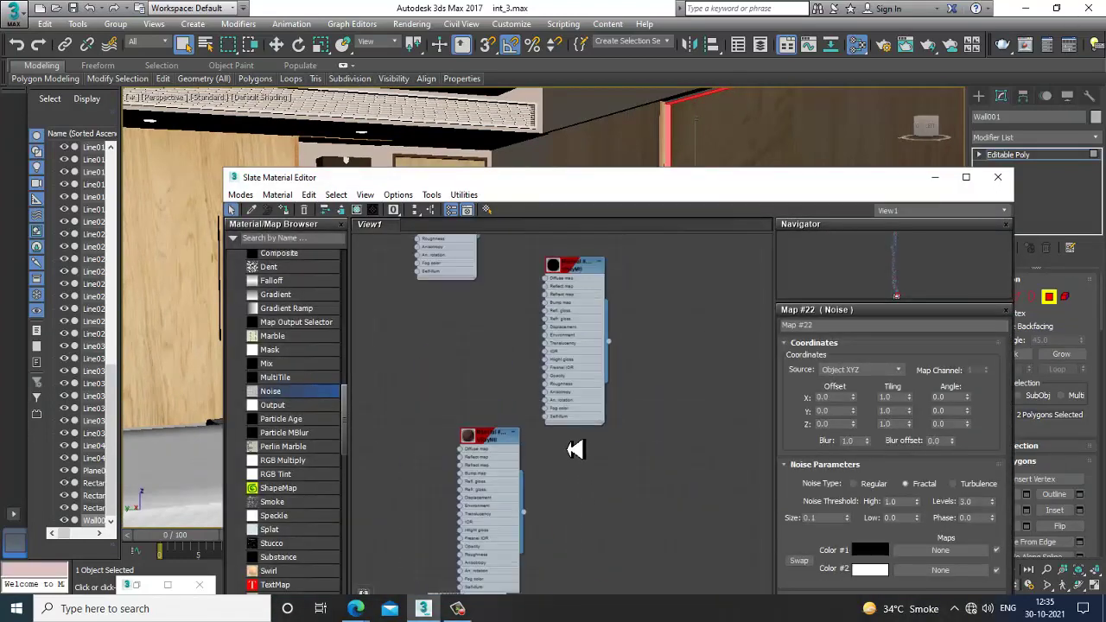
scroll(576, 449, down, 2)
middle_drag(593, 318, 594, 471)
middle_drag(594, 318, 615, 443)
scroll(477, 504, up, 4)
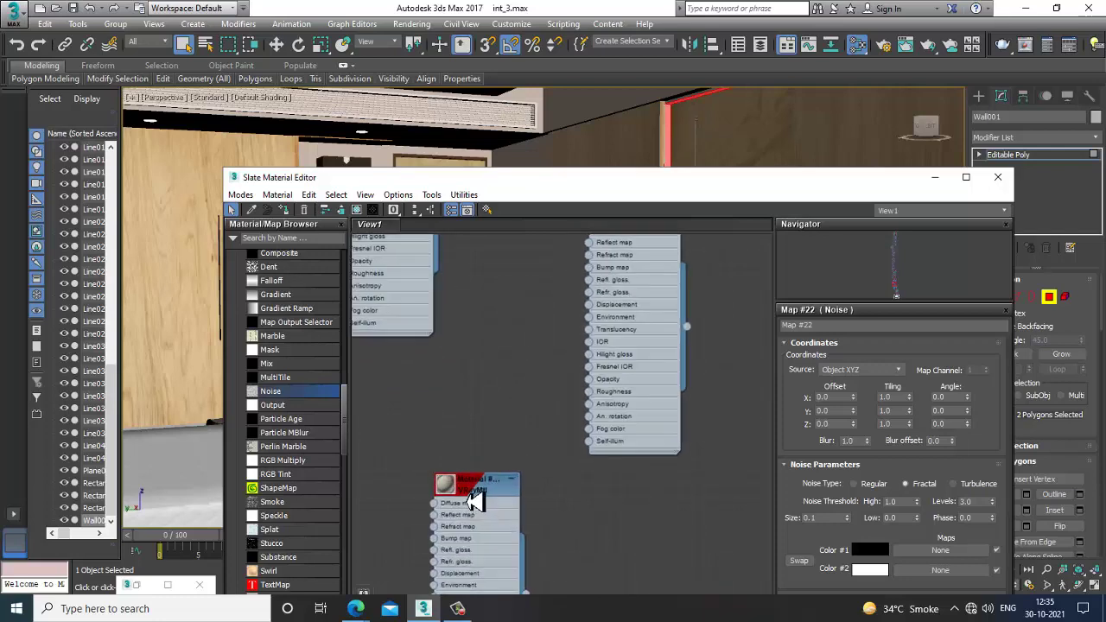
scroll(473, 503, up, 2)
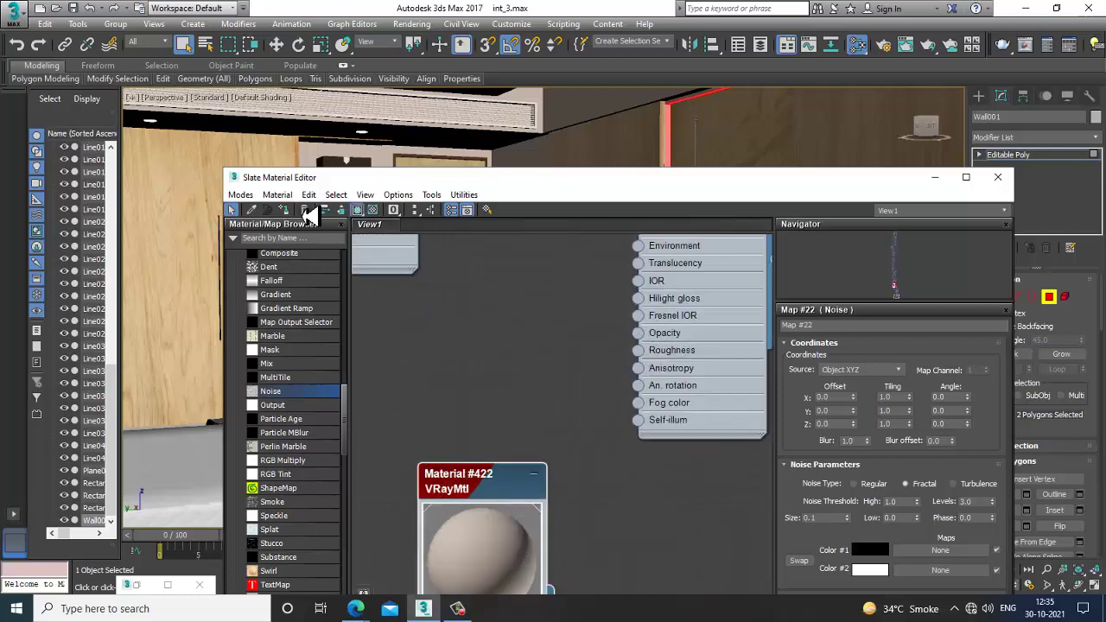
click(935, 179)
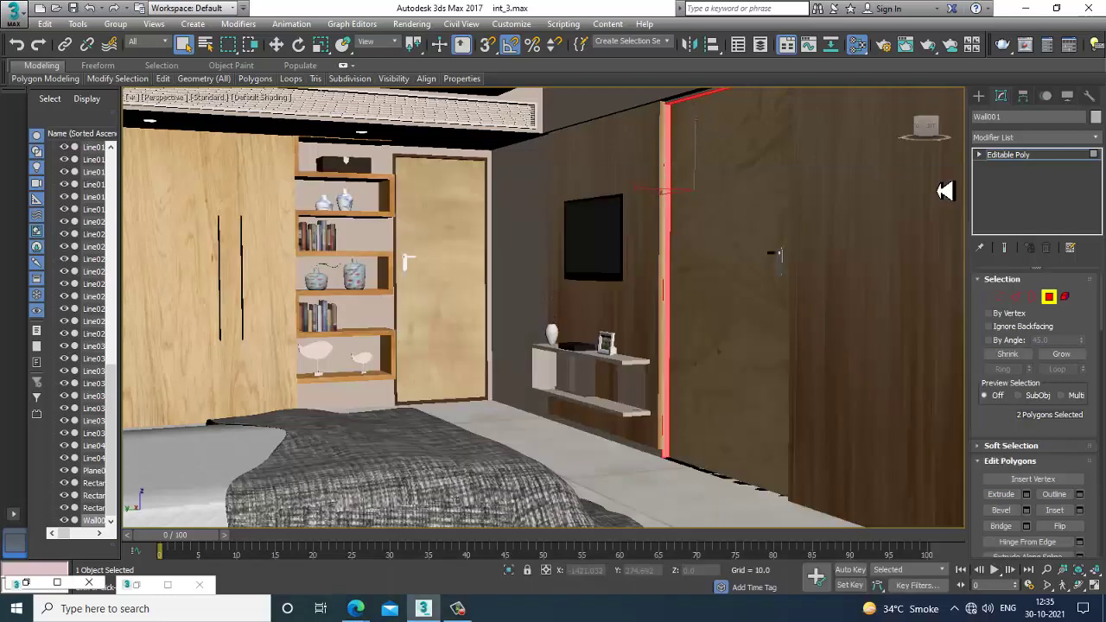
scroll(895, 239, down, 4)
middle_drag(876, 252, 693, 252)
click(855, 236)
Examine the materials across the whole bedroom from inside and outside, including the TV wall, wardrobe, shelves, bed and ceiling.
scroll(786, 251, up, 2)
scroll(644, 216, up, 4)
scroll(828, 255, down, 1)
scroll(693, 252, down, 4)
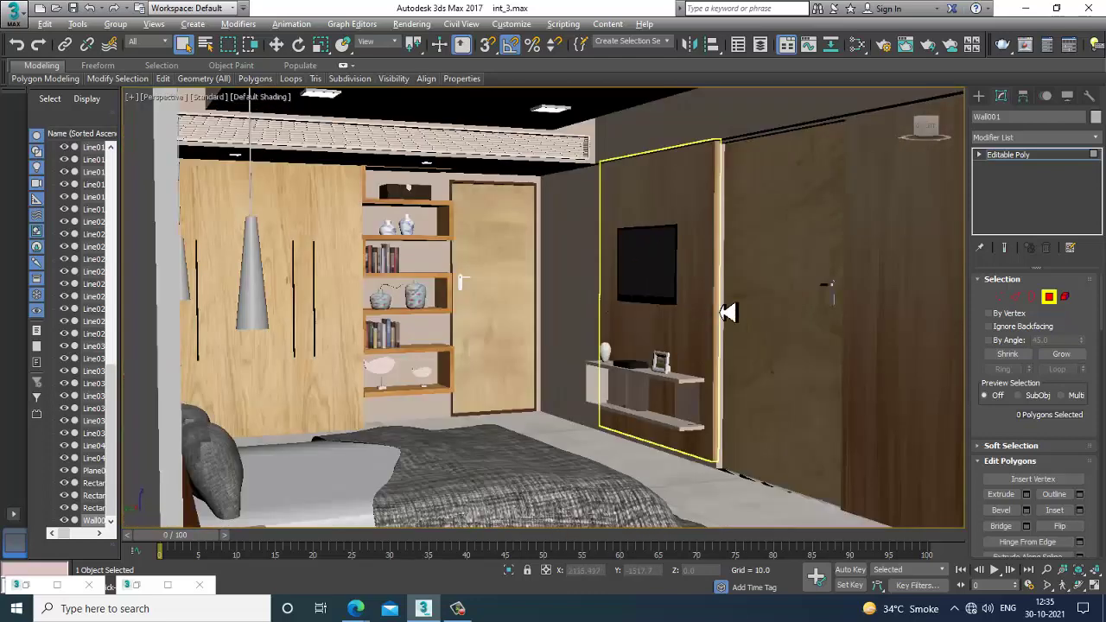
middle_drag(728, 312, 628, 314)
scroll(570, 369, down, 5)
scroll(585, 361, up, 5)
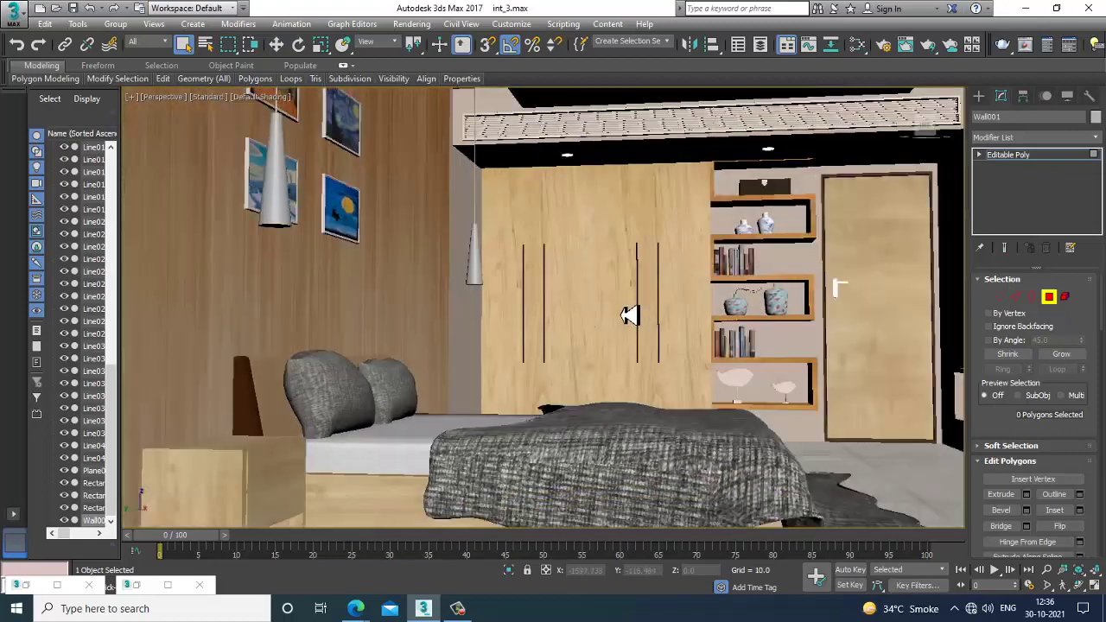
scroll(602, 365, down, 5)
scroll(607, 370, up, 5)
scroll(606, 370, down, 4)
alt+middle_drag(605, 370, 655, 398)
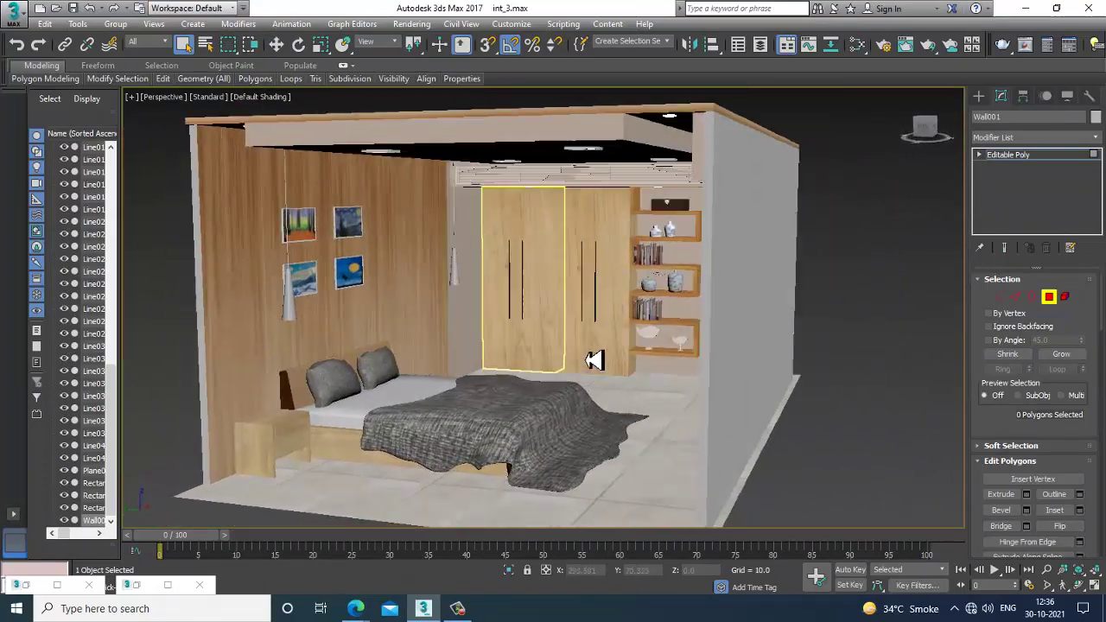
scroll(572, 352, up, 5)
alt+middle_drag(570, 351, 568, 365)
scroll(569, 379, down, 5)
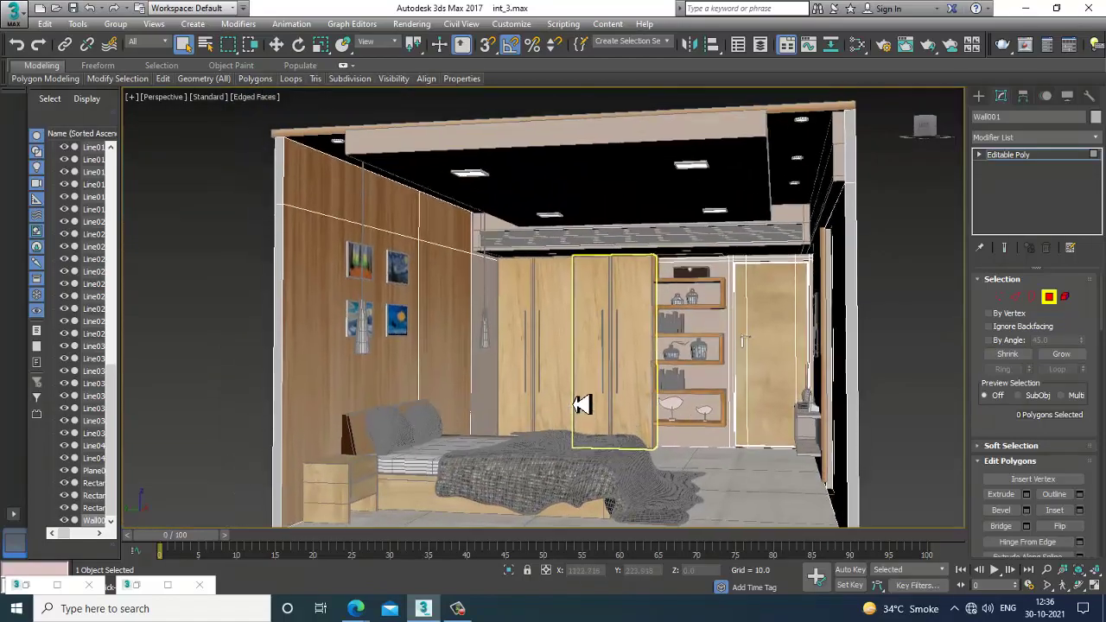
alt+middle_drag(582, 404, 678, 436)
scroll(547, 426, up, 4)
scroll(588, 427, down, 6)
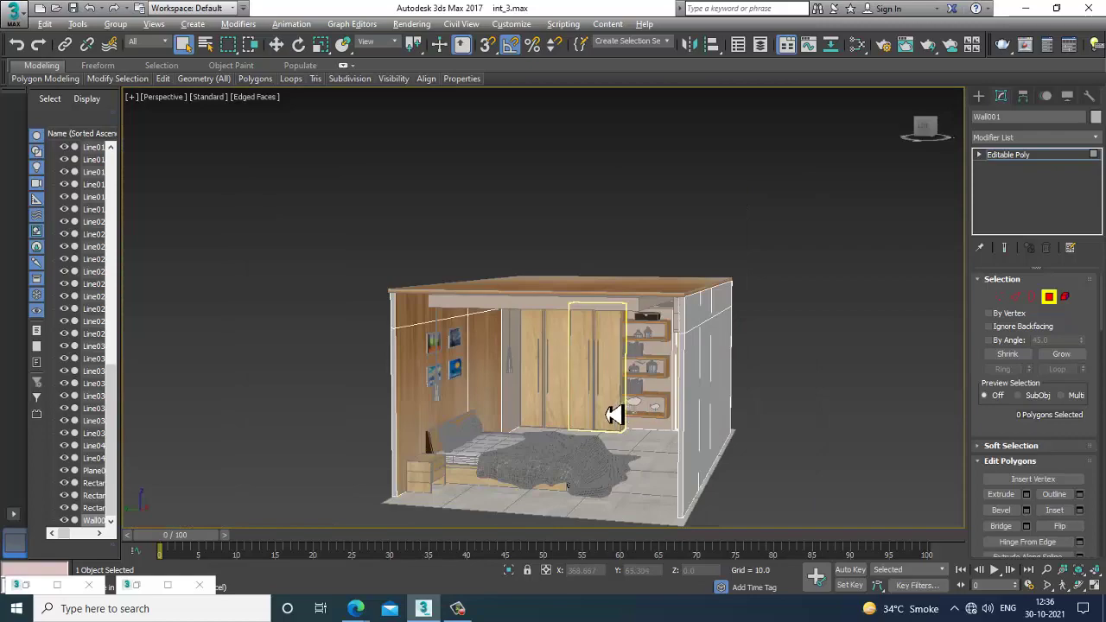
alt+middle_drag(615, 342, 625, 350)
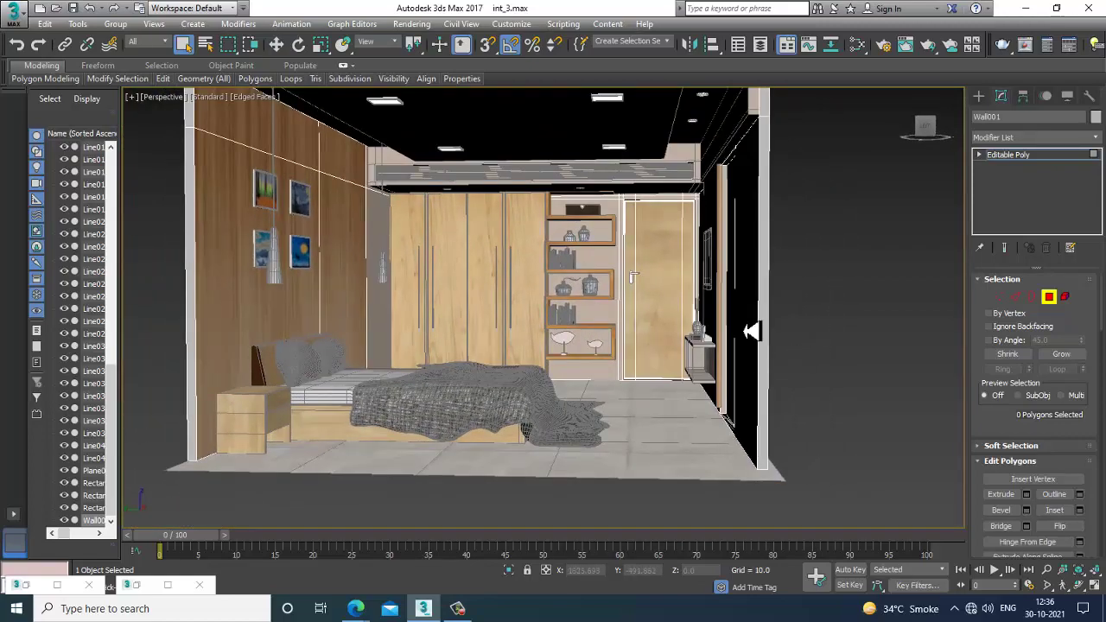
alt+middle_drag(752, 331, 773, 385)
scroll(744, 363, up, 3)
scroll(779, 399, down, 4)
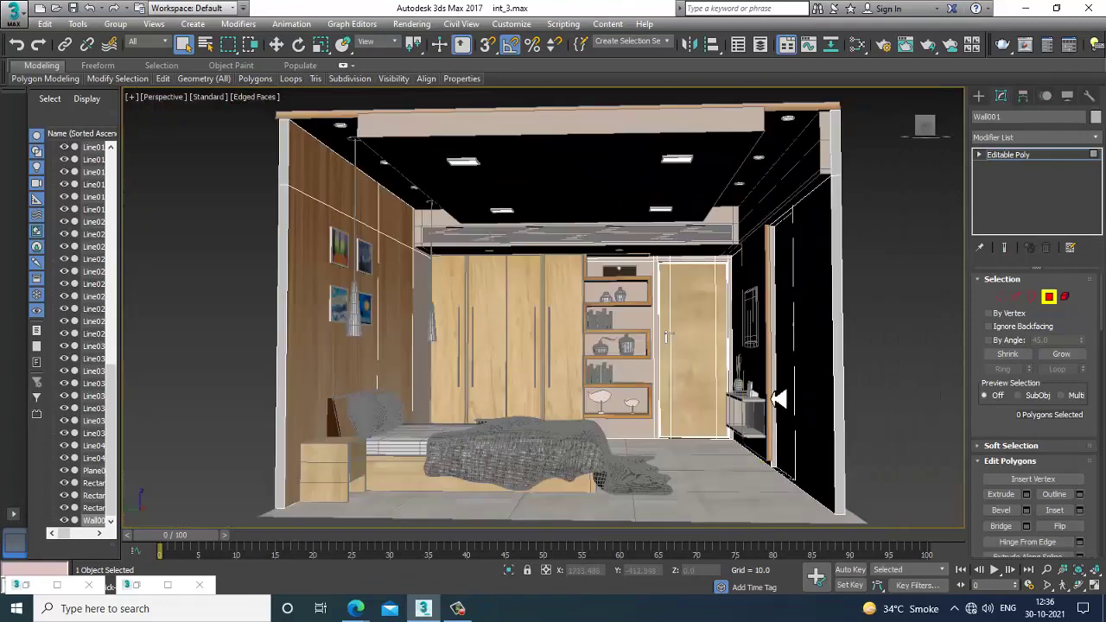